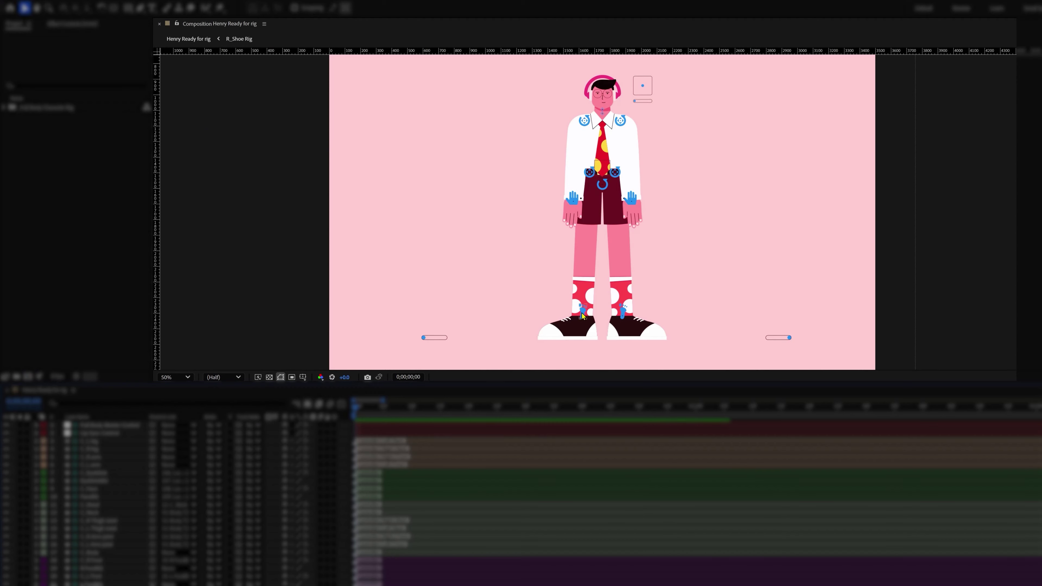
Pose the character with the right foot raised, left hand on the knee and right hand on the waist.
left_click_drag(582, 316, 591, 252)
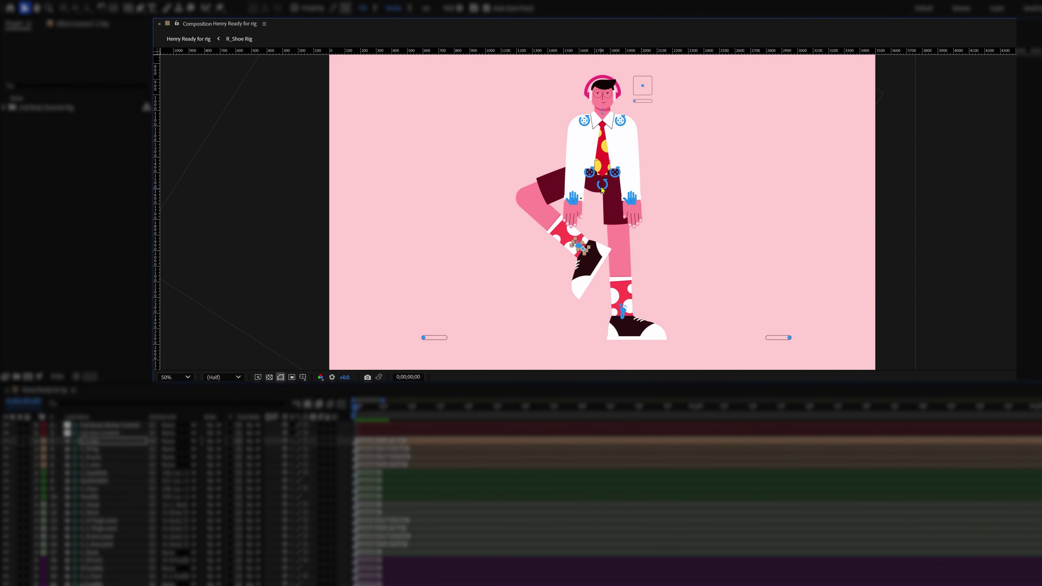
left_click_drag(573, 198, 536, 168)
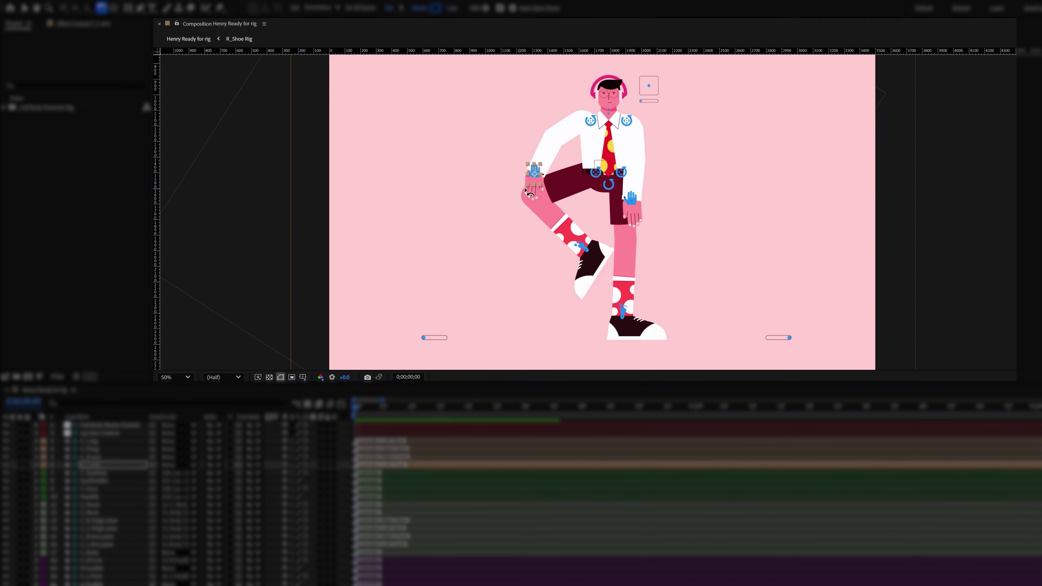
left_click_drag(631, 197, 638, 162)
left_click(591, 122)
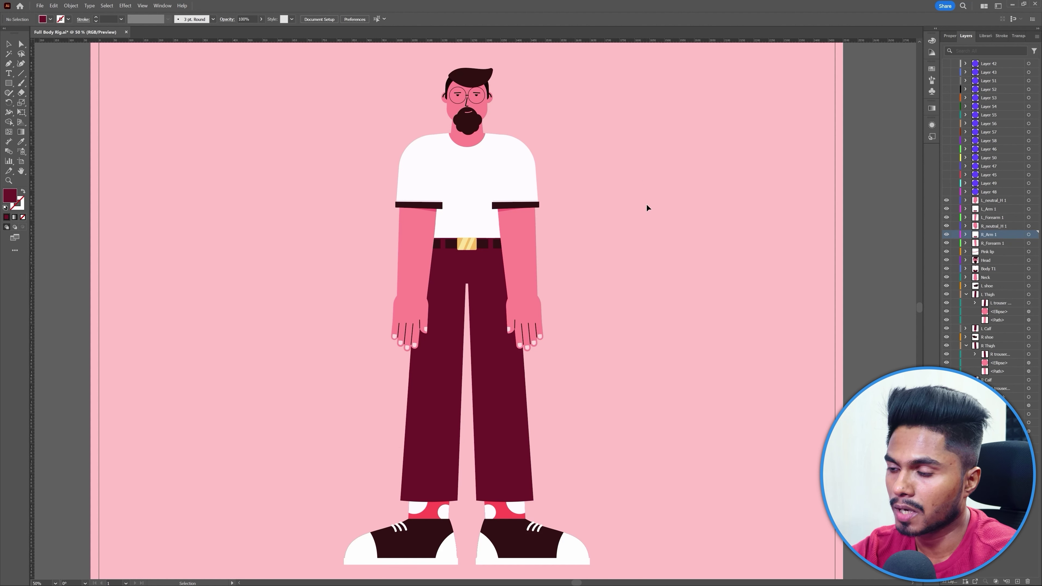
left_click_drag(581, 193, 529, 235)
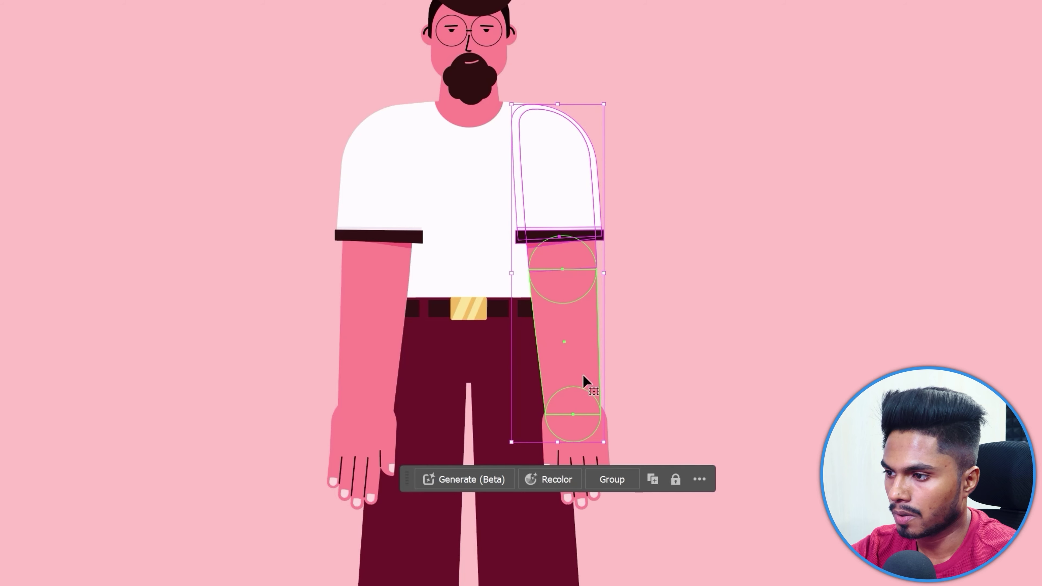
left_click_drag(639, 387, 581, 443)
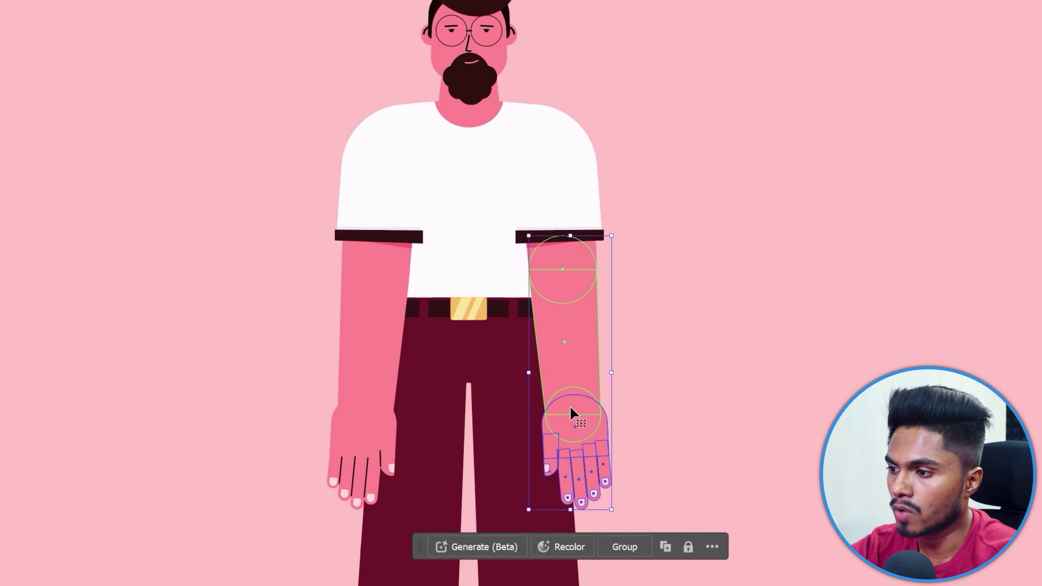
scroll(361, 386, "down", 5)
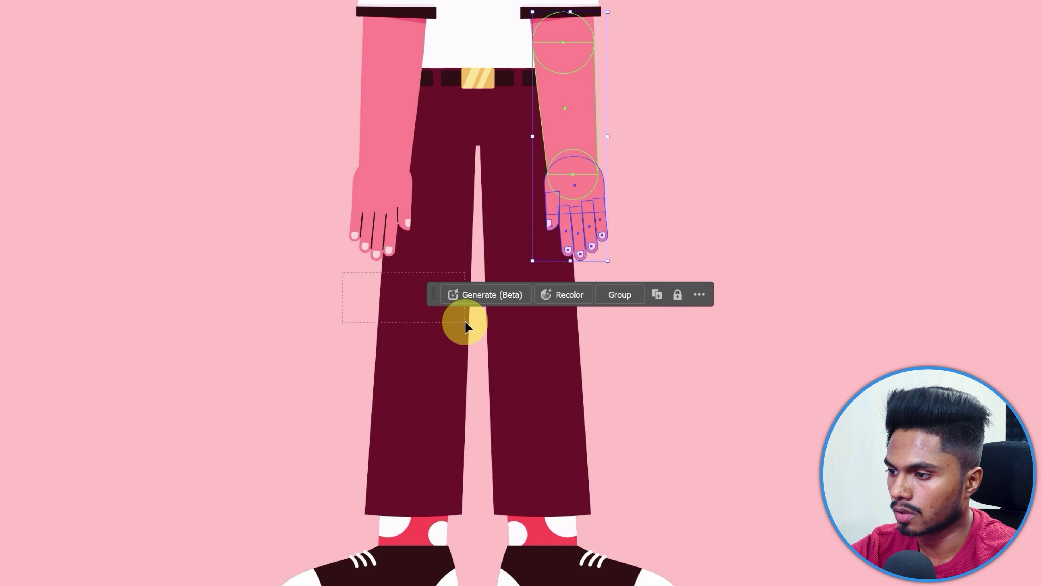
left_click_drag(476, 325, 471, 323)
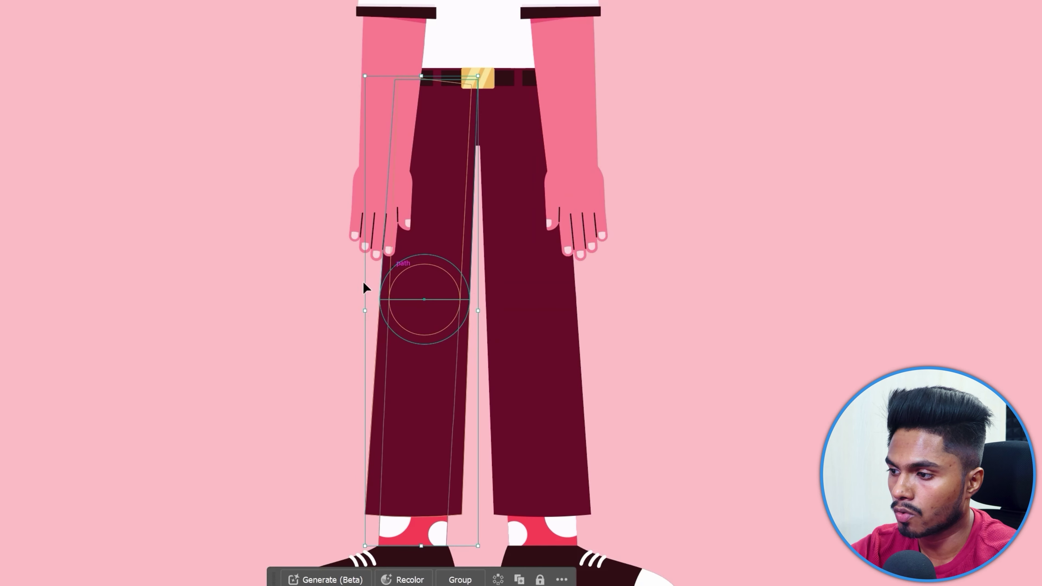
left_click_drag(419, 133, 448, 271)
left_click(447, 271, "shift")
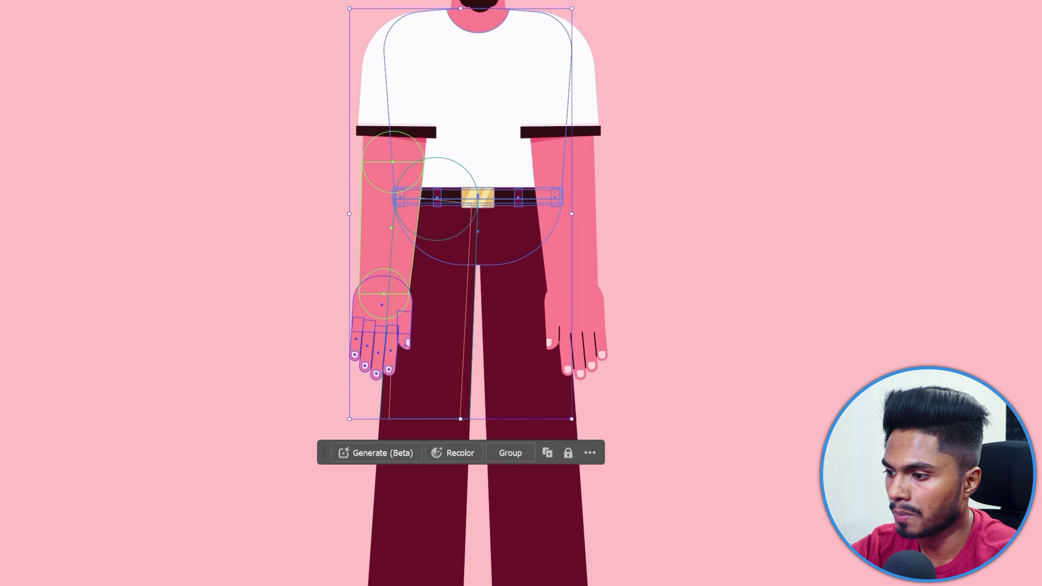
scroll(388, 516, "down", 4)
left_click(388, 542)
scroll(388, 516, "down", 1)
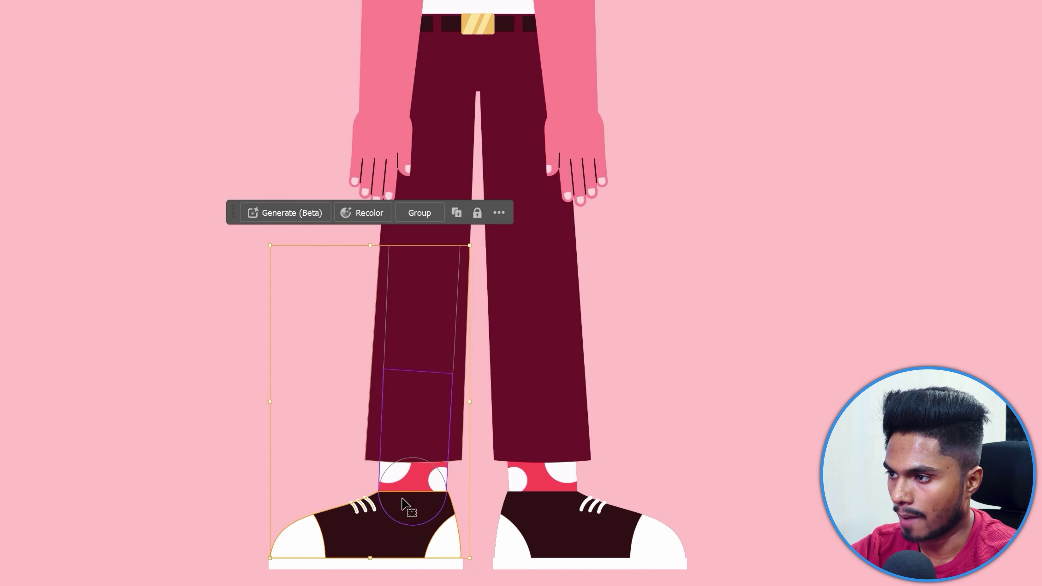
left_click(686, 52)
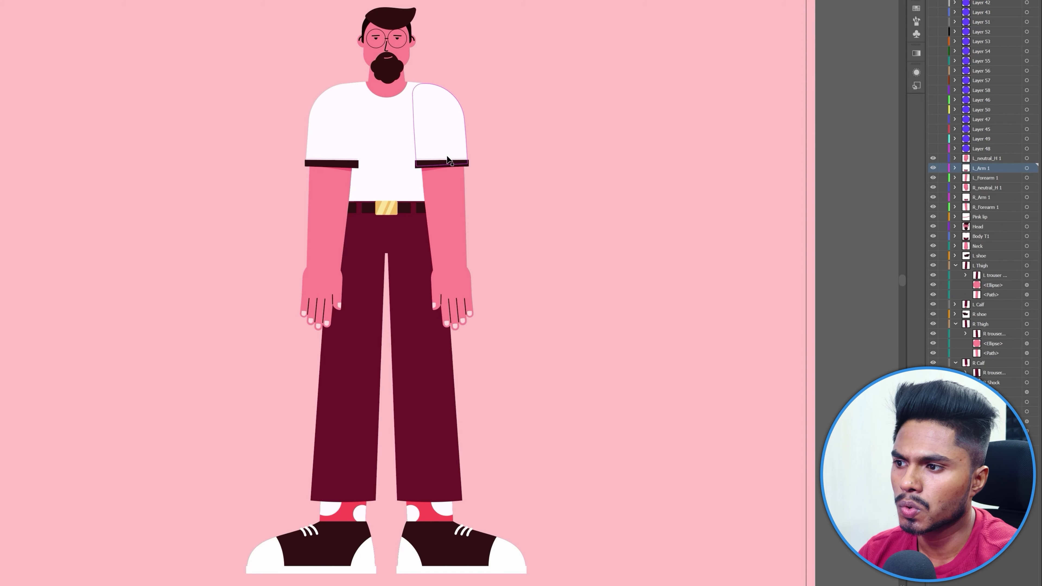
left_click(455, 193)
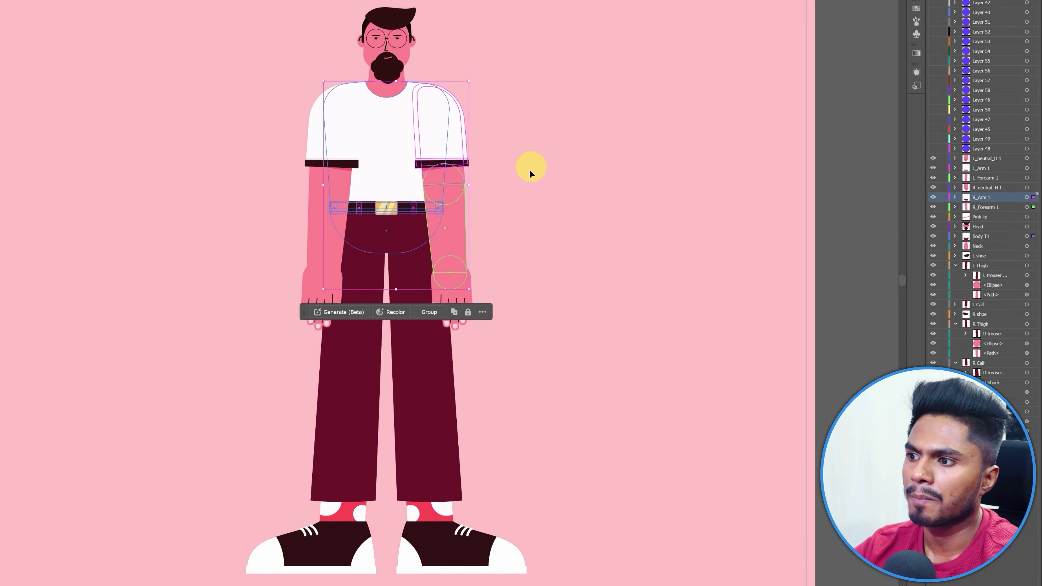
left_click(530, 170)
left_click_drag(451, 134, 576, 110)
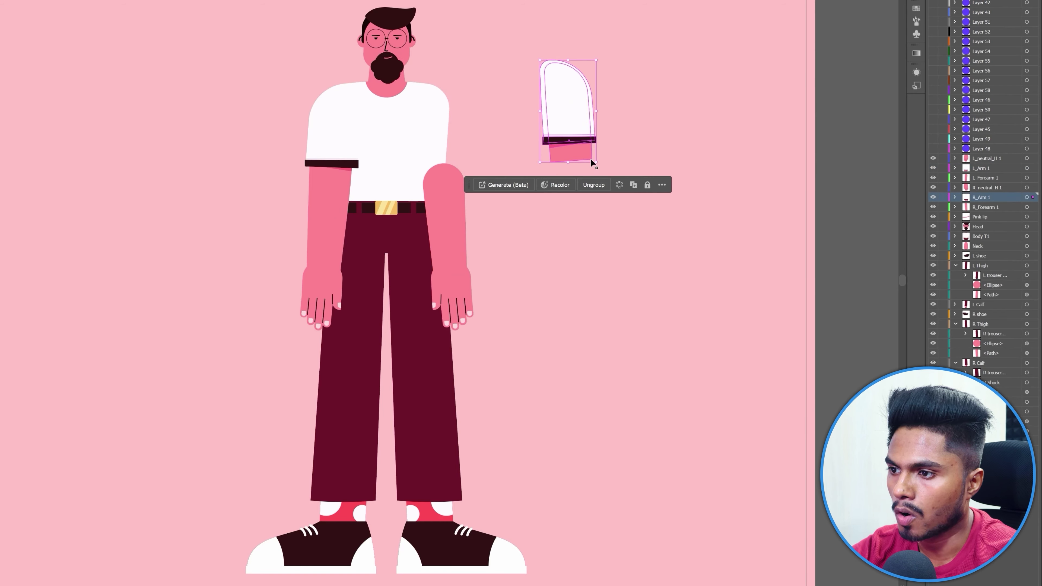
left_click_drag(451, 178, 556, 221)
double_click(497, 164)
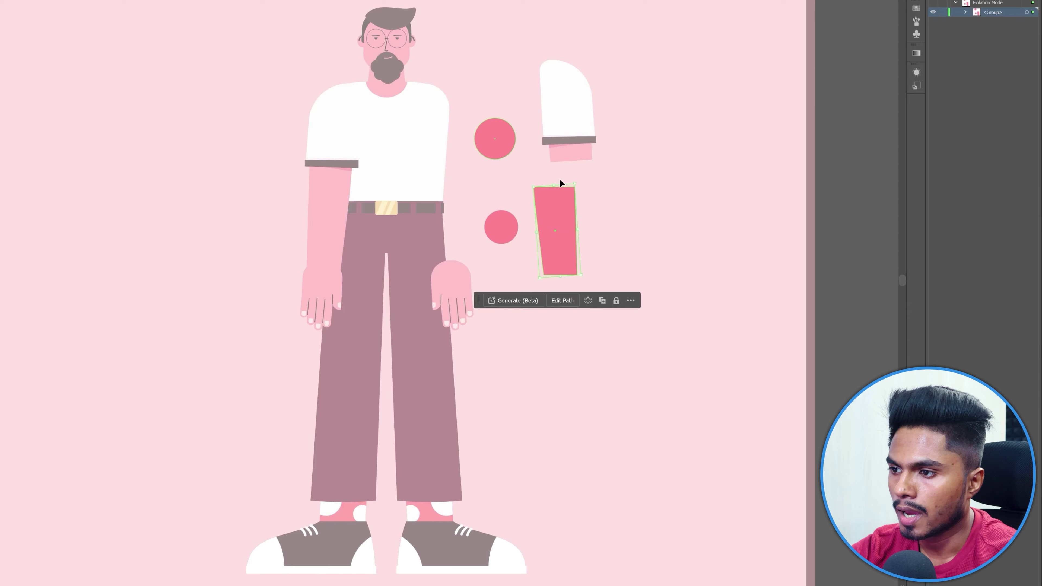
left_click_drag(507, 153, 519, 149)
left_click_drag(506, 226, 517, 247)
key("ctrl+z")
key("ctrl+z")
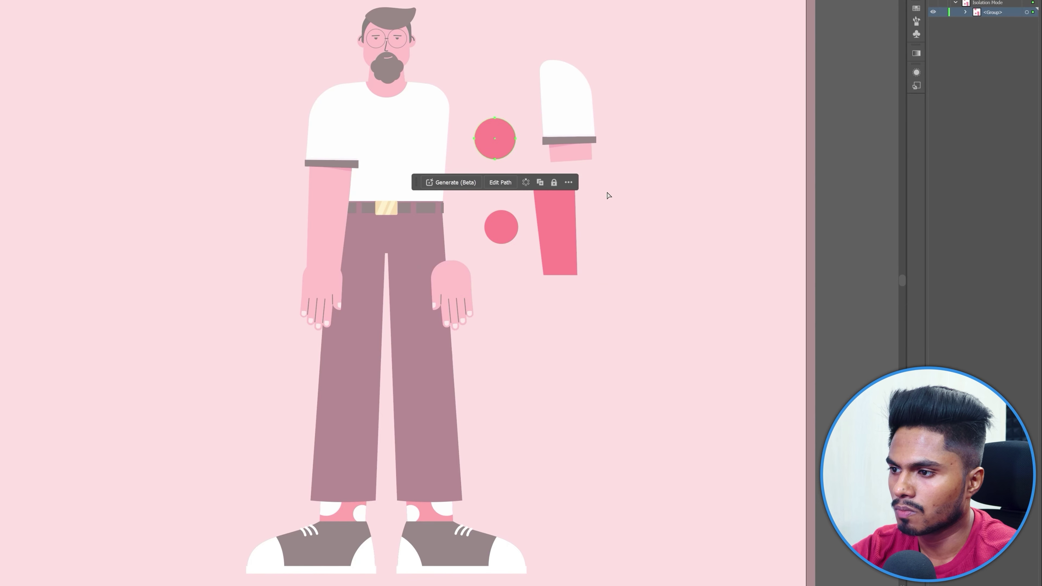
key("ctrl+z")
key("Escape")
key("ctrl+z")
key("ctrl+z")
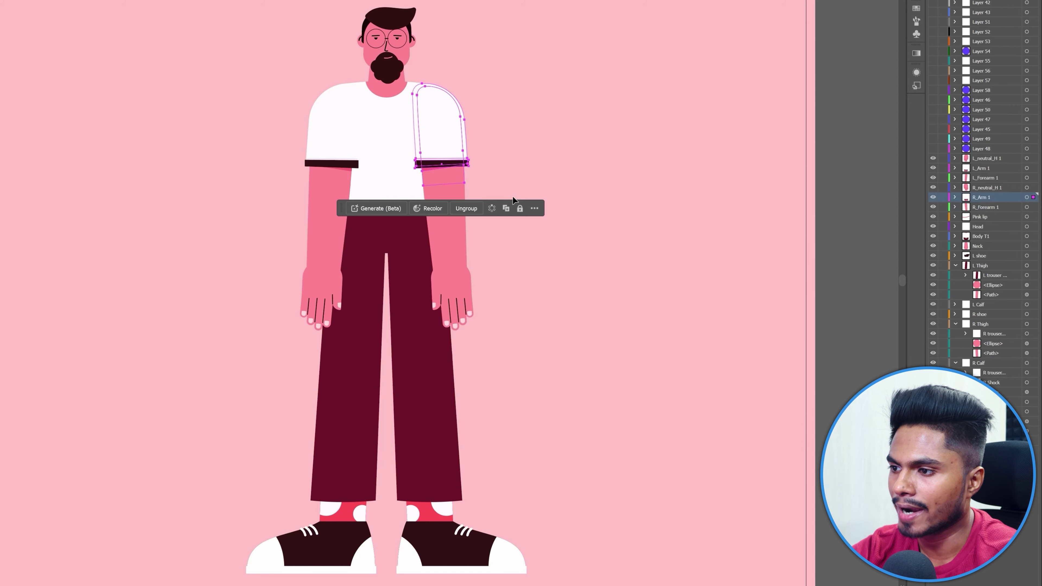
left_click_drag(438, 205, 425, 209)
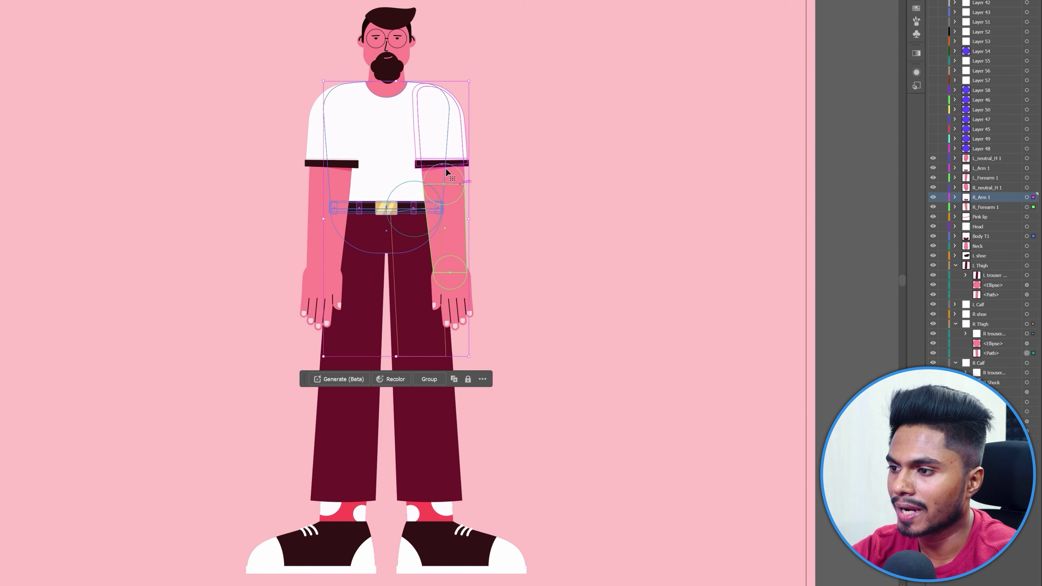
left_click(529, 228)
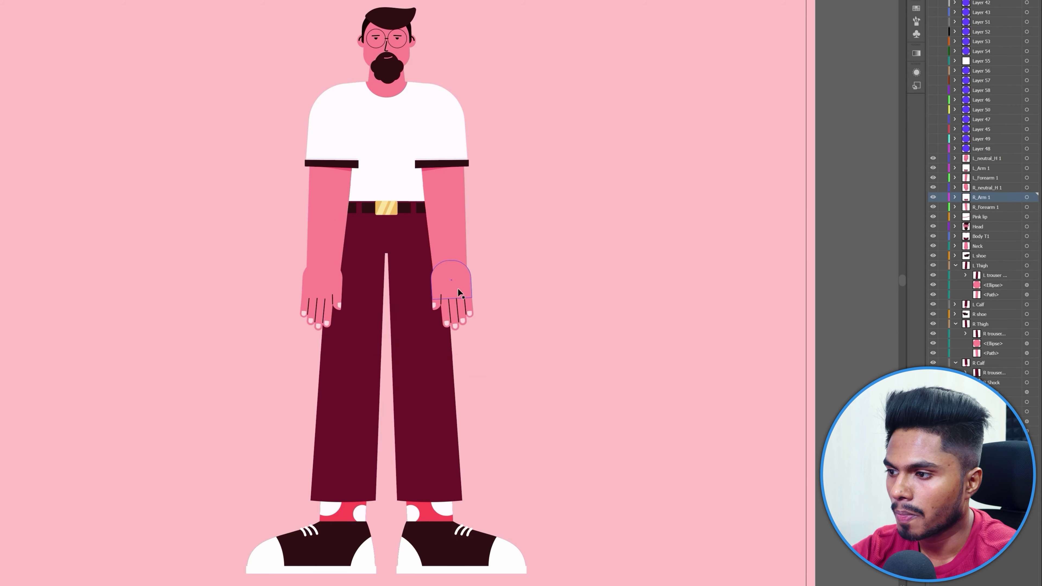
left_click_drag(359, 350, 185, 326)
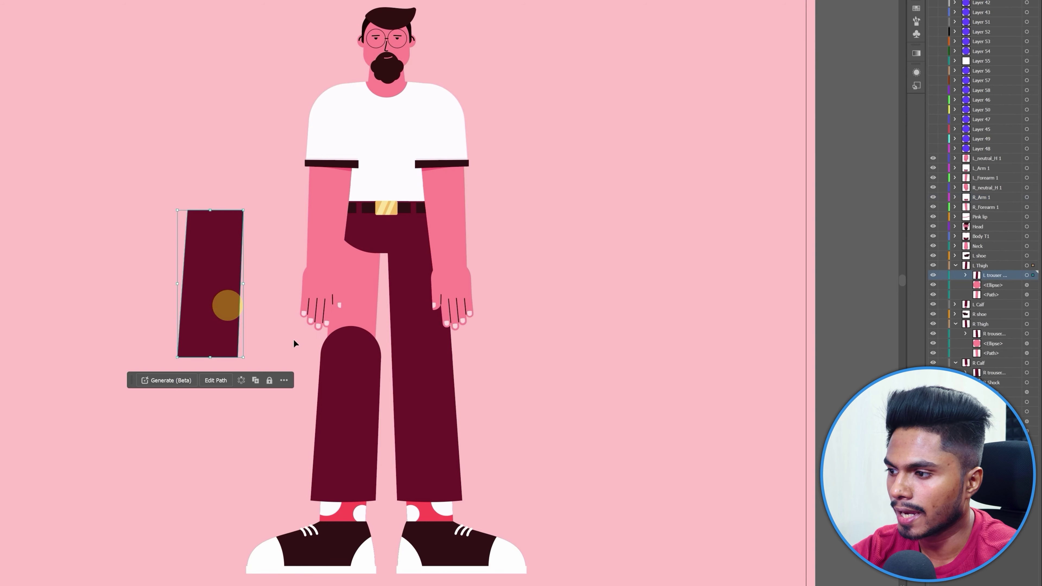
left_click_drag(358, 350, 199, 400)
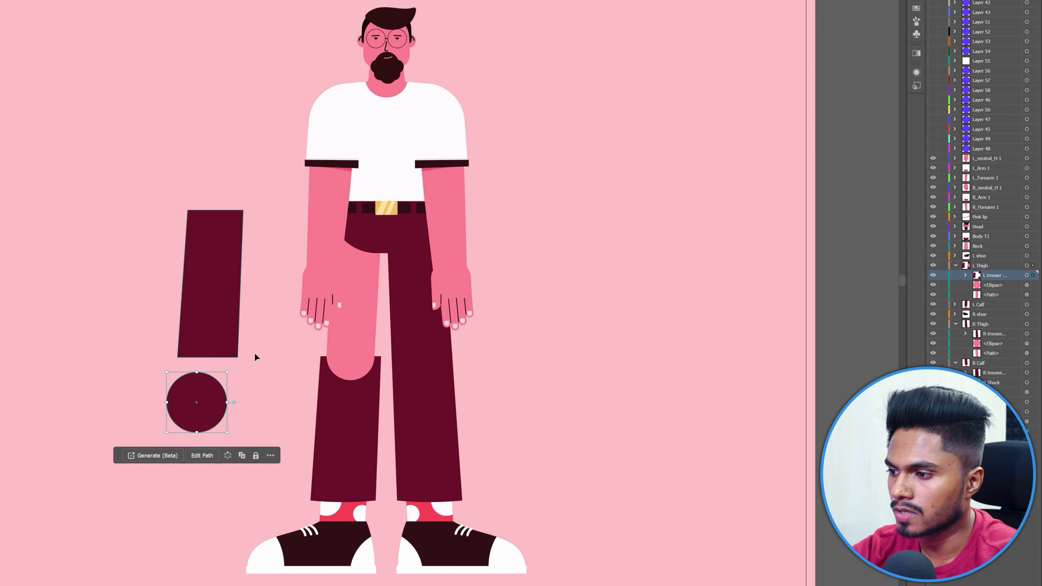
left_click_drag(350, 313, 271, 255)
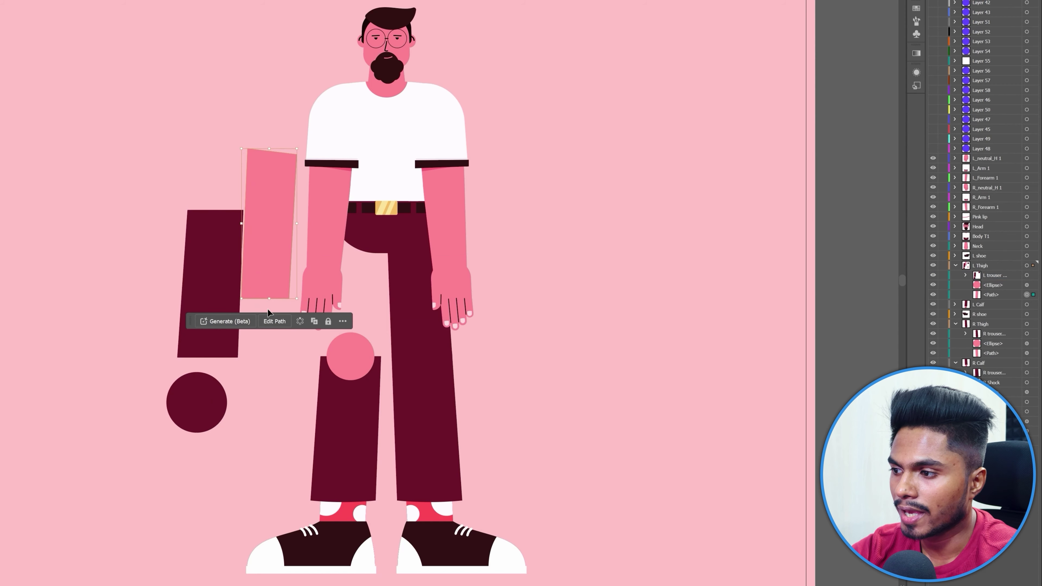
key("a")
key("ctrl+z")
key("ctrl+z")
key("ctrl+z")
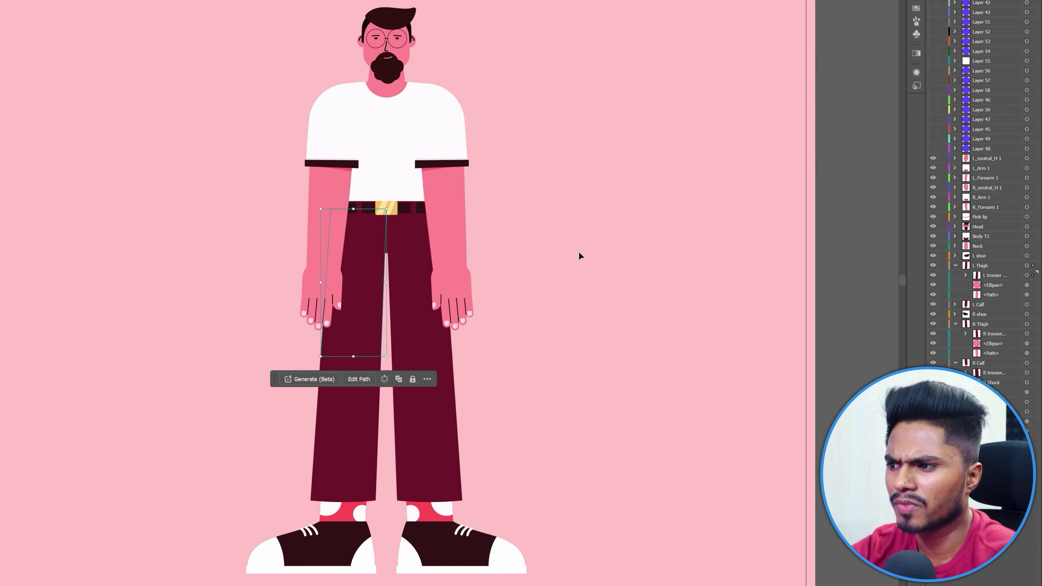
left_click(575, 226)
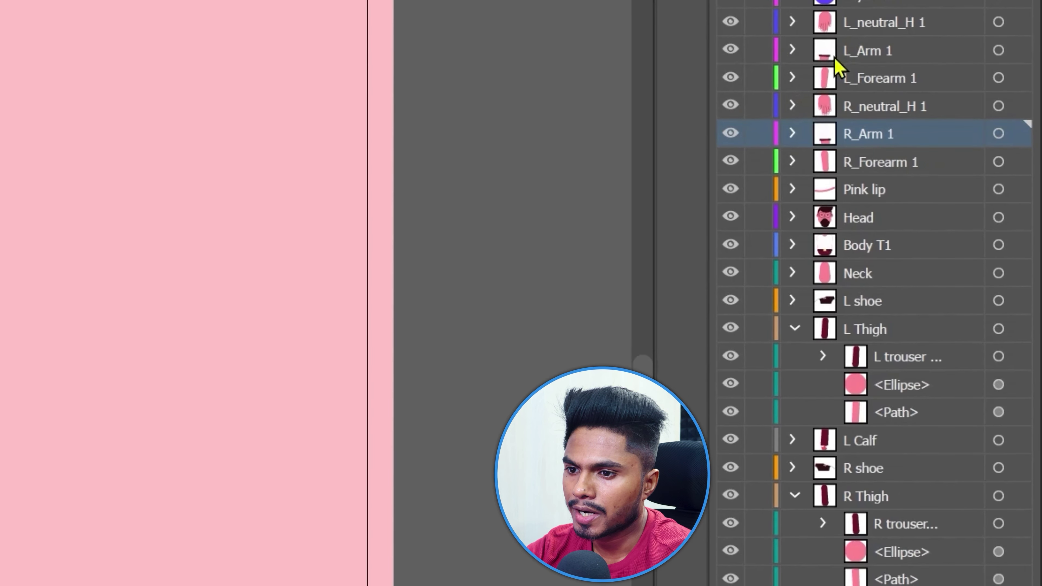
left_click(794, 329)
left_click(794, 412)
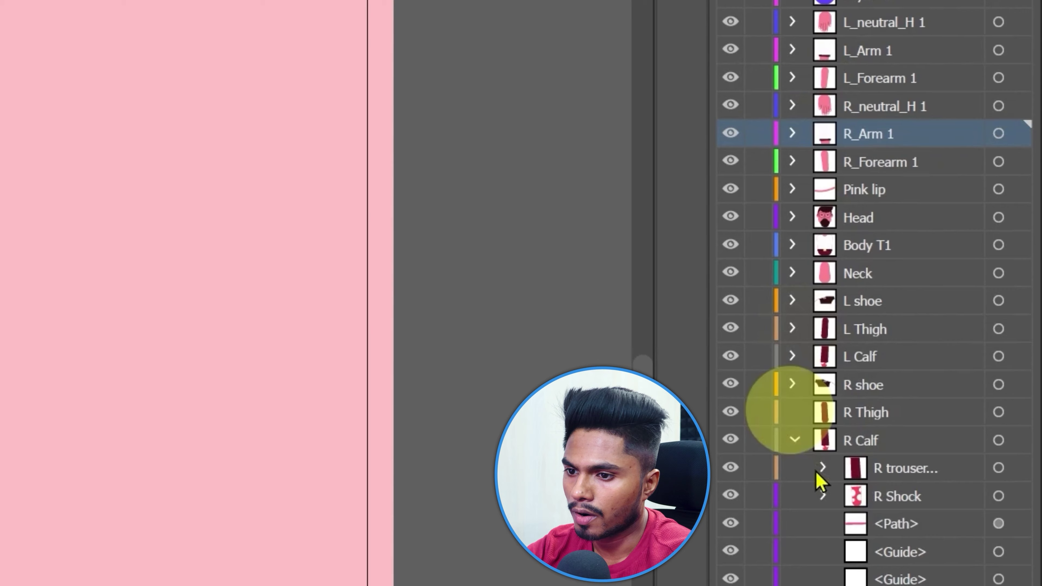
left_click(795, 440)
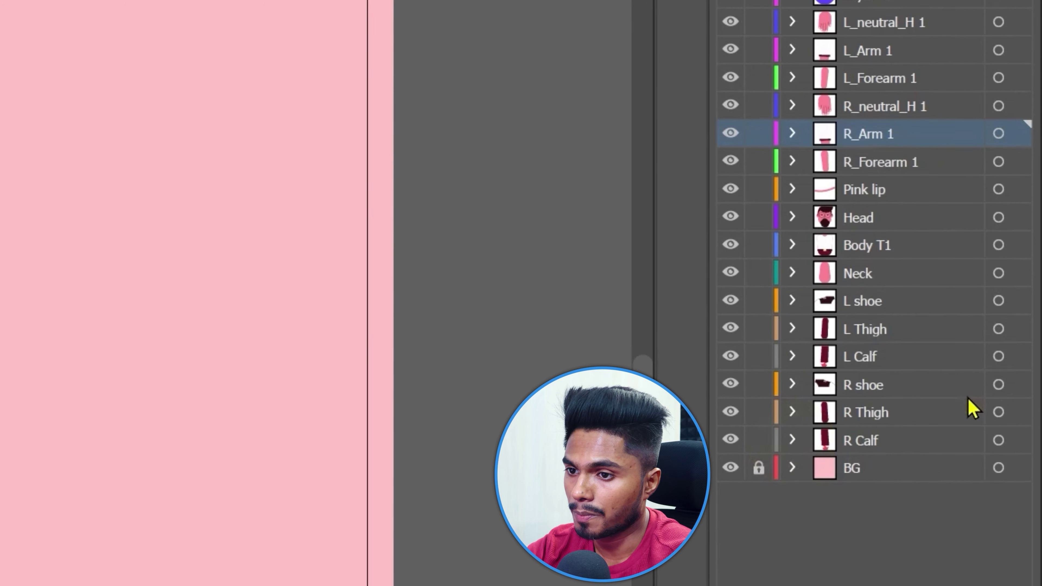
left_click(998, 22)
left_click_drag(334, 216, 273, 221)
left_click_drag(326, 144, 269, 122)
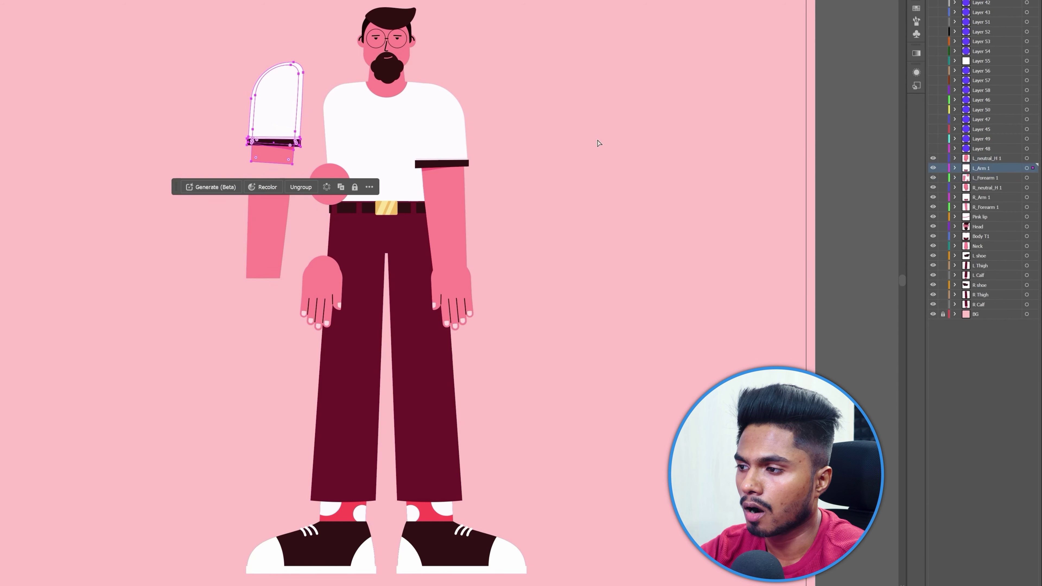
key("ctrl+z")
key("ctrl+z")
left_click_drag(414, 158, 394, 137)
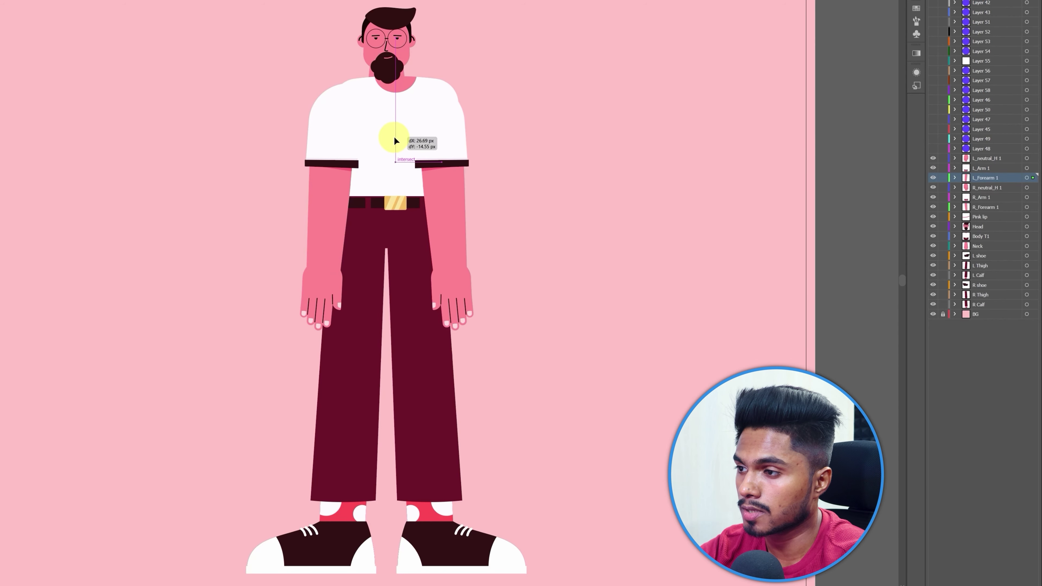
left_click(394, 137)
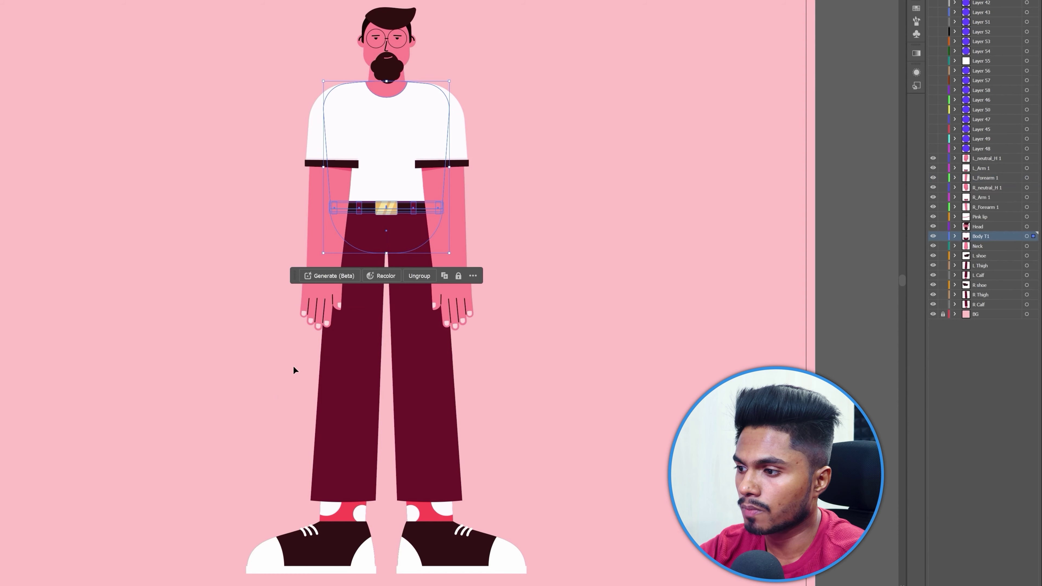
left_click(363, 464)
left_click(457, 427)
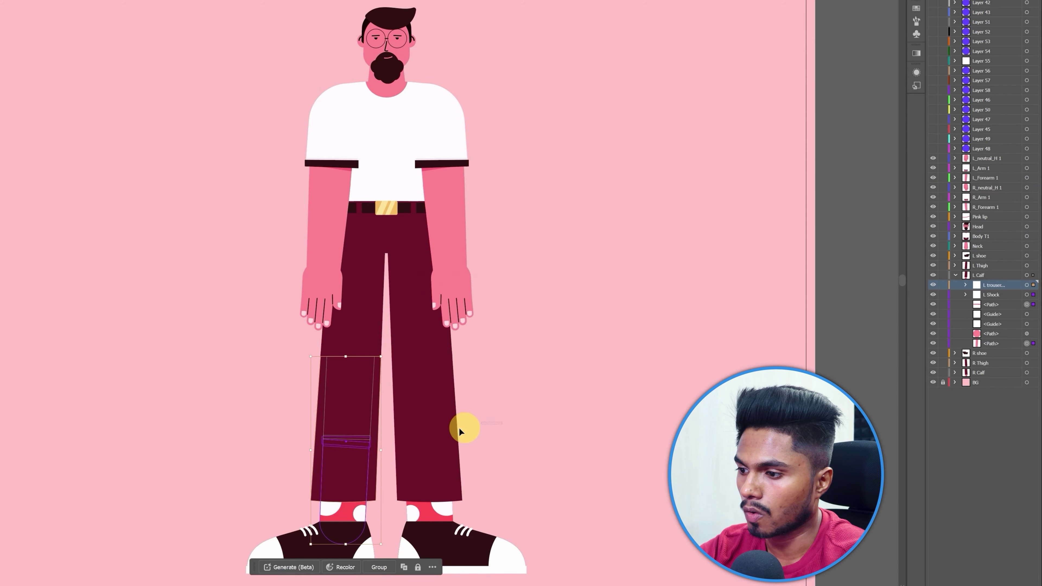
left_click(488, 542)
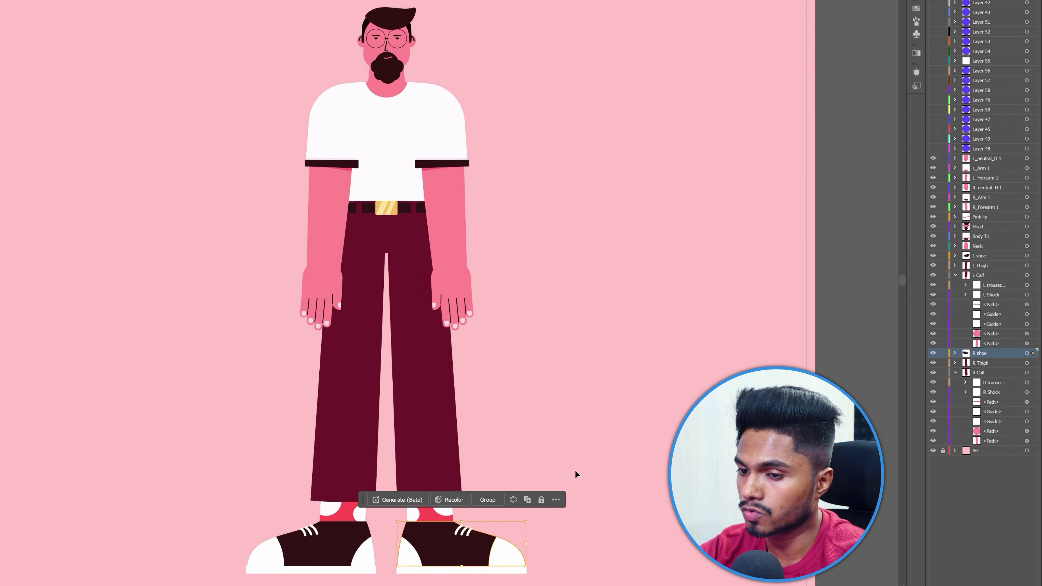
left_click(637, 411)
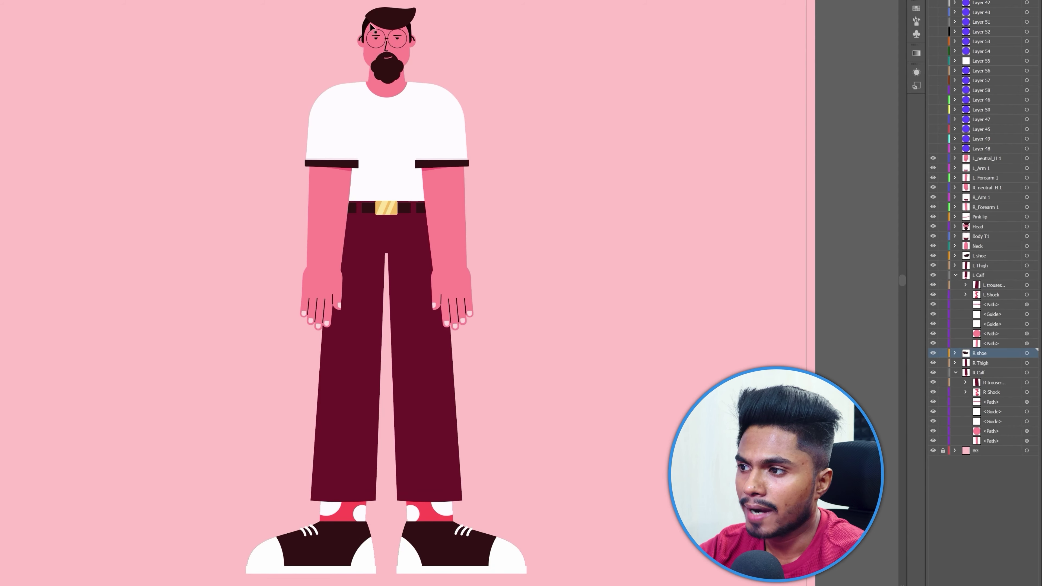
left_click(409, 17)
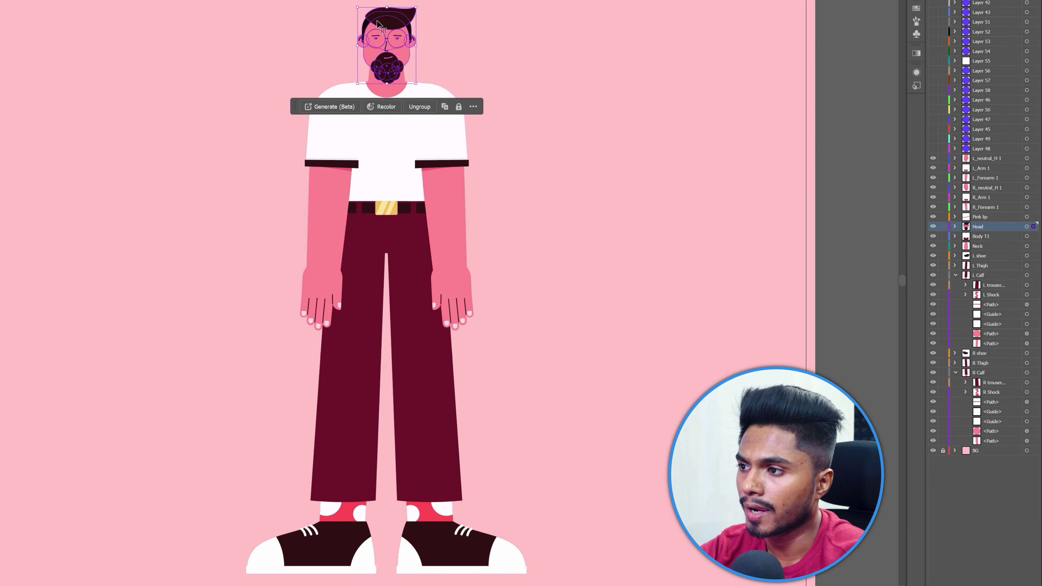
left_click(501, 59)
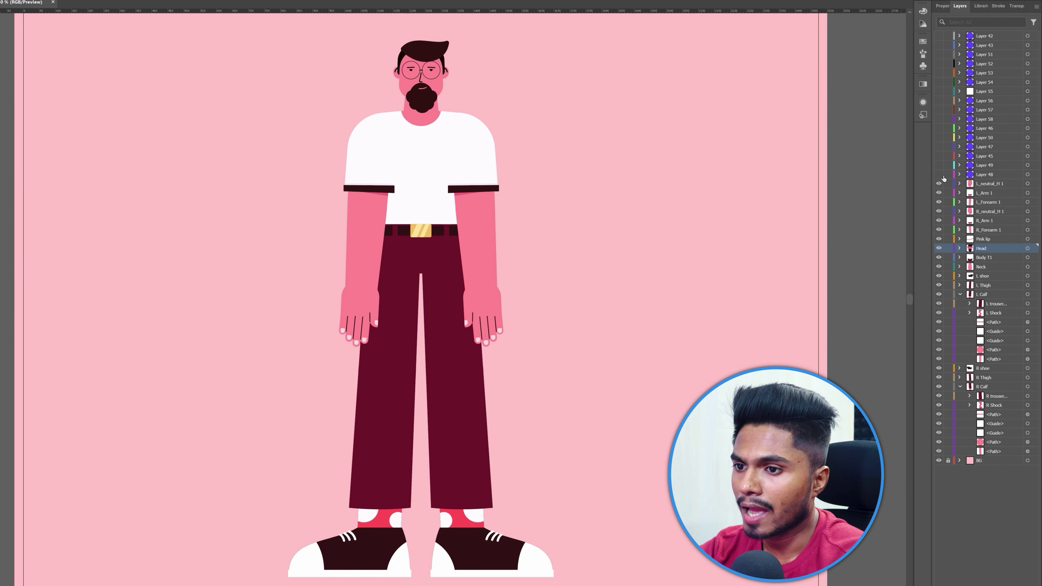
Turn on visibility for the joint-circle Layers 42–48 in Illustrator.
left_click_drag(940, 174, 939, 36)
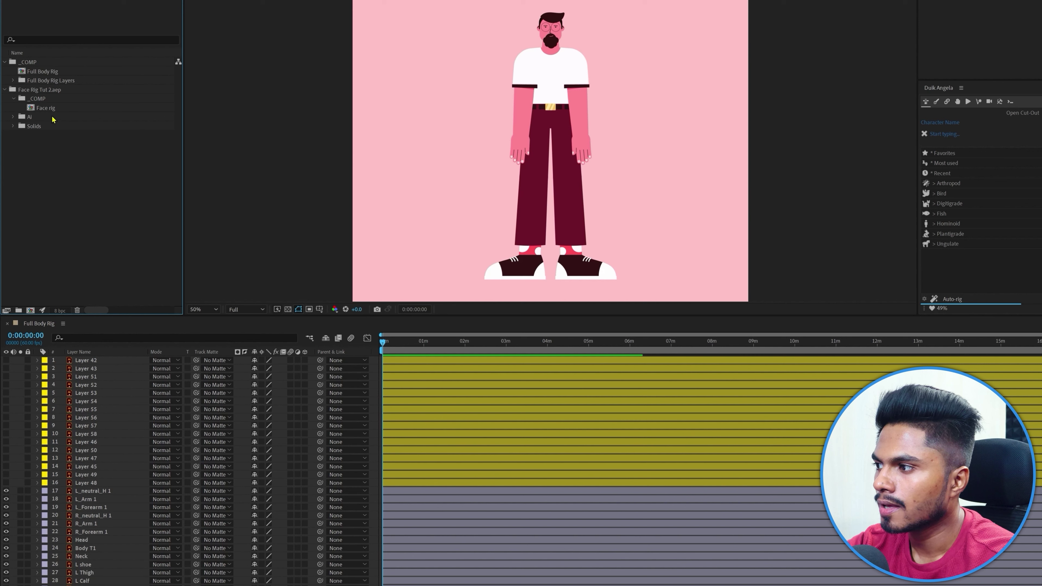
Add the Face rig comp to the timeline over the Head, shown at 60% opacity.
left_click(46, 109)
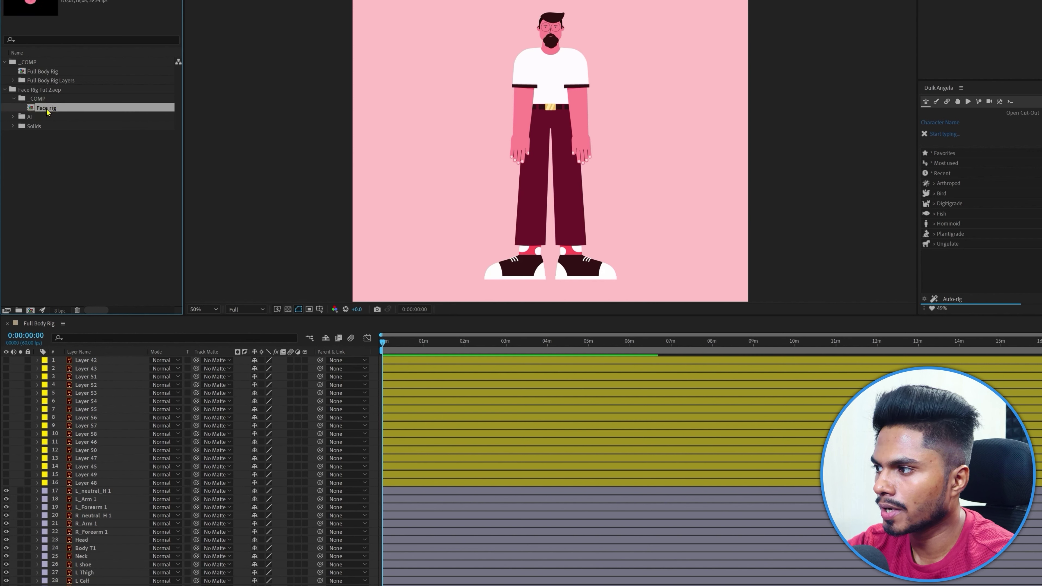
left_click_drag(46, 108, 101, 536)
left_click(21, 548)
left_click(21, 540)
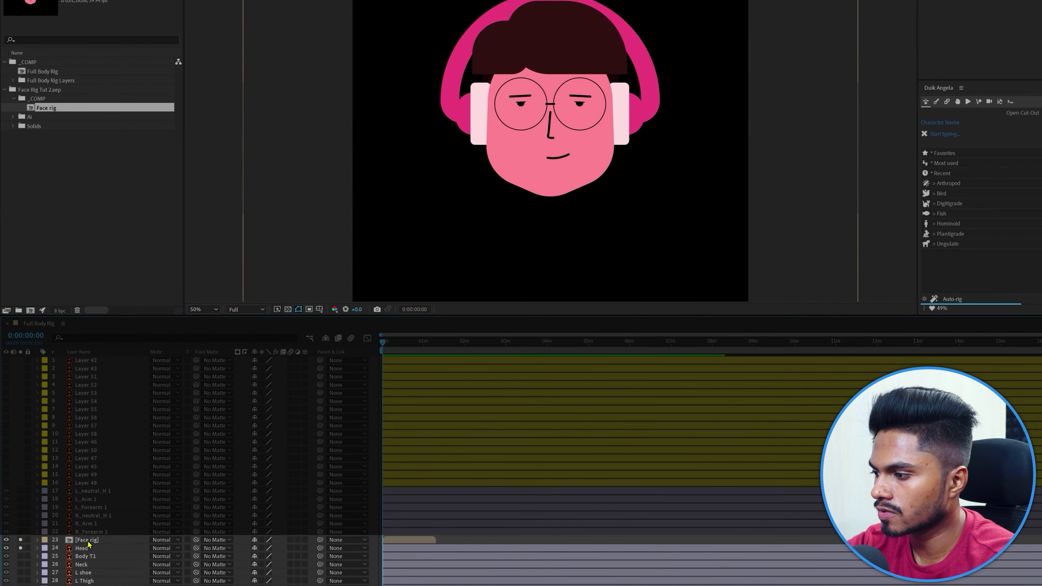
left_click_drag(860, 152, 600, 98)
scroll(547, 268, "up", 4)
key("t")
left_click(257, 548)
type("60")
key("Return")
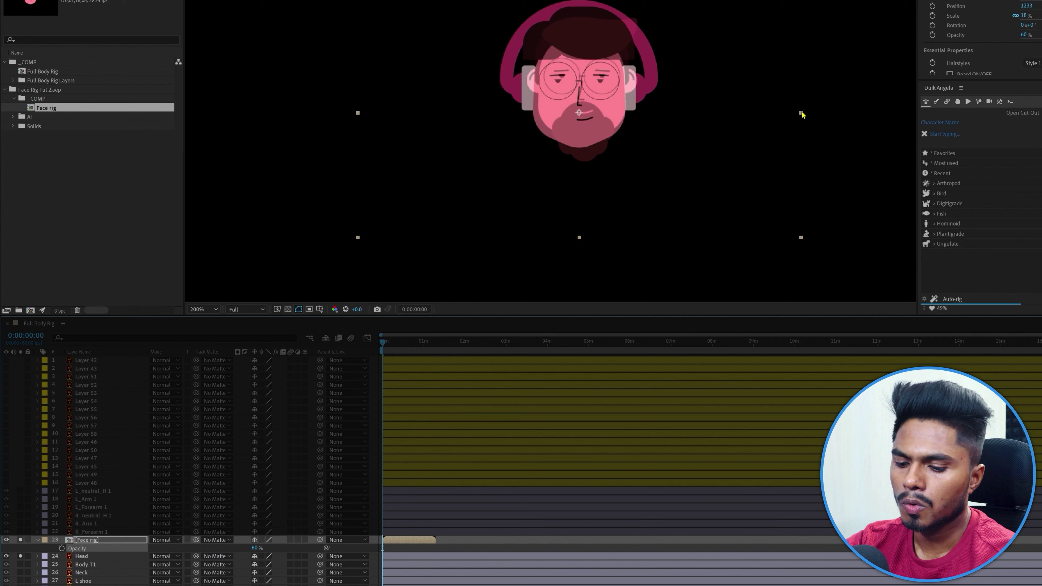
Scale the Face rig to 17% to fit the head and delete the original Head layer.
left_click_drag(801, 112, 780, 110)
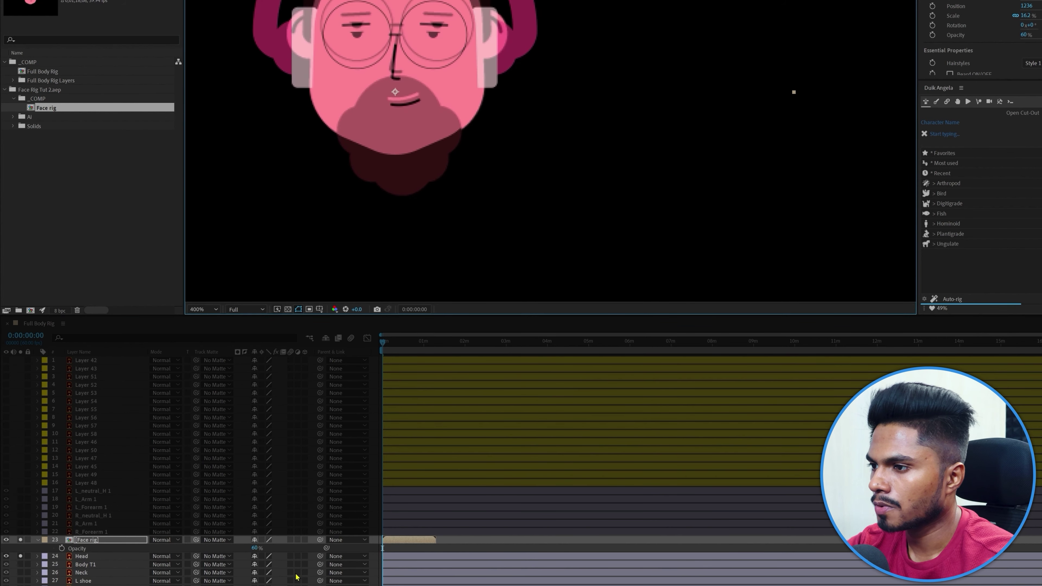
key("s")
left_click(263, 548)
type("17")
key("Return")
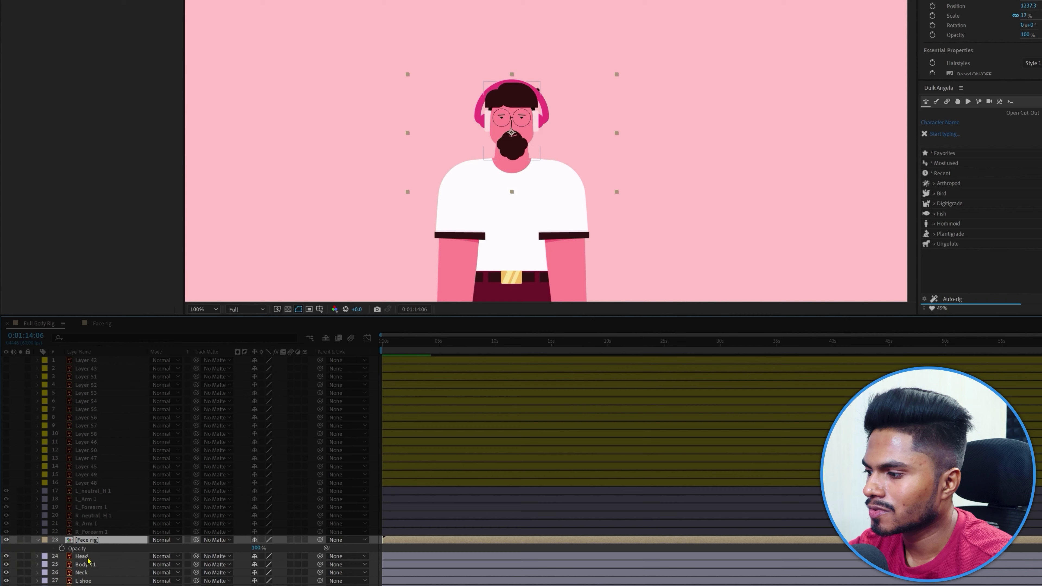
left_click(83, 556)
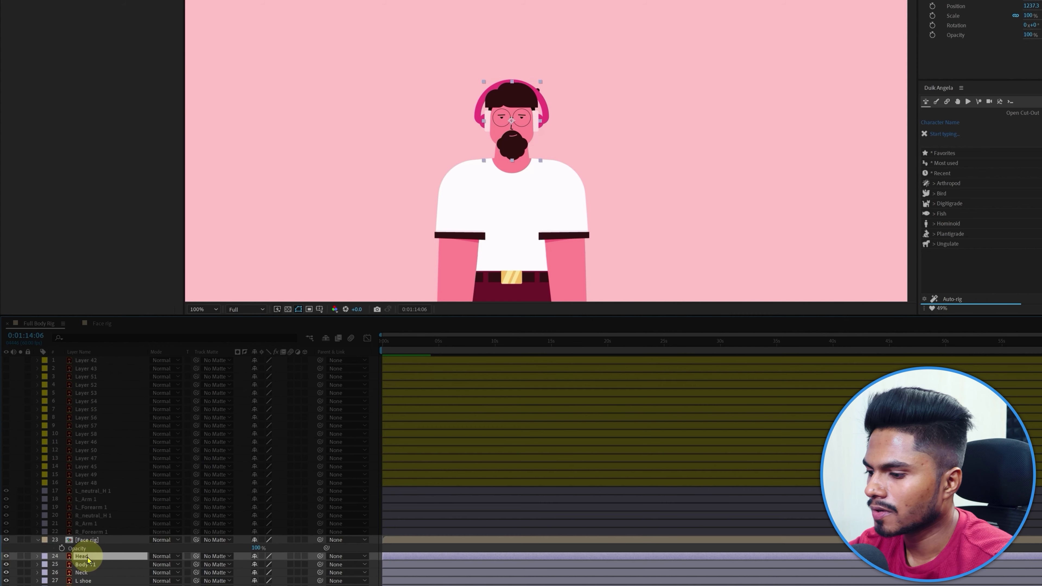
key("Delete")
Parent Face rig to Neck and move the Neck's anchor point lower down the neck.
left_click(73, 552)
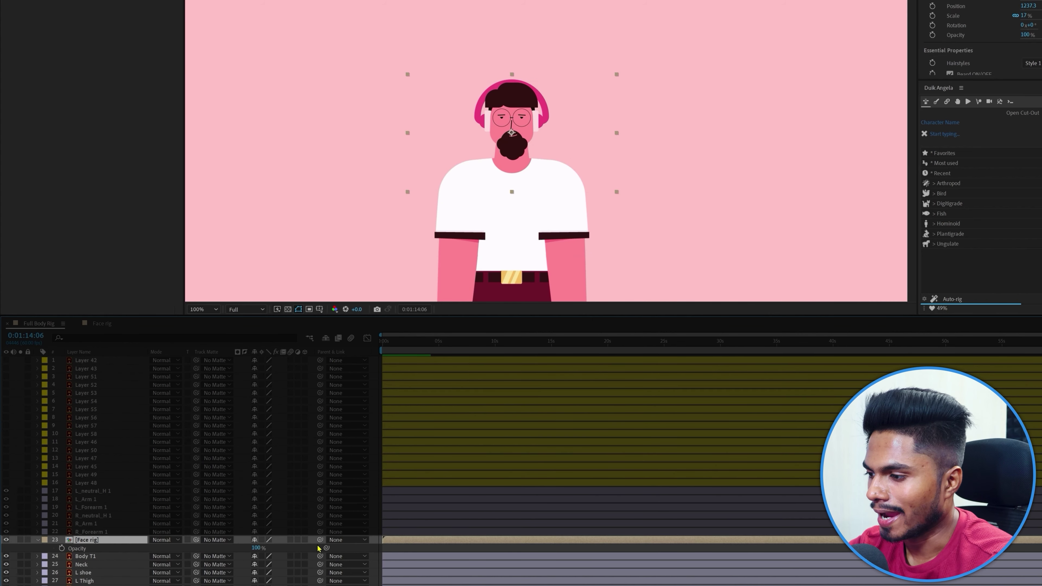
left_click_drag(321, 543, 89, 565)
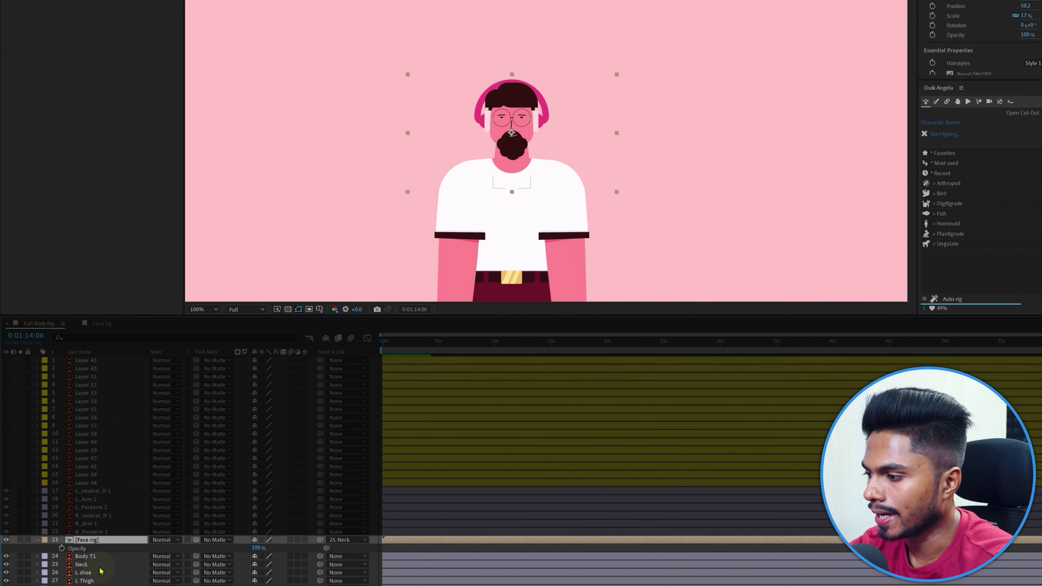
left_click(88, 566)
left_click(20, 565)
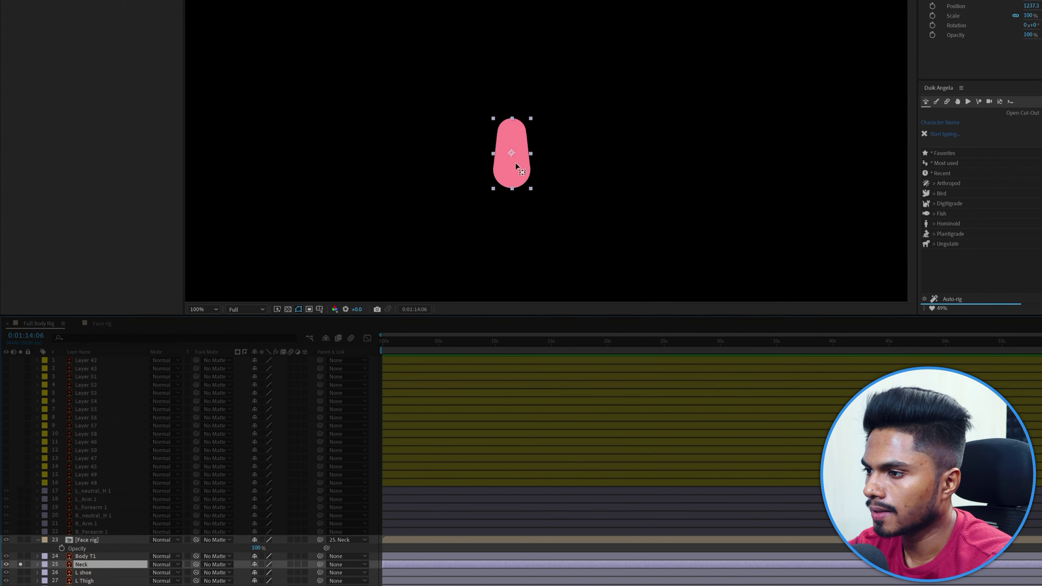
left_click_drag(514, 157, 513, 175)
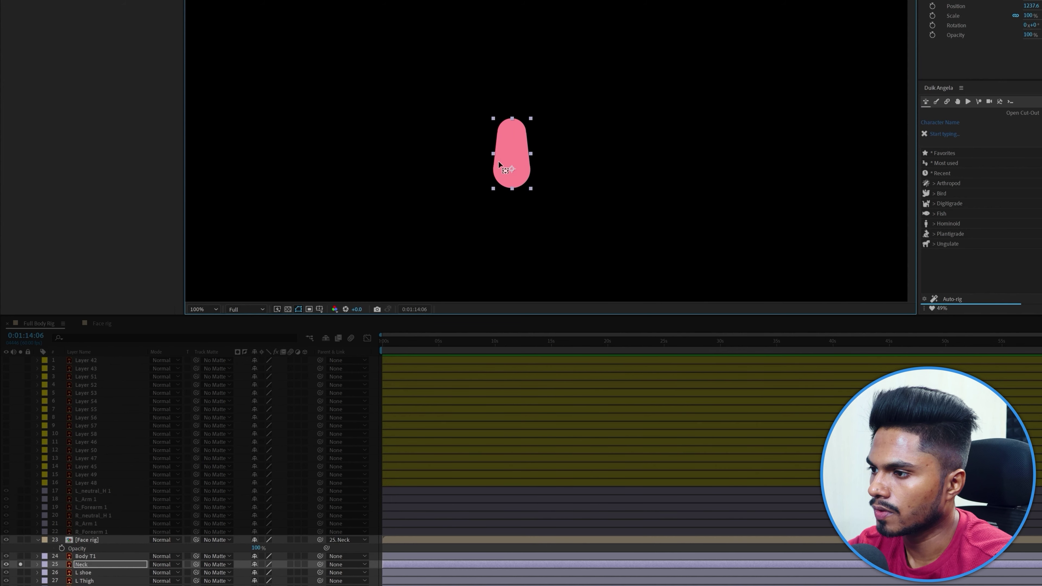
left_click(20, 565)
Parent Neck to Body T1 and set the torso's anchor point at the belt.
left_click(93, 567)
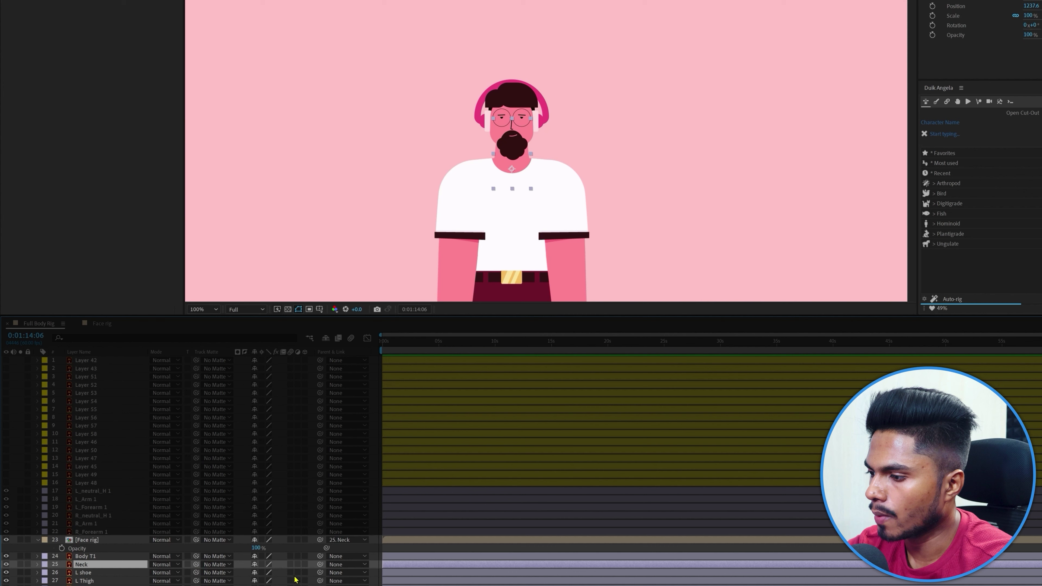
left_click_drag(320, 566, 105, 558)
left_click(105, 557)
scroll(579, 154, "down", 3)
left_click(521, 182)
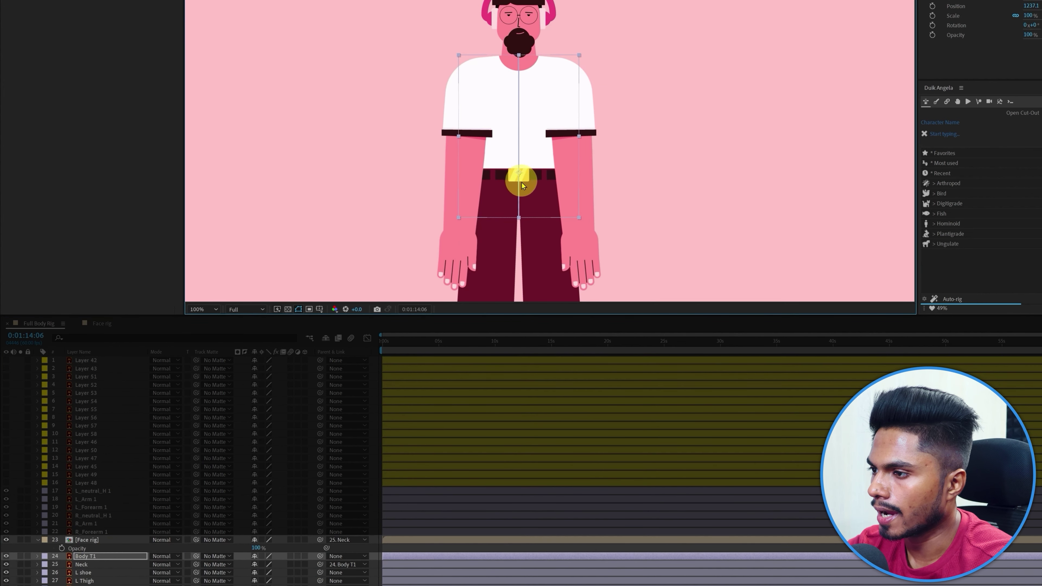
left_click_drag(522, 183, 523, 179)
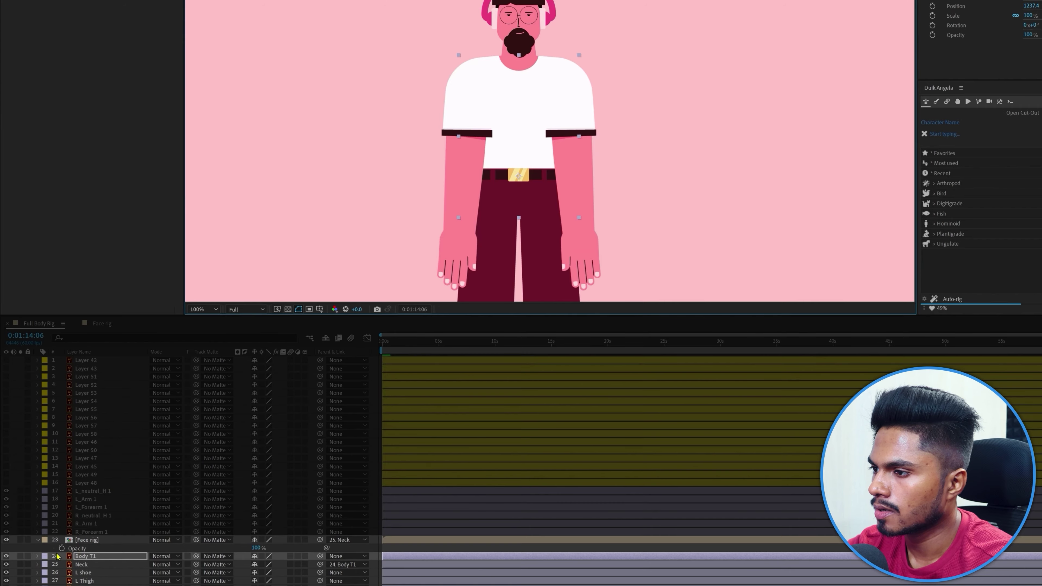
Collapse the Face rig's opacity row and select Layer 42 in the layer stack.
left_click(86, 539)
left_click(38, 539)
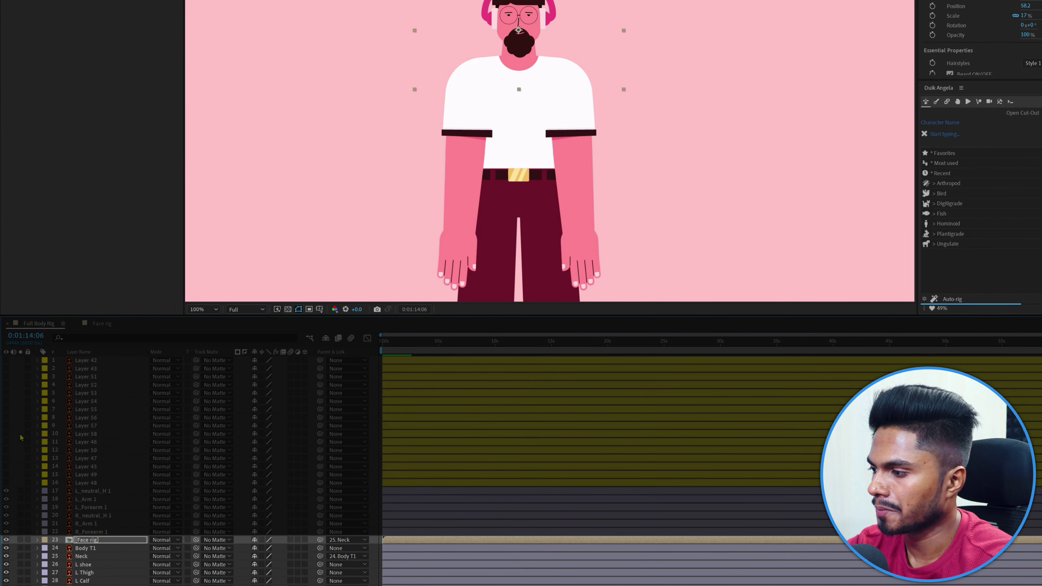
left_click_drag(20, 437, 99, 468)
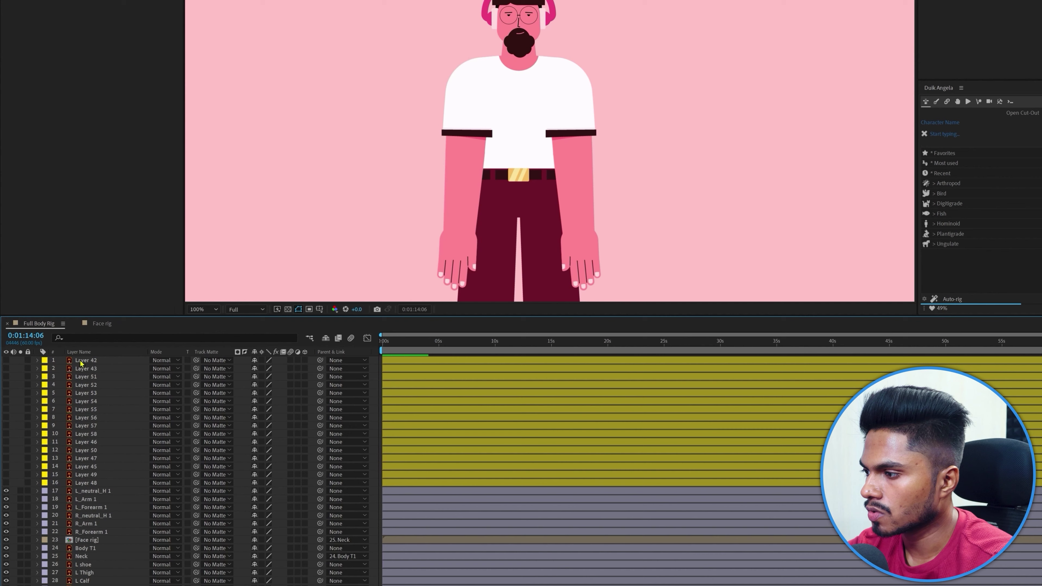
left_click(84, 360)
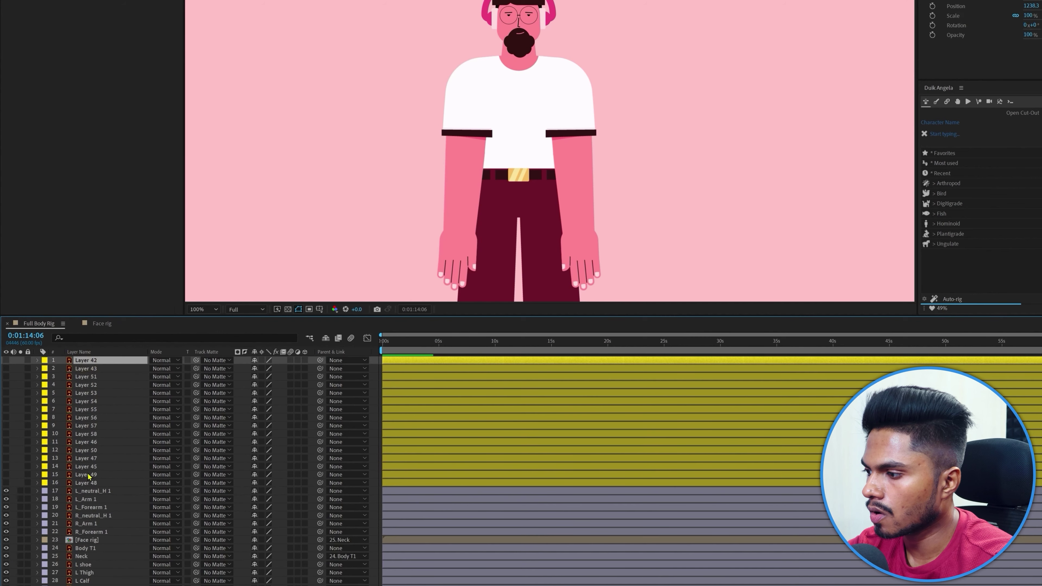
Select Layers 42–48 and make all the joint-circle layers visible.
left_click(84, 484, "shift")
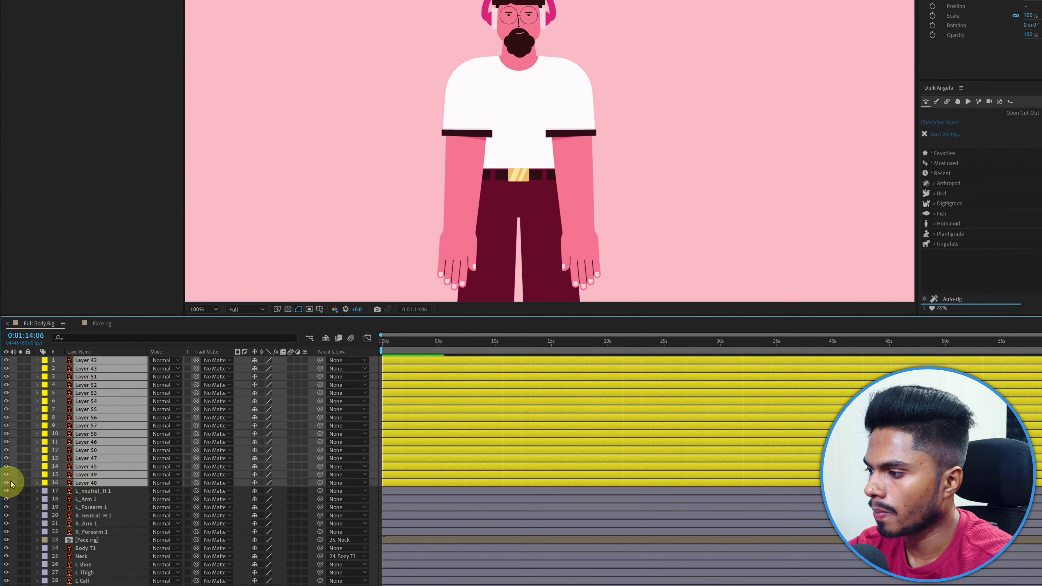
left_click_drag(6, 483, 6, 361)
left_click(400, 183)
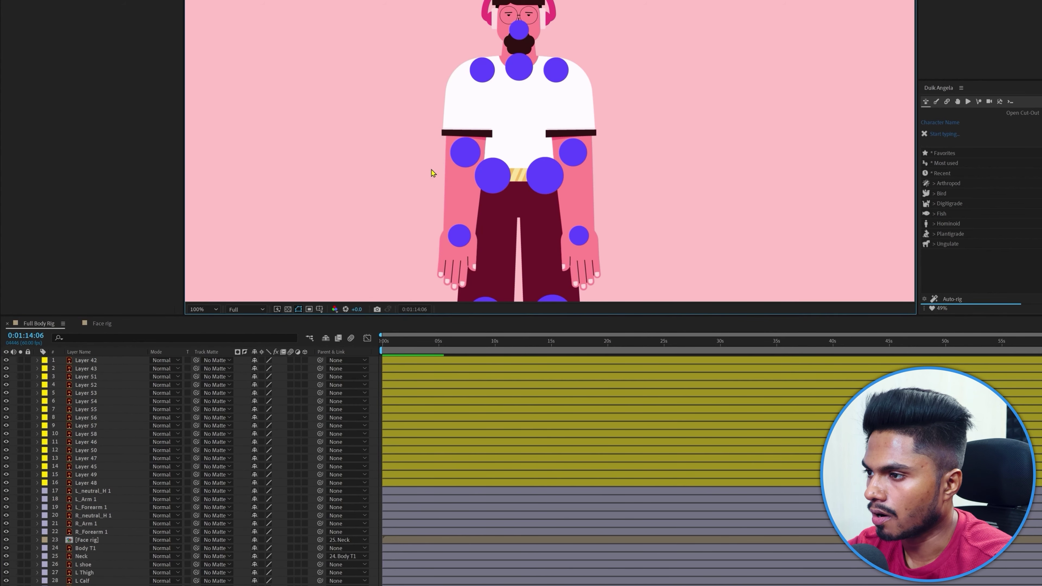
Select the left-hand arm's shoulder, elbow and wrist circles in the Composition panel.
left_click(482, 71)
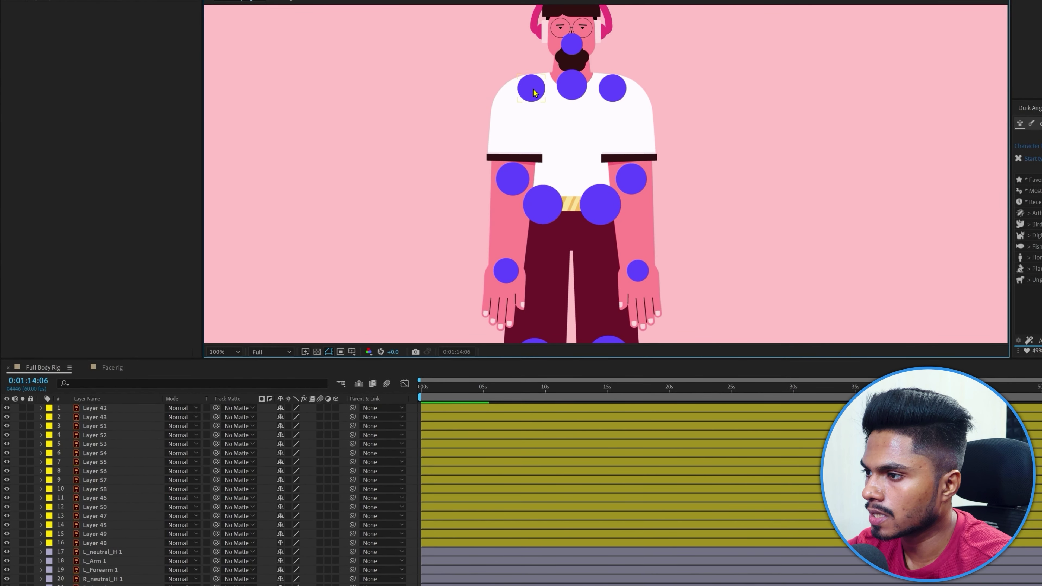
left_click(533, 91)
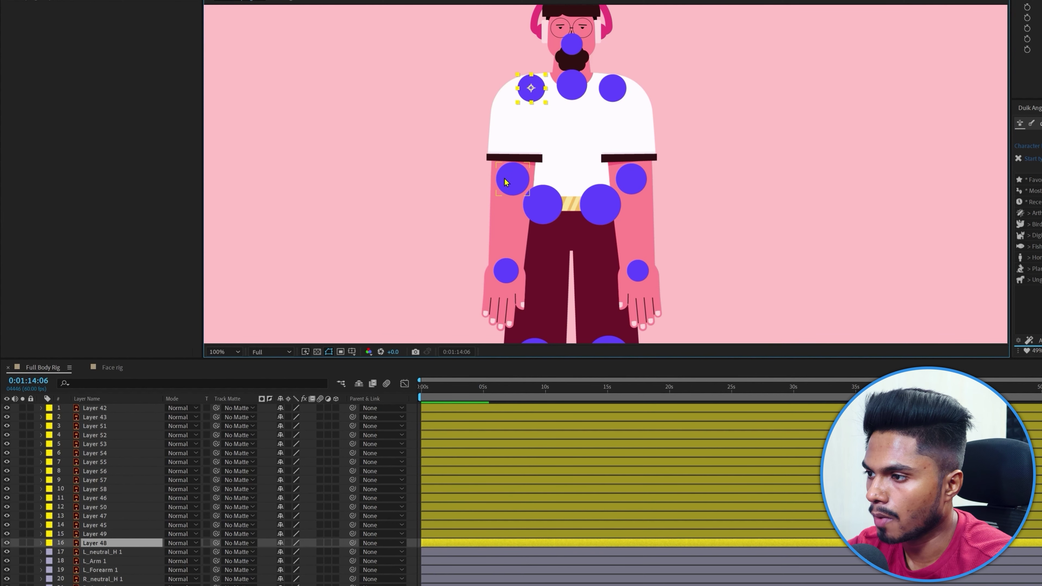
left_click(512, 186, "shift")
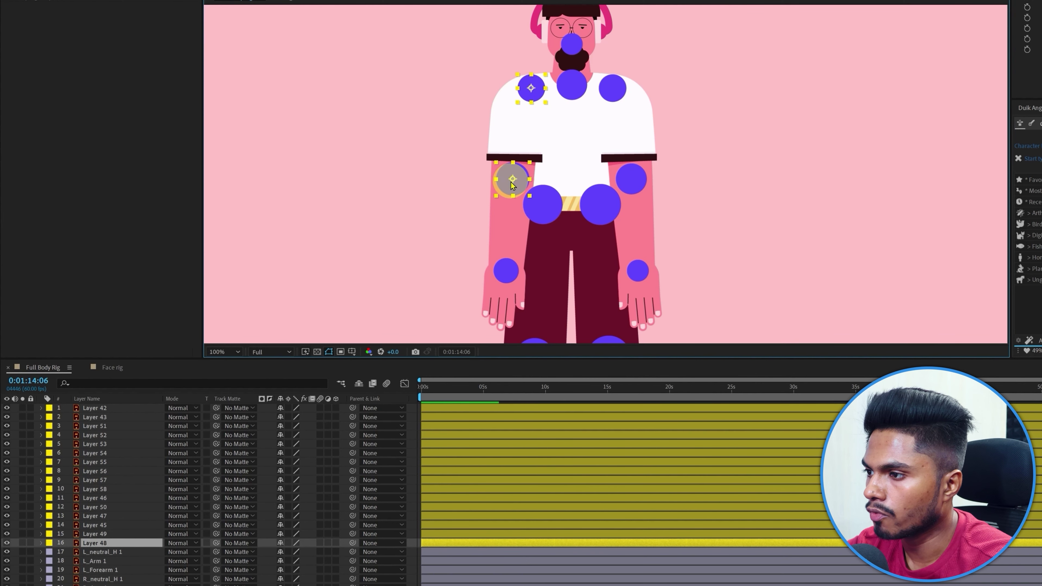
left_click(513, 274, "shift")
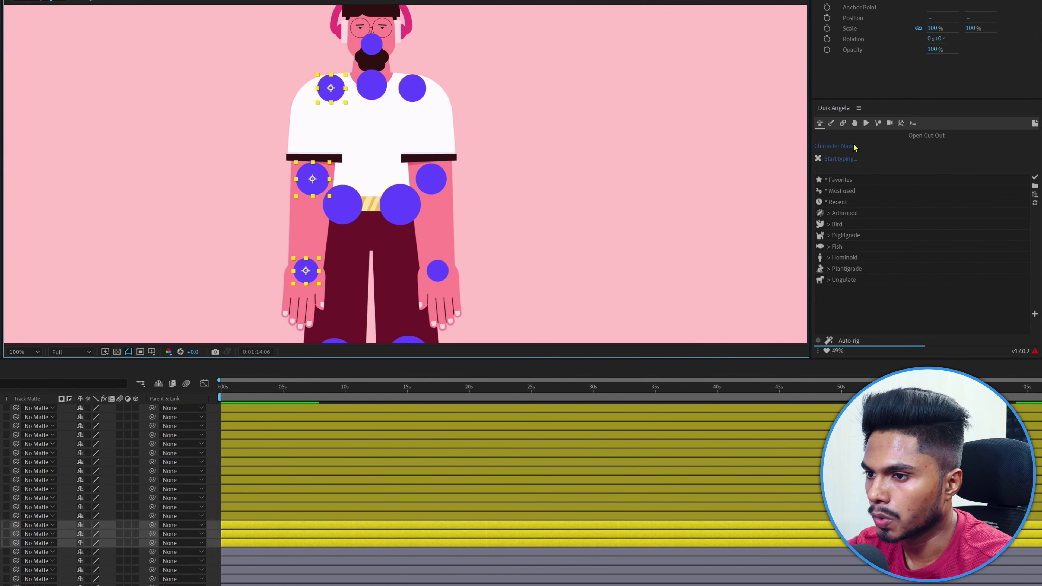
Build Duik Hominoid arm bones (Arm, Forearm, Hand, Arm_Tip) on the selected circles.
left_click(832, 123)
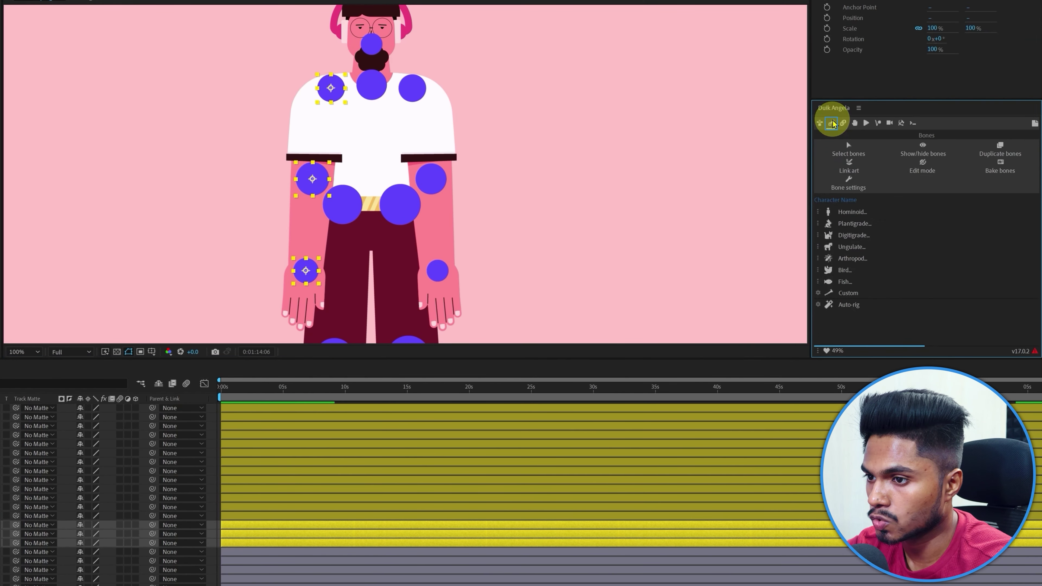
left_click(846, 213)
left_click(875, 224)
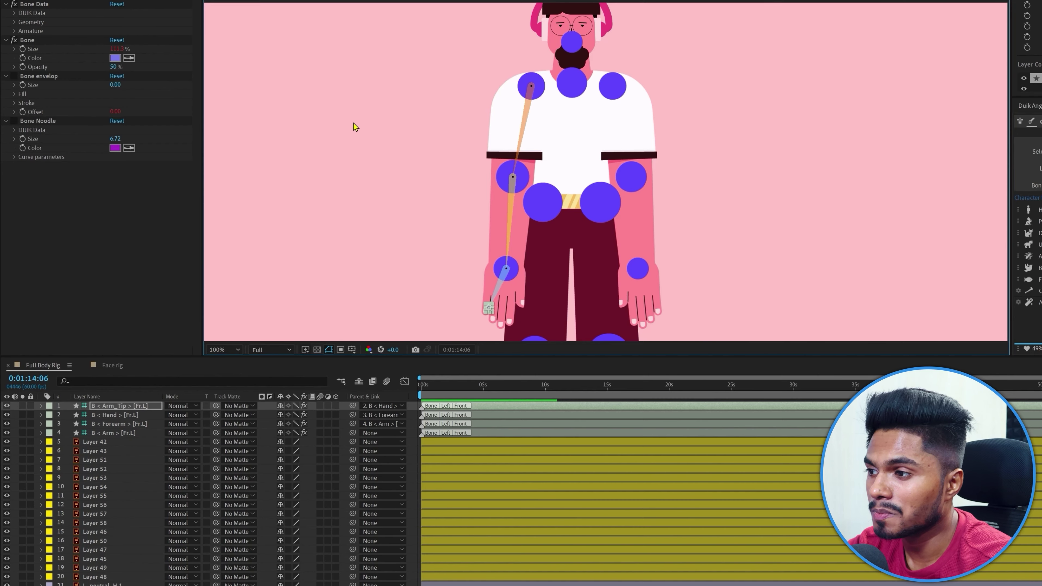
Move the four left-arm bones just above the arm artwork and solo the left arm.
left_click(129, 417)
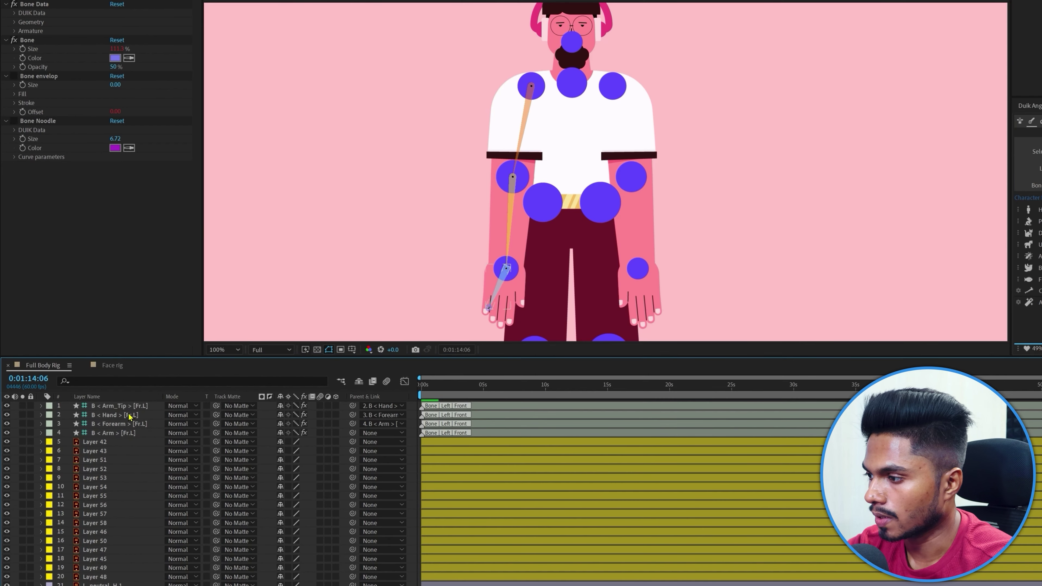
left_click(124, 405)
left_click(122, 433, "shift")
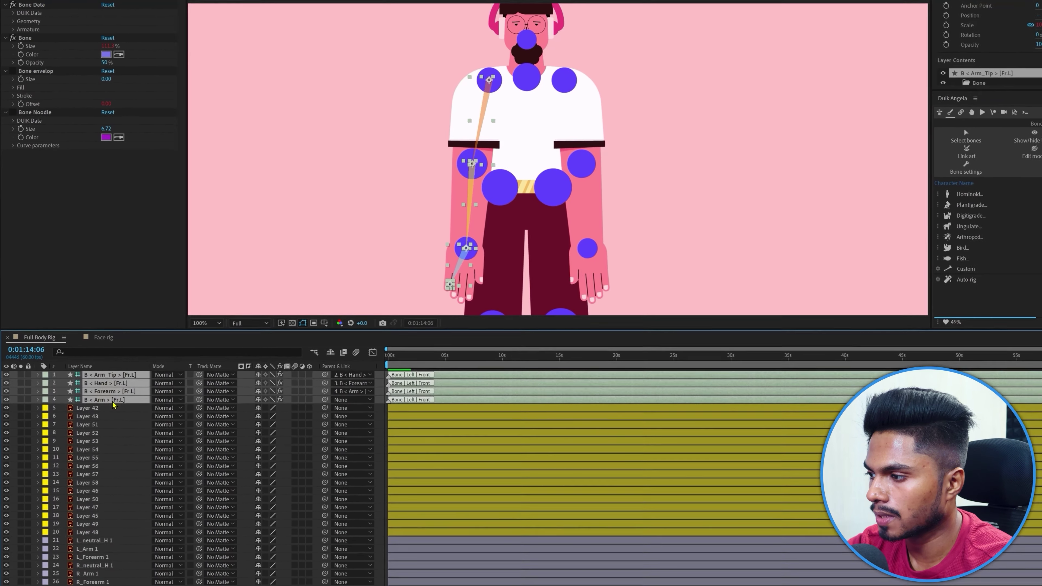
left_click_drag(112, 398, 106, 533)
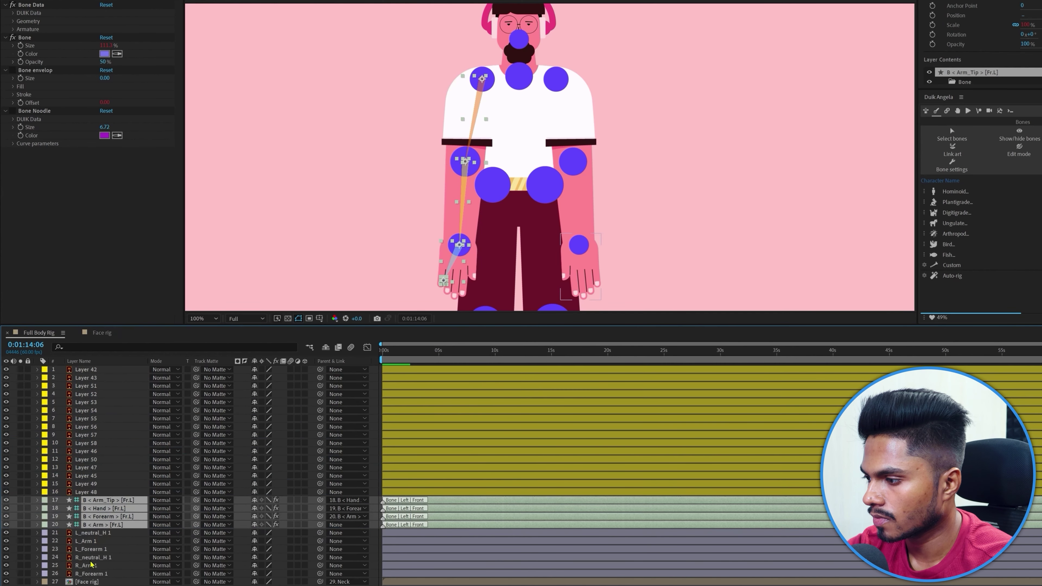
left_click(88, 551, "shift")
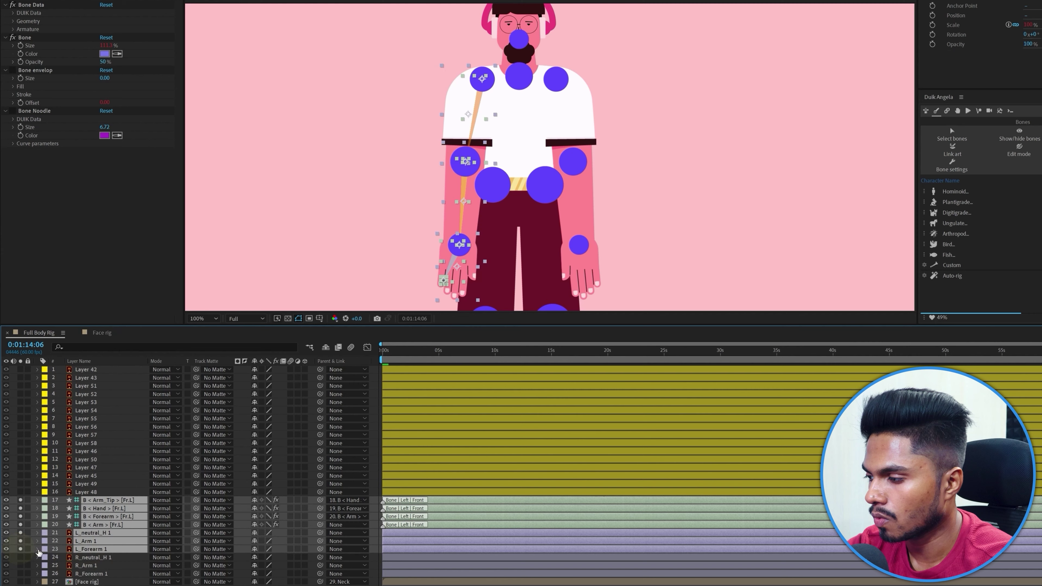
left_click(20, 549)
left_click(12, 477)
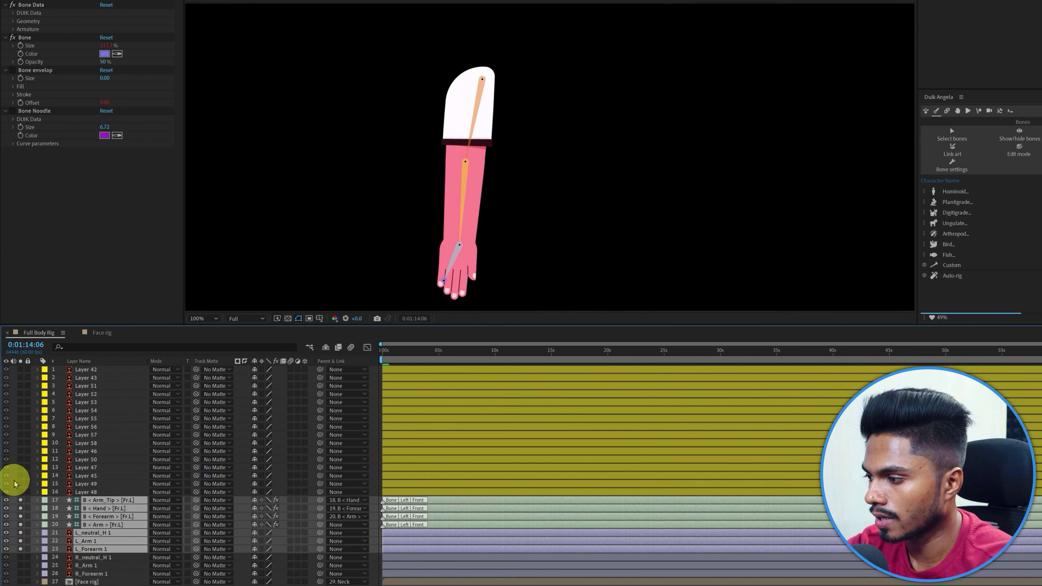
Parent L_Forearm 1, L_Arm 1 and L_neutral_H 1 to the Forearm, Arm and Hand bones.
left_click(98, 550)
left_click_drag(319, 550, 107, 516)
left_click(88, 541)
left_click_drag(320, 541, 108, 525)
left_click(92, 533)
left_click_drag(320, 533, 111, 508)
left_click(111, 500)
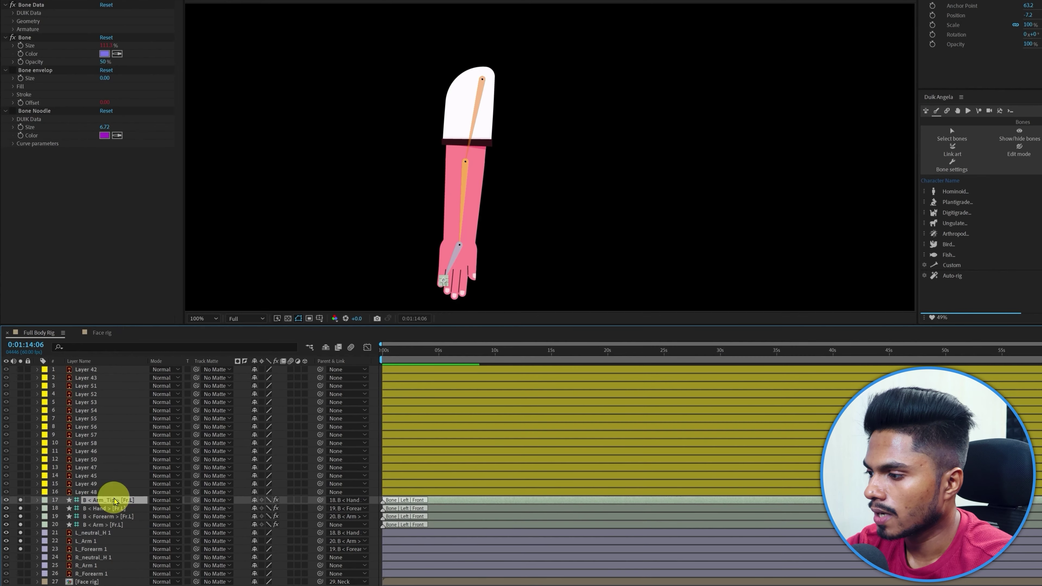
left_click(108, 524, "shift")
Auto-rig the four left-arm bones and test the C < Arm > [Fr.L] controller's bend.
left_click(947, 111)
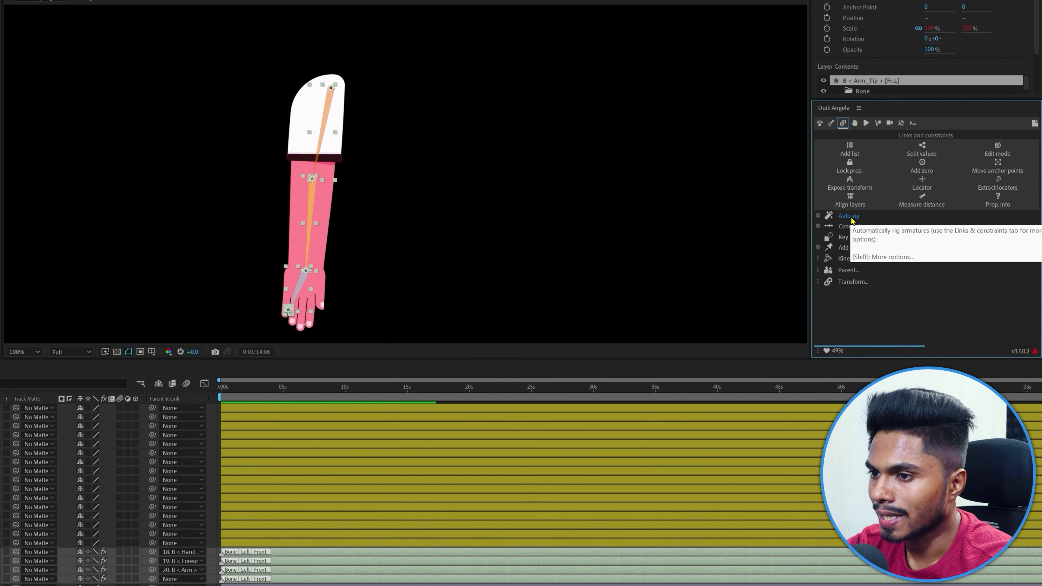
left_click(849, 216)
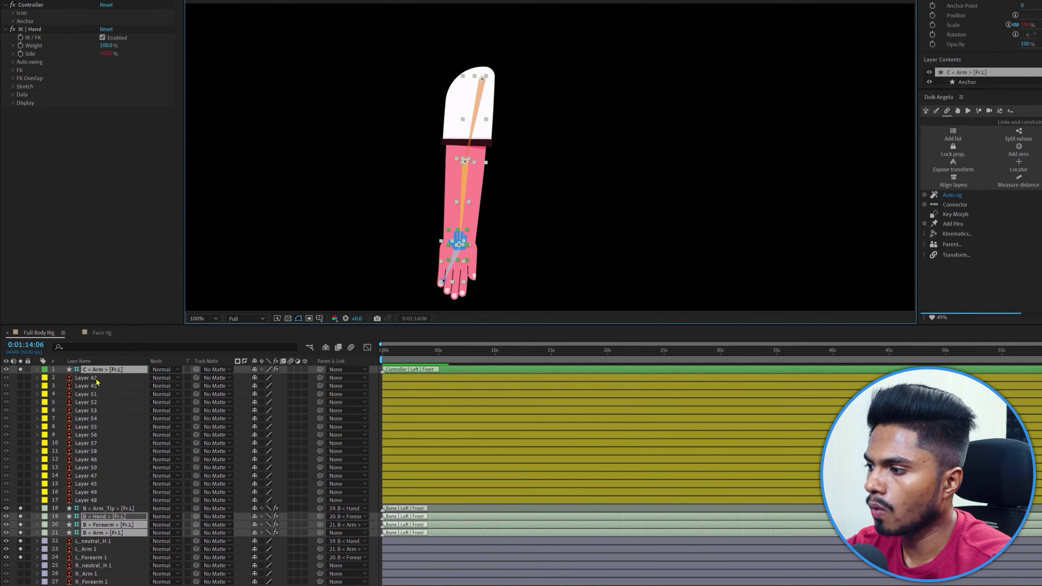
left_click(97, 380)
left_click(104, 369)
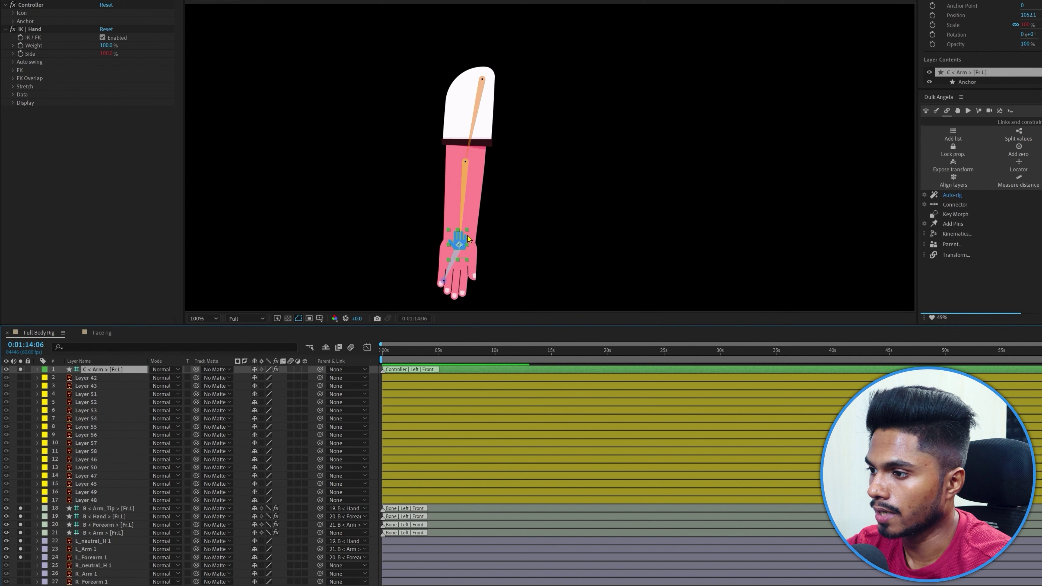
left_click_drag(465, 241, 486, 211)
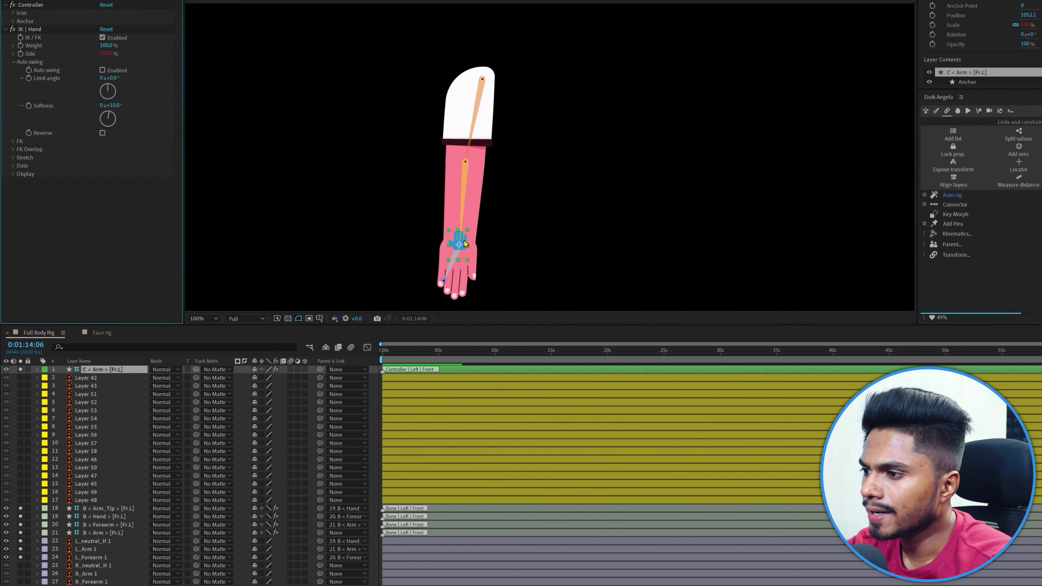
left_click_drag(459, 242, 483, 212)
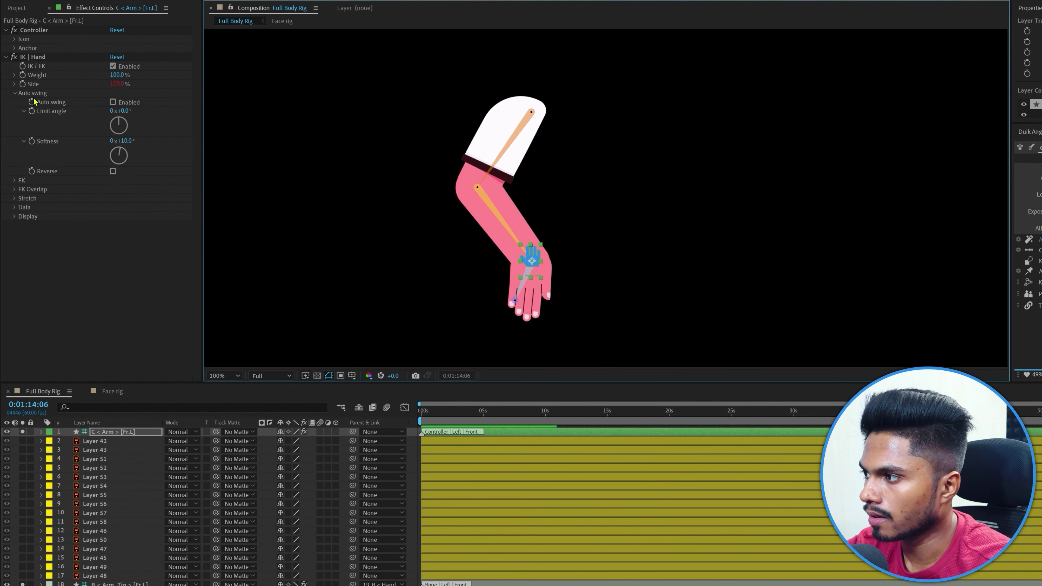
Enable Auto swing and Reverse, retest the bend, and create Hominoid arm bones for the right side.
left_click(45, 103)
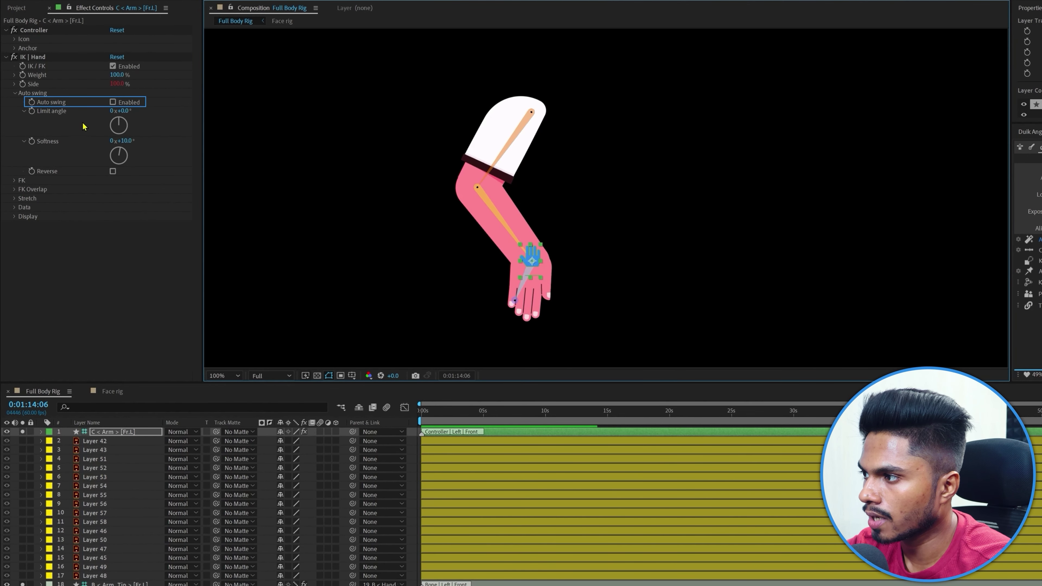
left_click(113, 103)
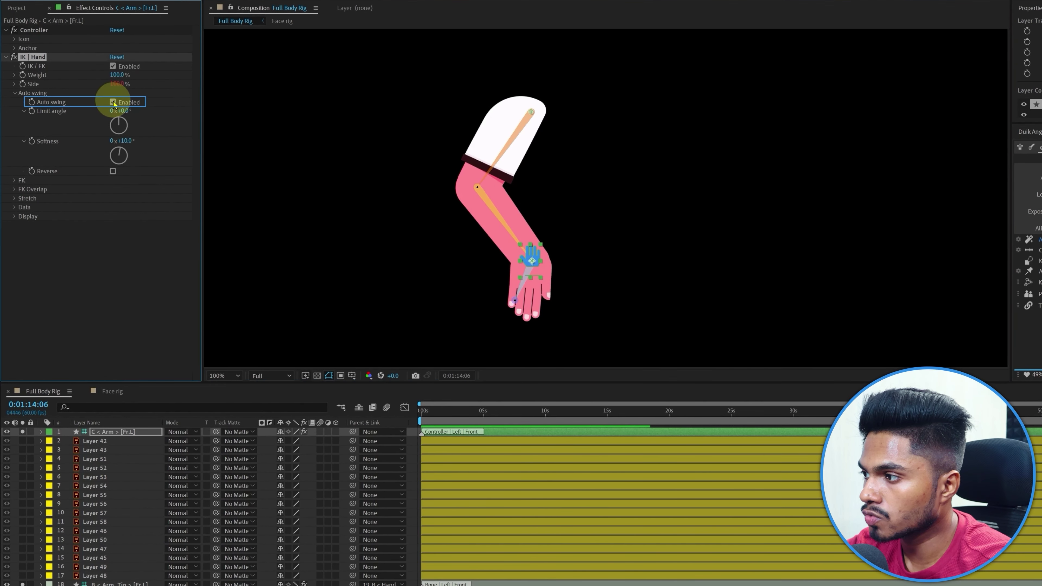
left_click(112, 172)
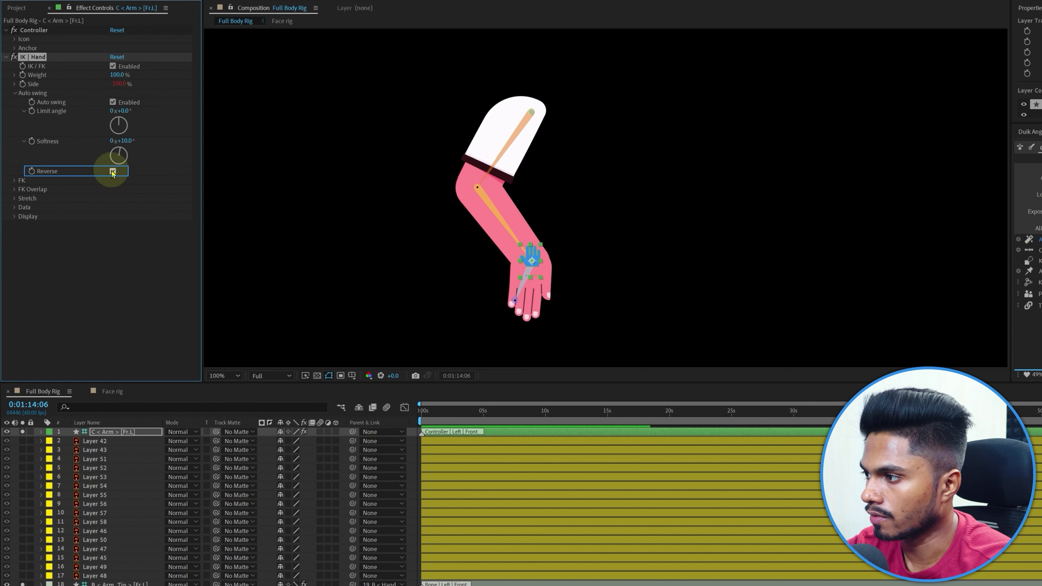
left_click(113, 171)
mouse_move(540, 264)
left_mouse_down()
mouse_move(477, 202)
mouse_move(416, 172)
mouse_move(511, 257)
mouse_move(533, 256)
left_mouse_up()
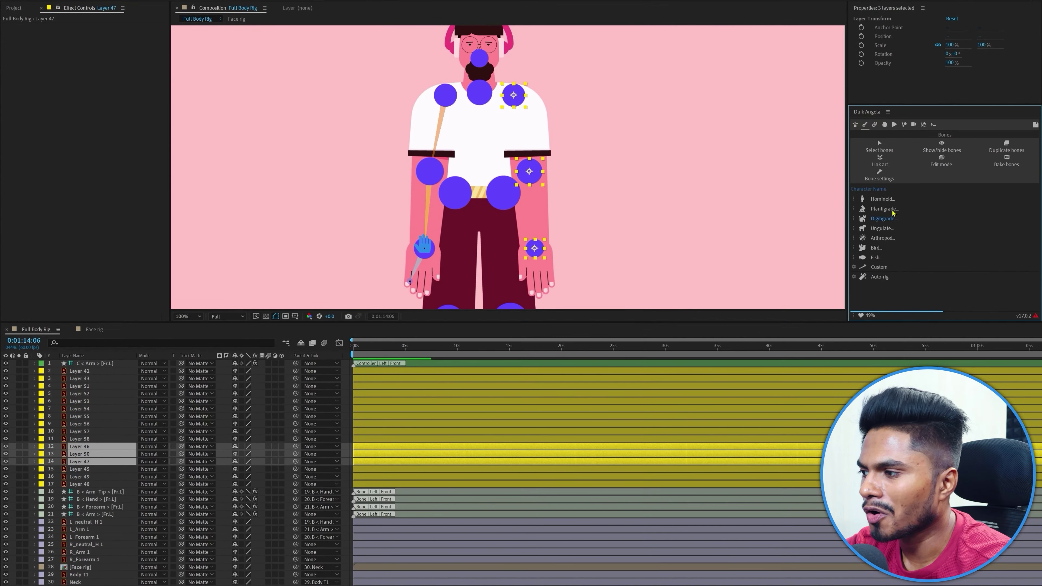
left_click(893, 211)
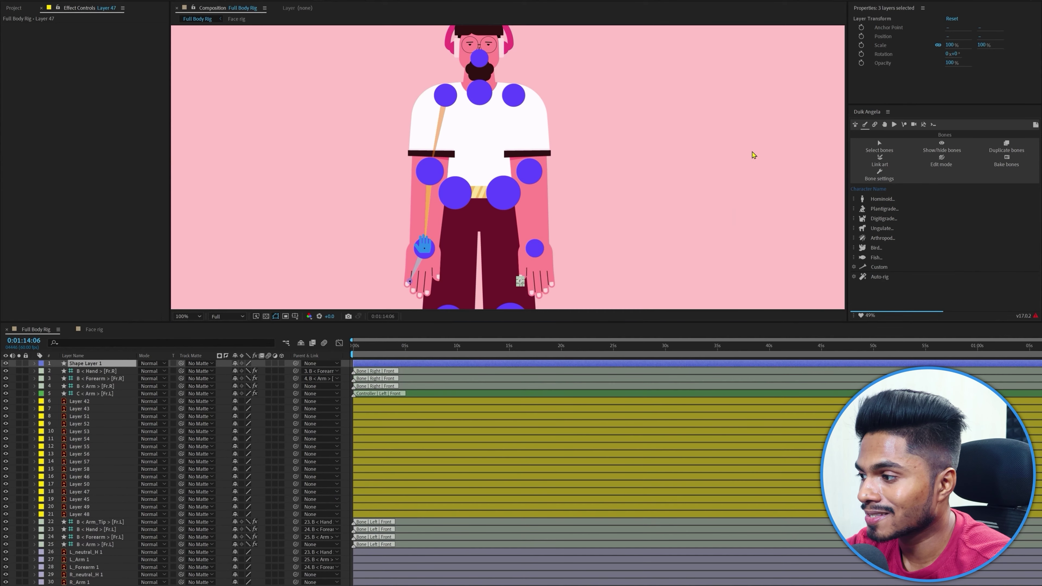
Add the right-side arm bones and move them beside the right arm artwork in the stack.
left_click(540, 297)
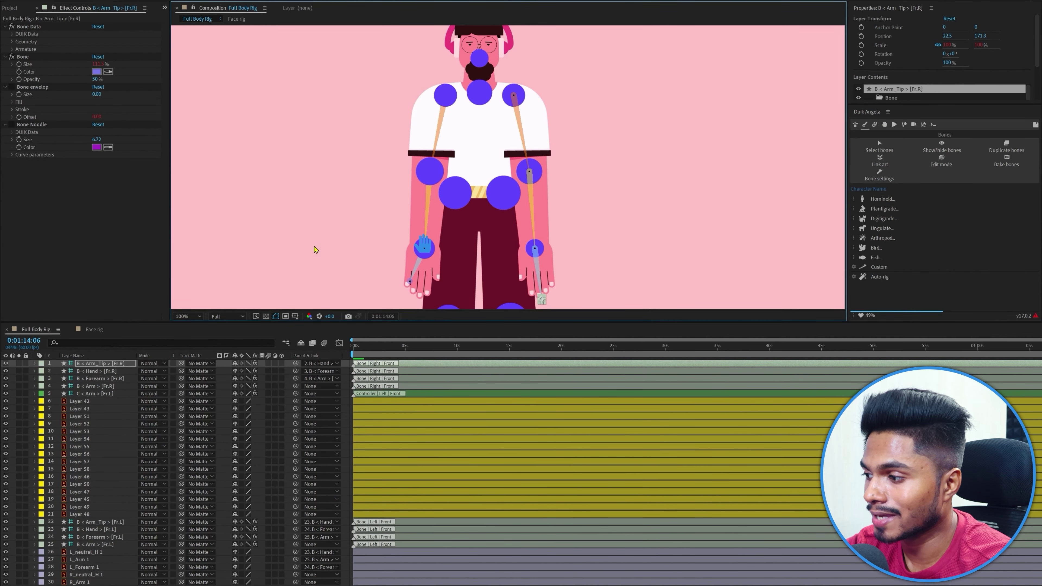
left_click(105, 386, "shift")
left_click_drag(105, 386, 166, 546)
scroll(105, 541, "down", 3)
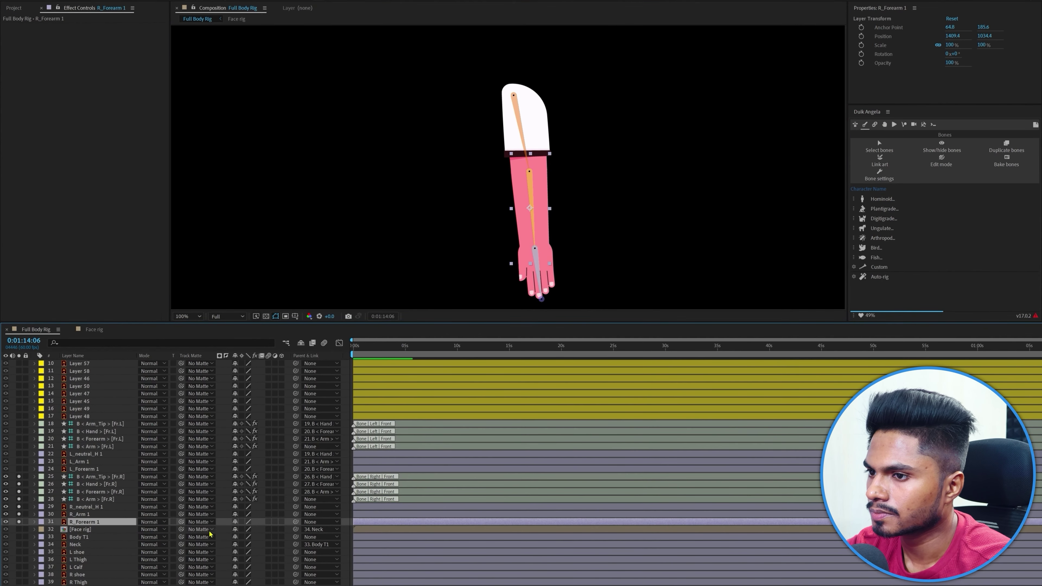
left_click(97, 506)
Auto-rig the four right-arm bones and test the C < Arm > [Fr.R] controller's bend.
left_click(97, 499)
left_click(91, 477, "shift")
left_click(875, 124)
left_click(879, 202)
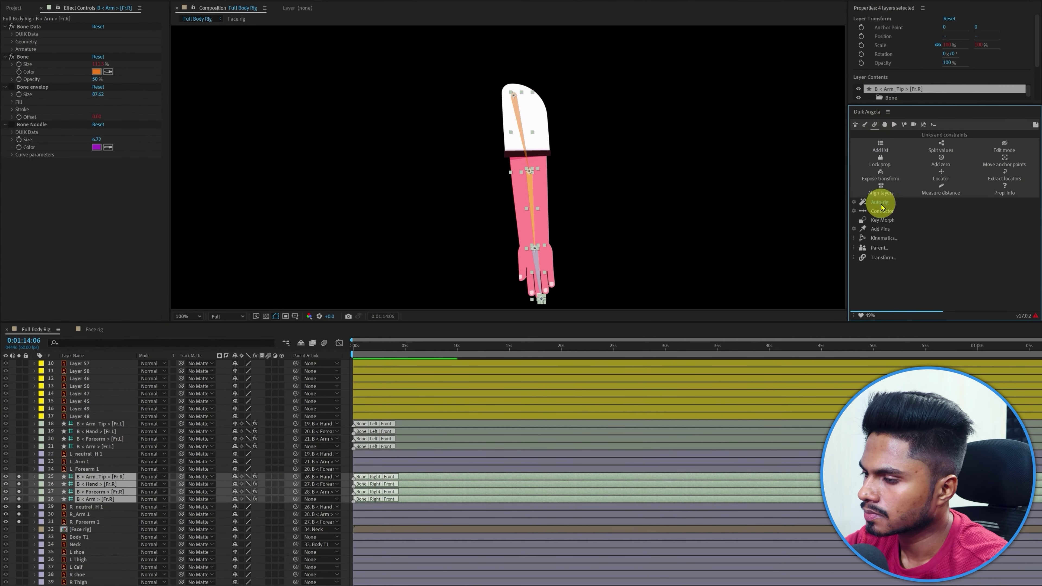
mouse_move(540, 222)
left_mouse_down()
mouse_move(533, 243)
mouse_move(549, 215)
mouse_move(588, 222)
mouse_move(604, 192)
mouse_move(579, 191)
mouse_move(593, 198)
mouse_move(593, 186)
mouse_move(532, 240)
left_mouse_up()
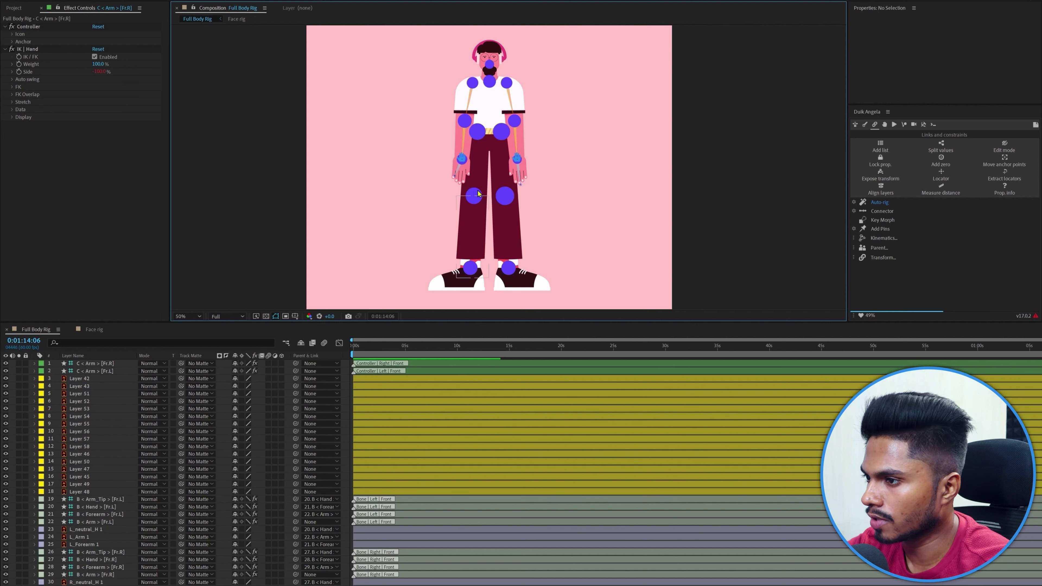
Create Duik Hominoid Leg bones from the selected hip, knee and ankle circles.
left_click(482, 135)
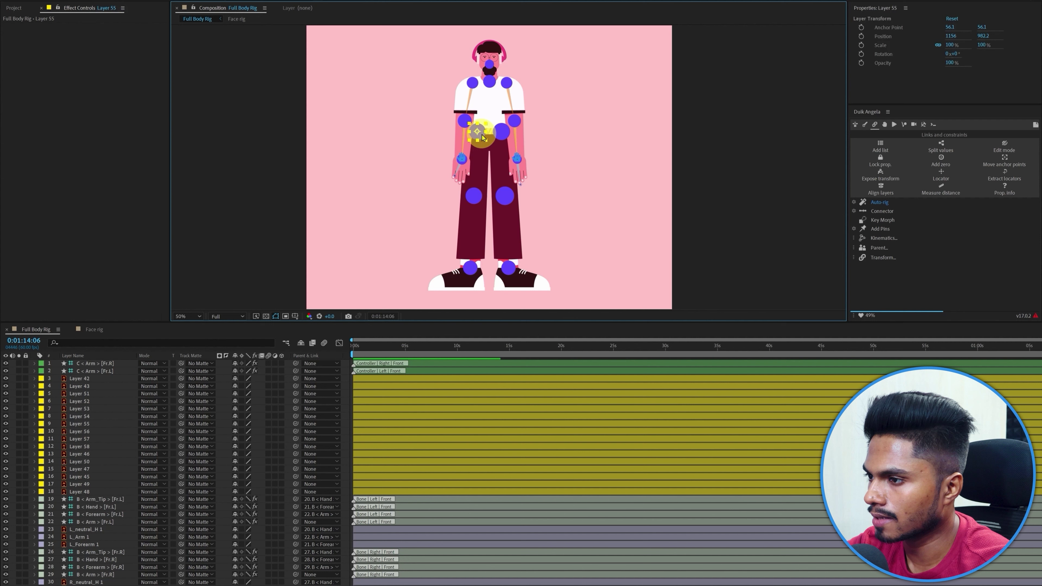
left_click(474, 196, "shift")
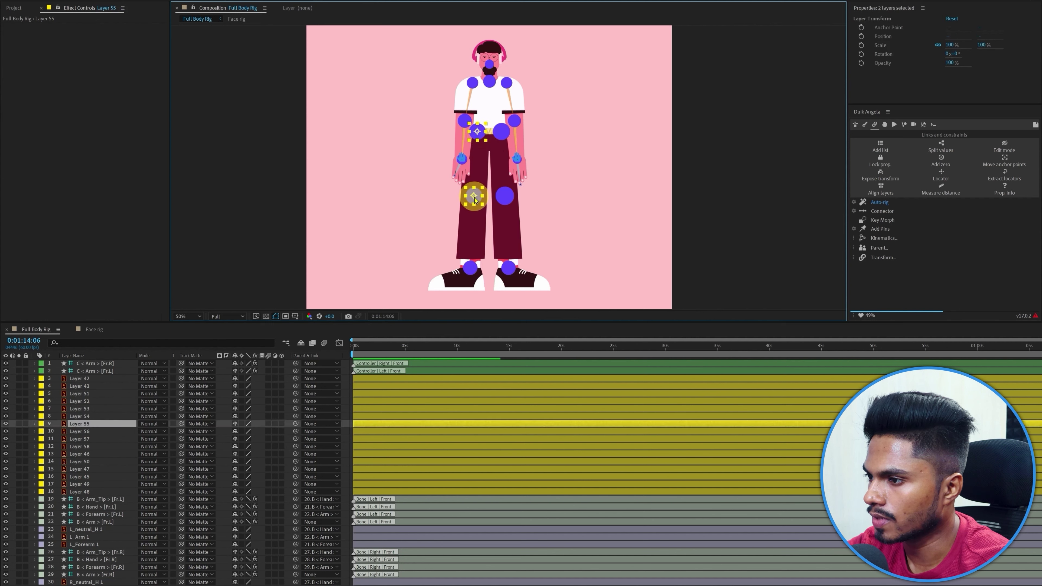
left_click(473, 270, "shift")
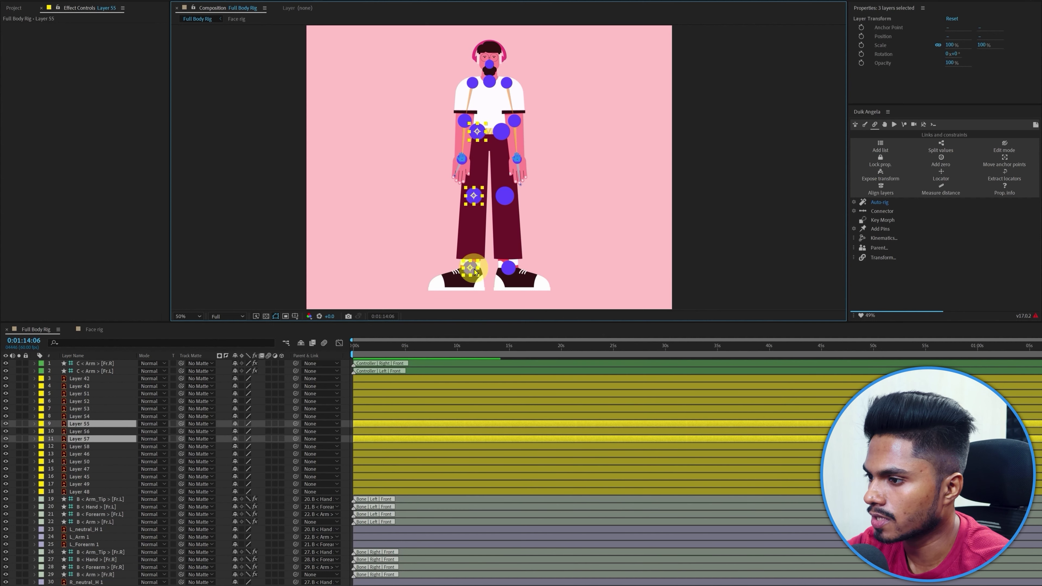
left_click(864, 124)
left_click(880, 199)
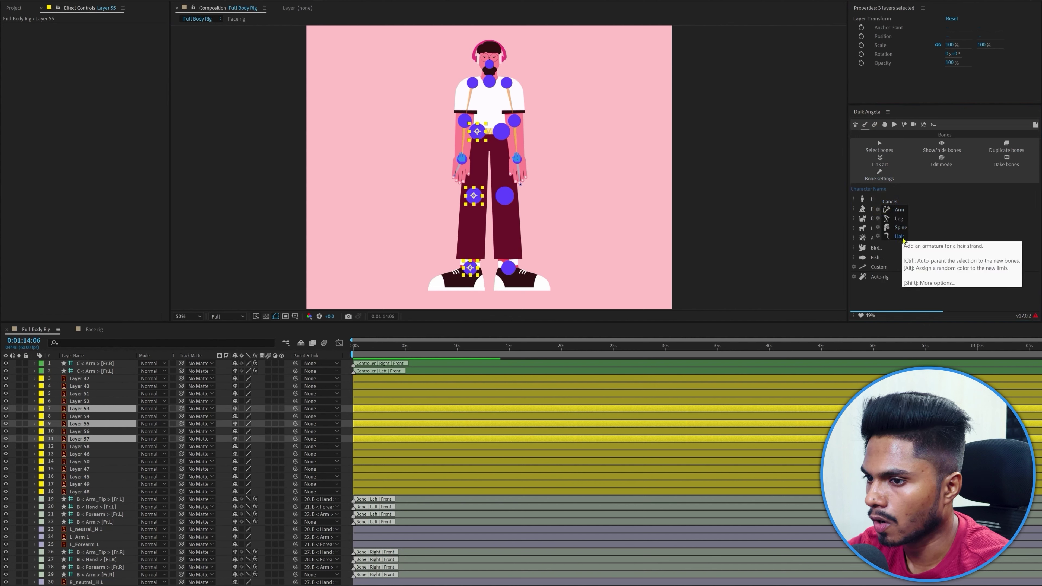
left_click(899, 220)
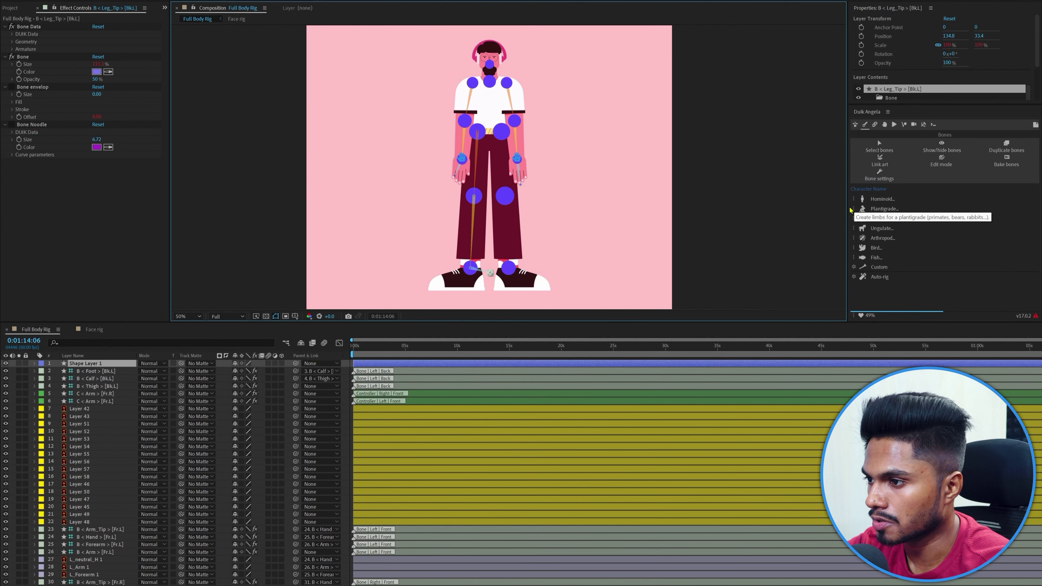
Zoom in to 100% on the shoes and place the Leg_Tip at the left shoe's toe.
key("slash")
left_click_drag(551, 202, 612, 30)
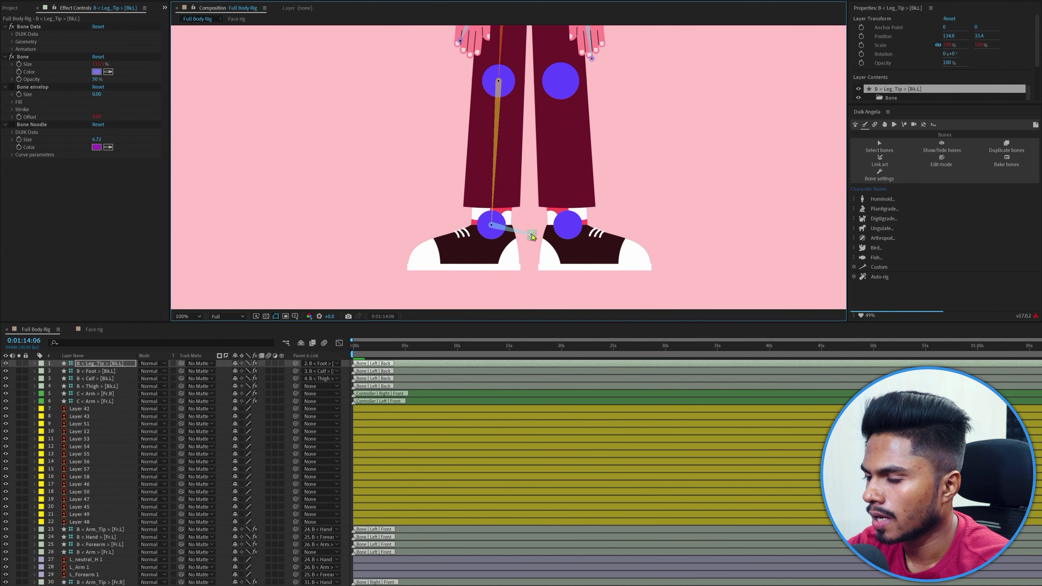
left_click_drag(531, 237, 410, 266)
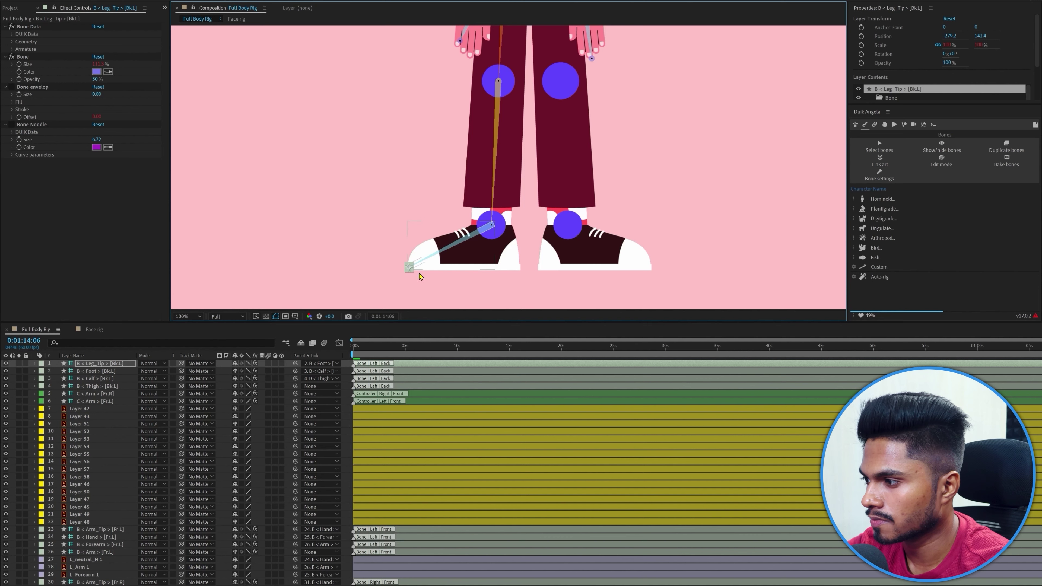
left_click(94, 386, "shift")
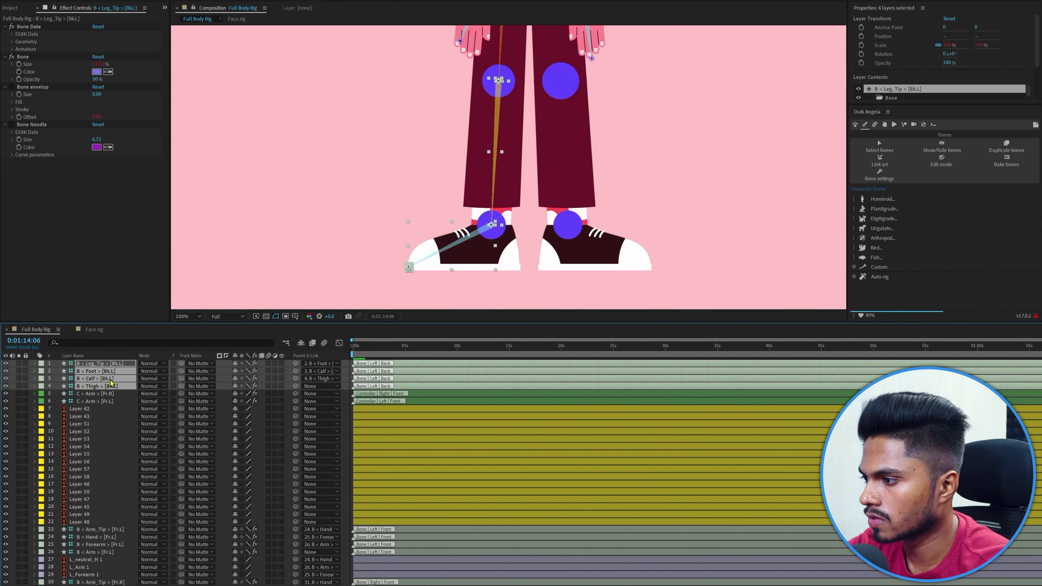
Stack the Bk.L bones above the left leg layers and parent L Calf and L Thigh to them.
left_click_drag(114, 366, 101, 579)
left_click_drag(19, 521, 19, 567)
left_click(236, 567)
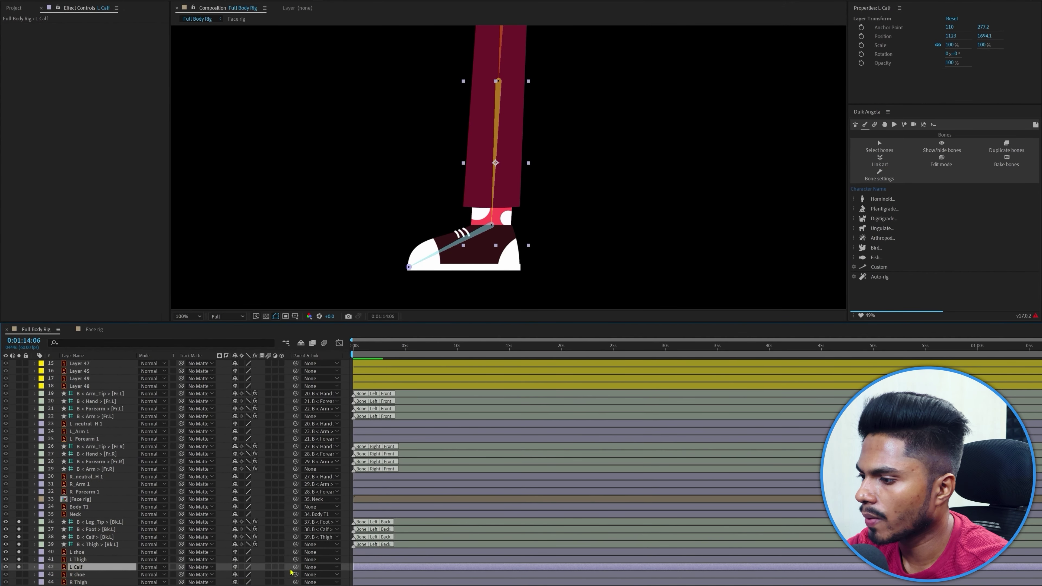
left_click_drag(294, 568, 90, 537)
left_click(78, 559)
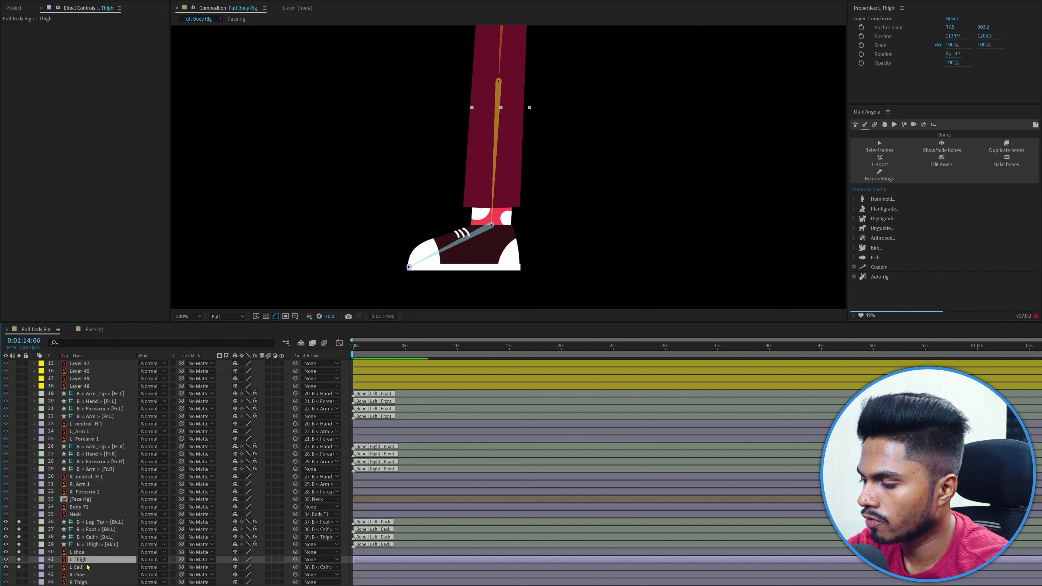
left_click_drag(296, 559, 102, 544)
left_click(81, 551)
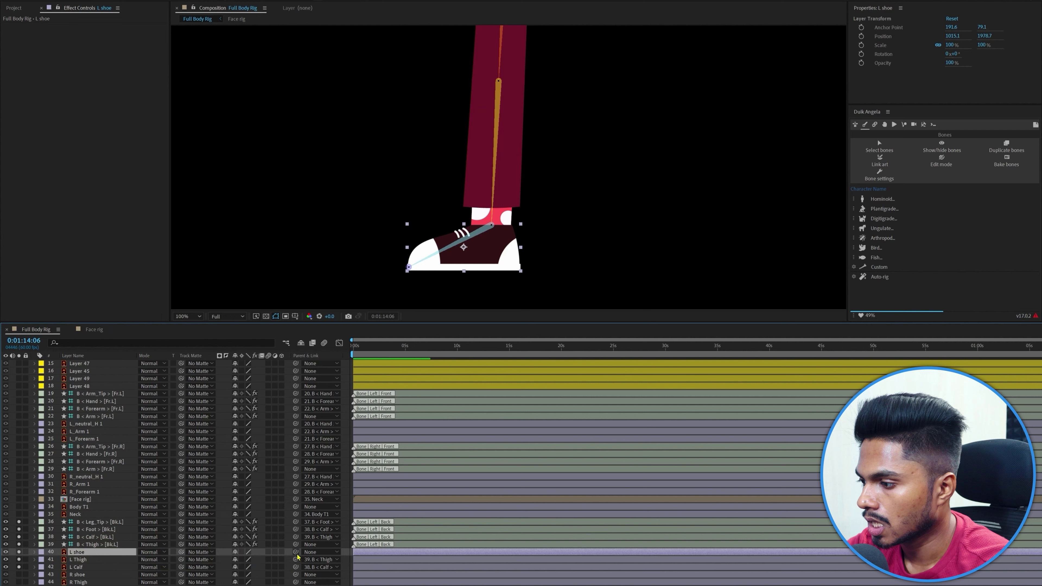
Parent L shoe to the Foot bone and select the four left-leg bones.
left_click_drag(295, 551, 107, 529)
left_click_drag(19, 567, 19, 522)
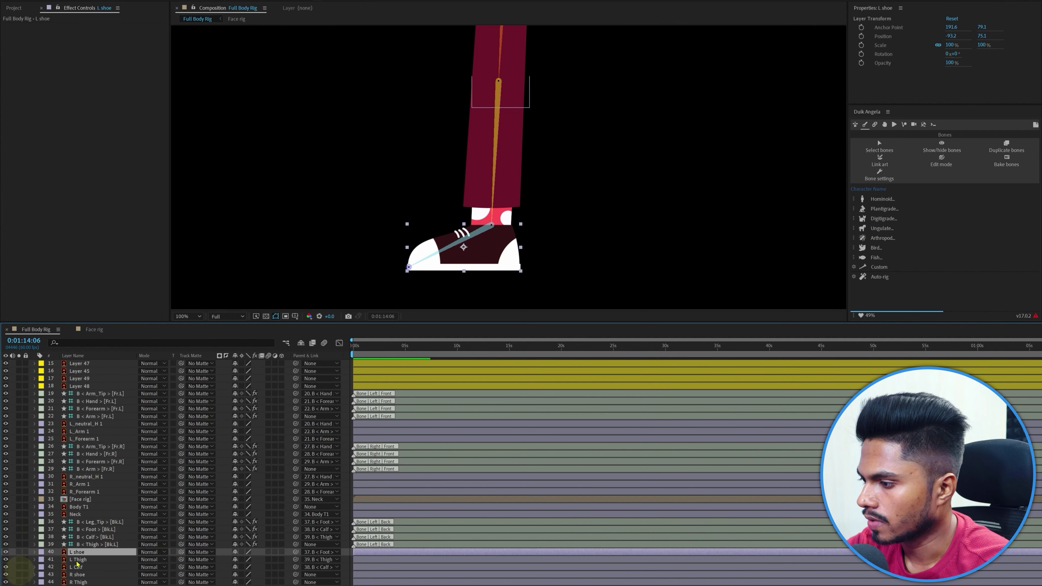
left_click(107, 522)
left_click(104, 544, "shift")
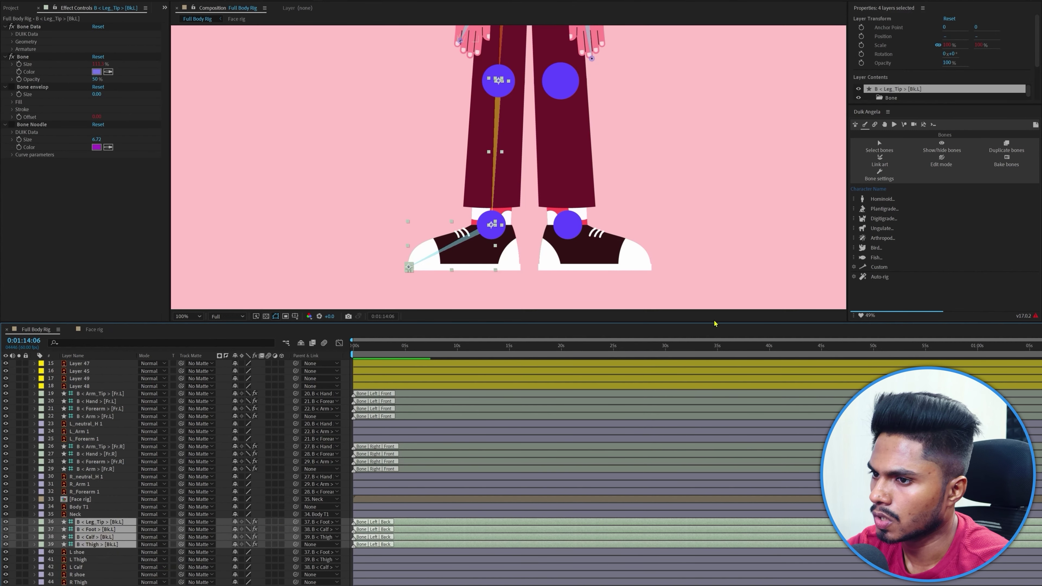
left_click(875, 124)
Auto-rig the leg bones, then test-bend each leg by its foot controller and undo both poses.
left_click(882, 201)
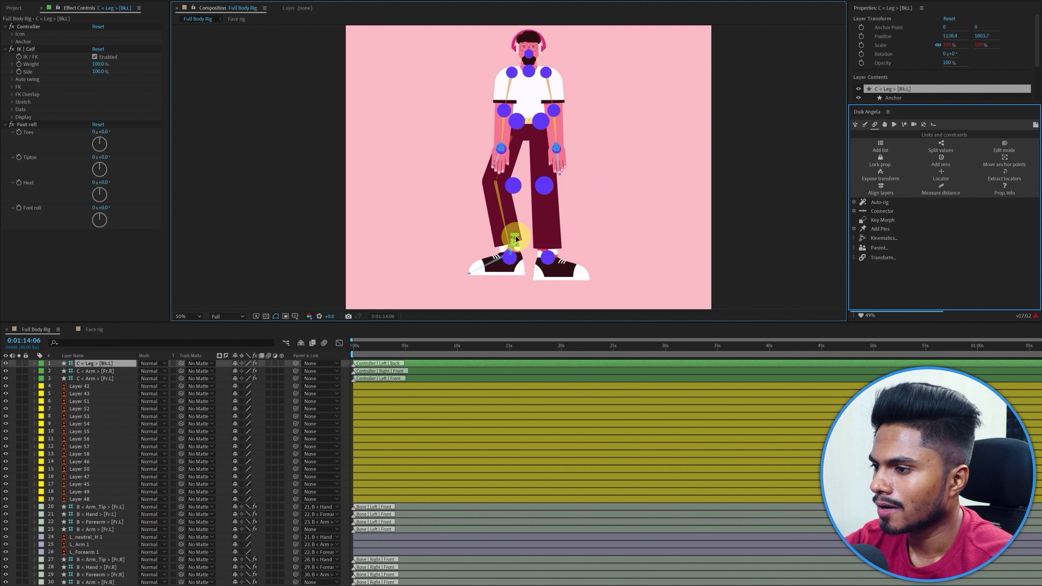
mouse_move(509, 236)
left_mouse_down()
mouse_move(514, 215)
mouse_move(496, 224)
mouse_move(522, 225)
left_mouse_up()
key("ctrl+z")
mouse_move(547, 257)
left_mouse_down()
mouse_move(545, 238)
mouse_move(566, 229)
mouse_move(549, 233)
mouse_move(548, 255)
left_mouse_up()
key("ctrl+z")
scroll(152, 476, "up", 10)
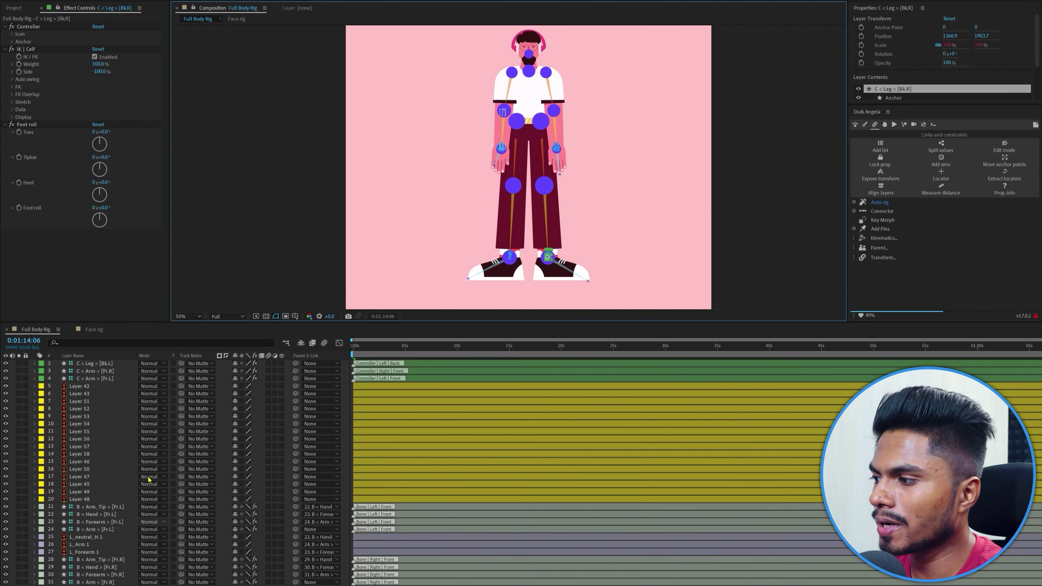
Delete the 16 leftover numbered layers, Layer 42 through Layer 48.
left_click(81, 393)
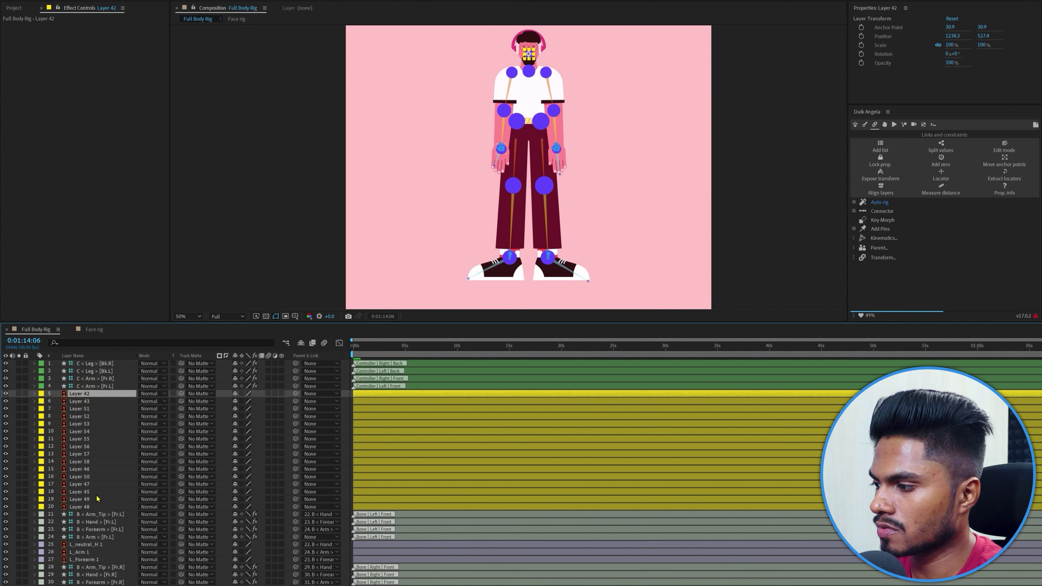
left_click(81, 508, "shift")
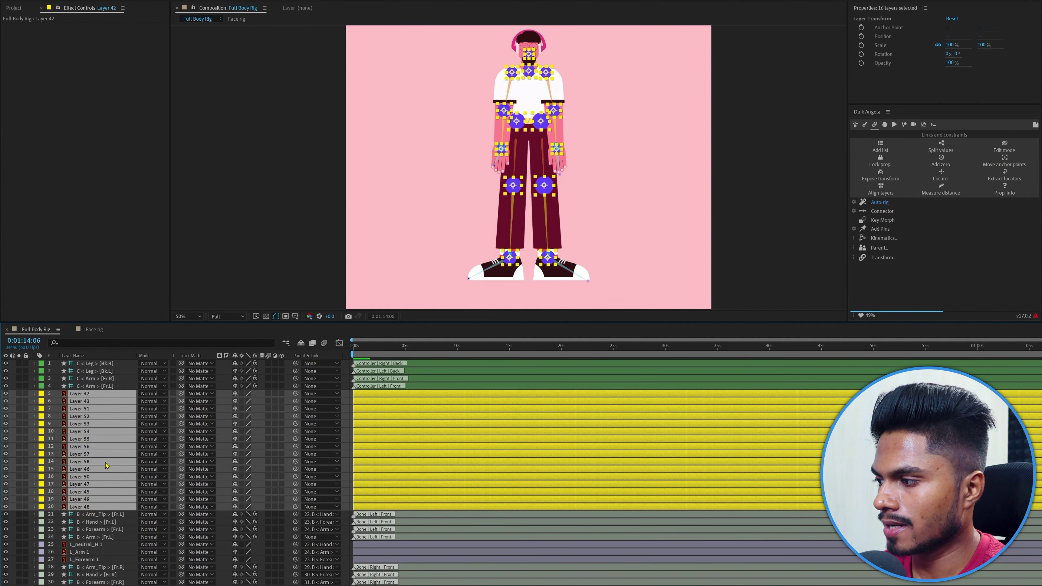
key("Delete")
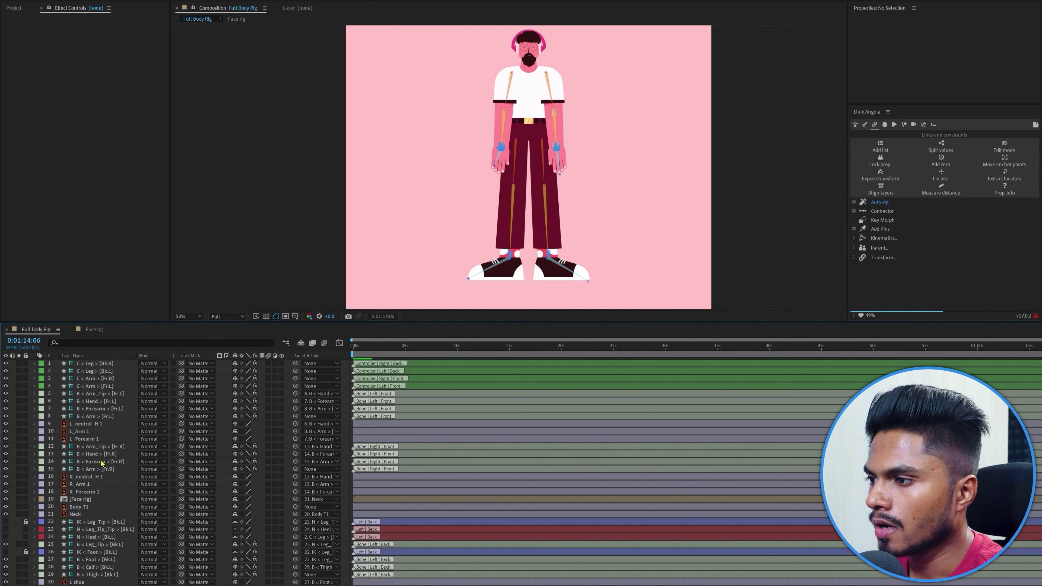
Add Duik rotation controllers for both front upper-arm bones and both back thigh bones.
left_click(97, 417)
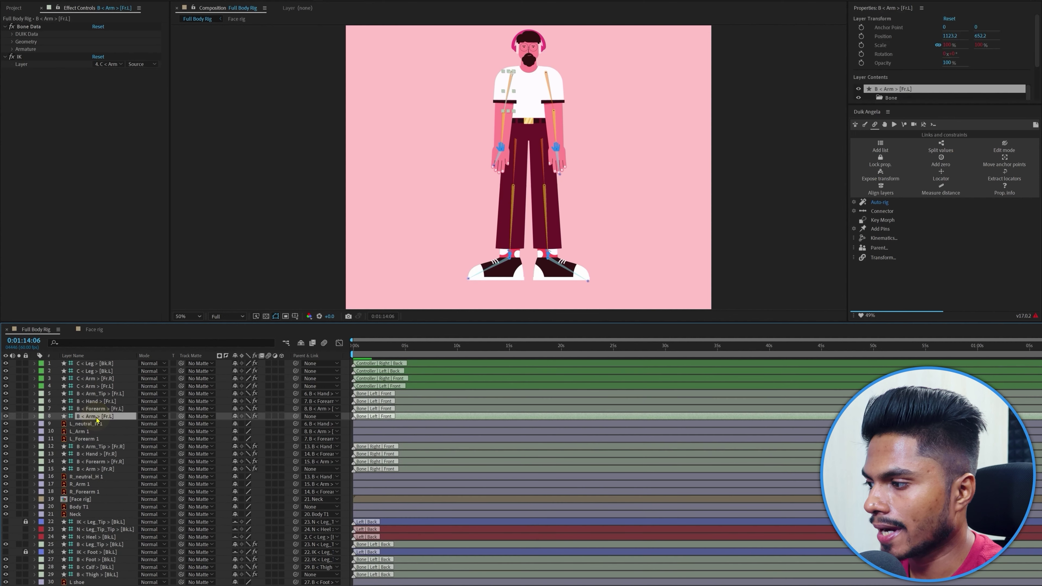
left_click(95, 469, "ctrl")
left_click(119, 574, "ctrl")
scroll(124, 581, "down", 4)
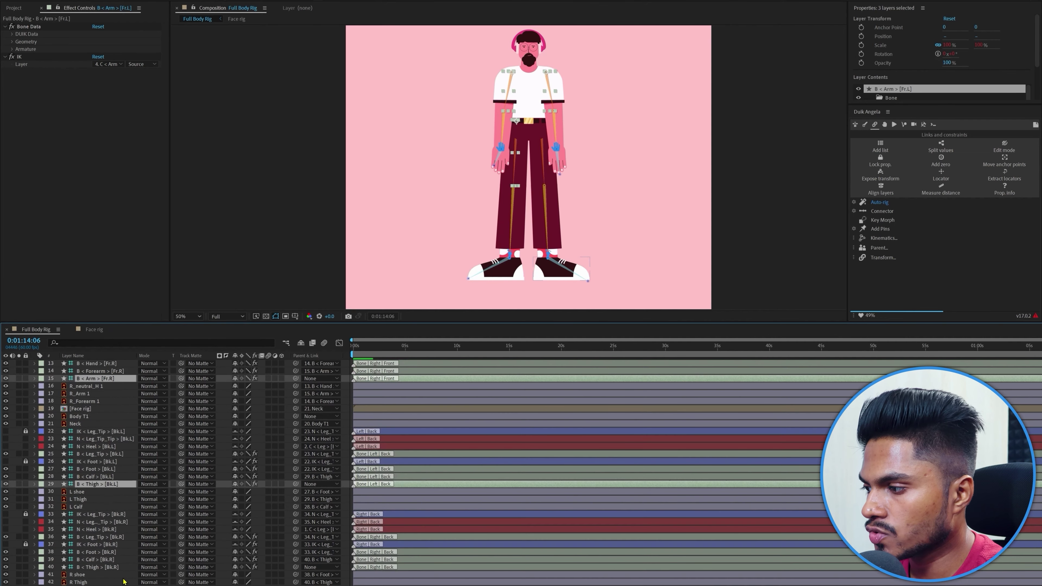
left_click(97, 568, "ctrl")
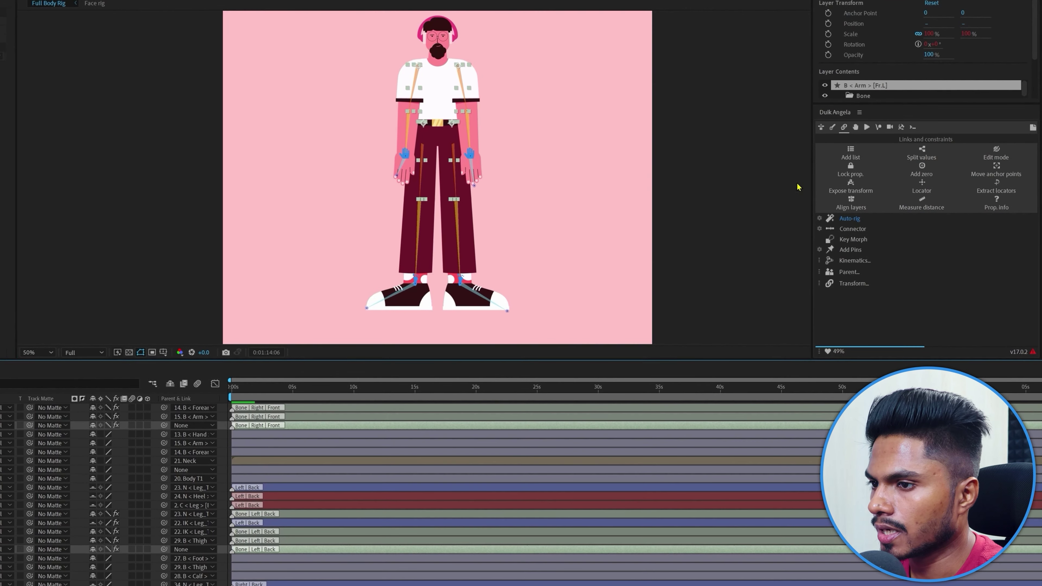
left_click(855, 127)
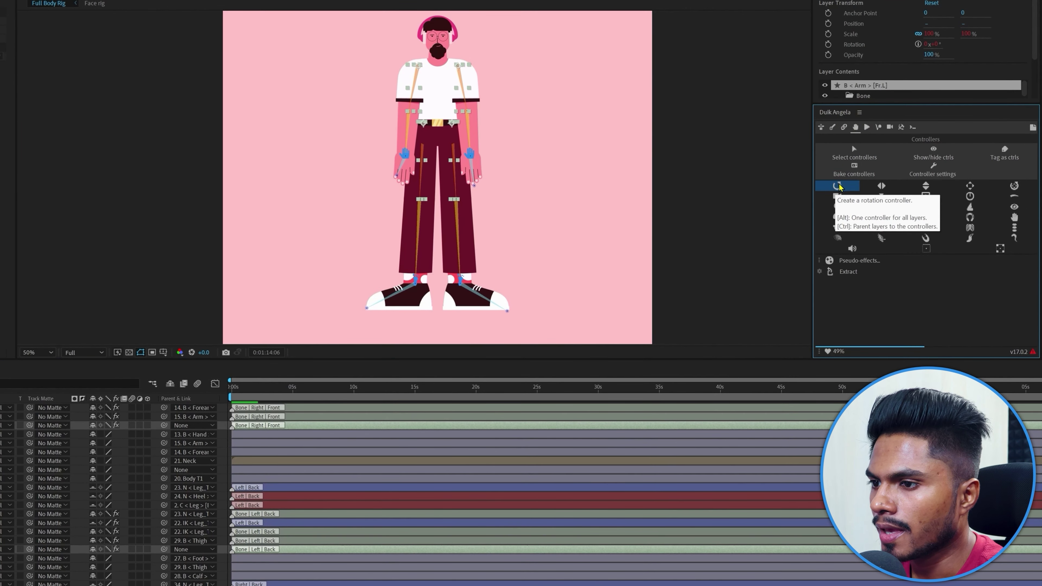
left_click(837, 186)
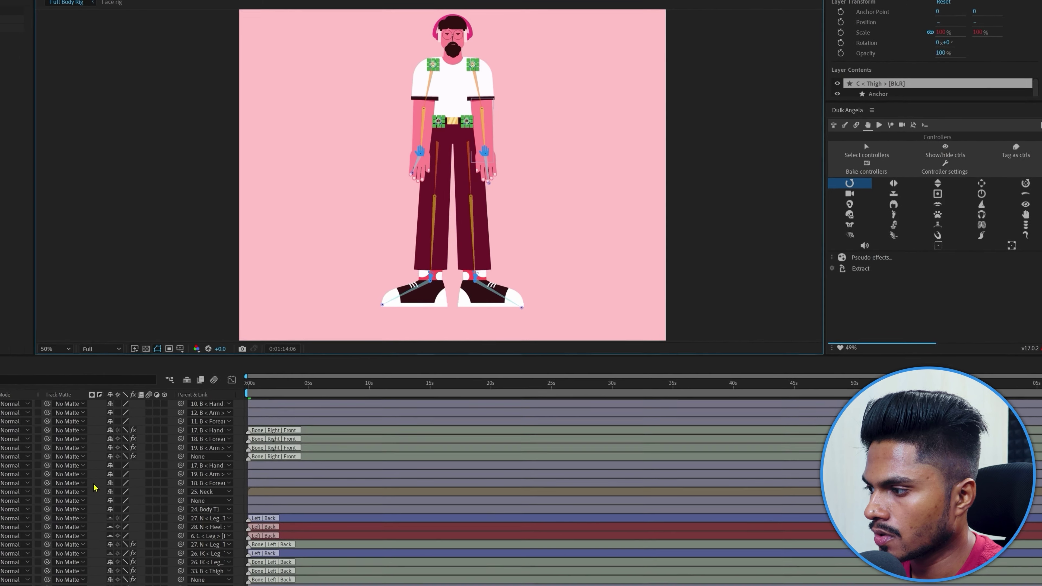
key("Return")
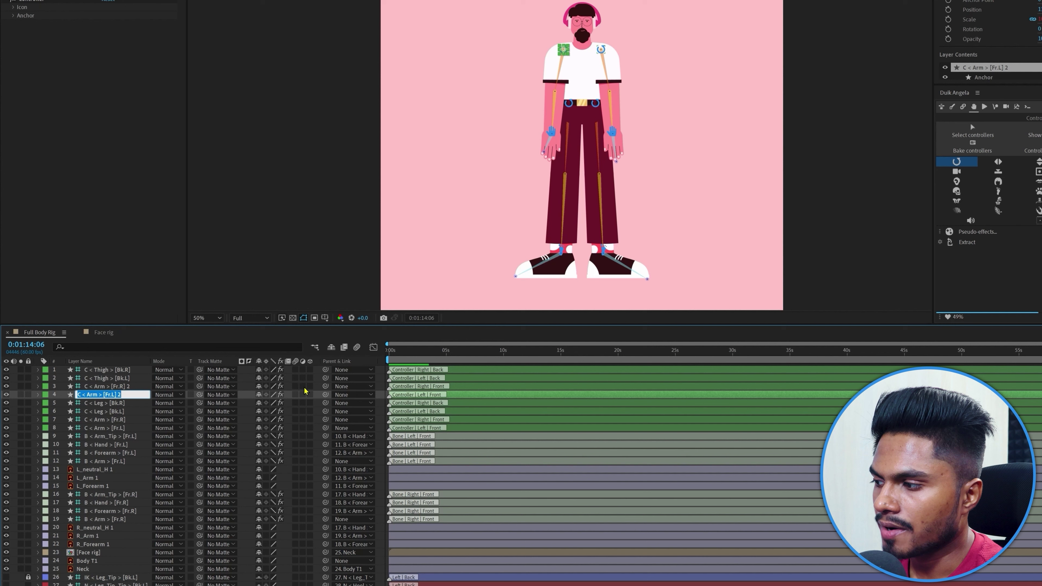
Rename the arm controllers to L Arm and R Arm.
type("L")
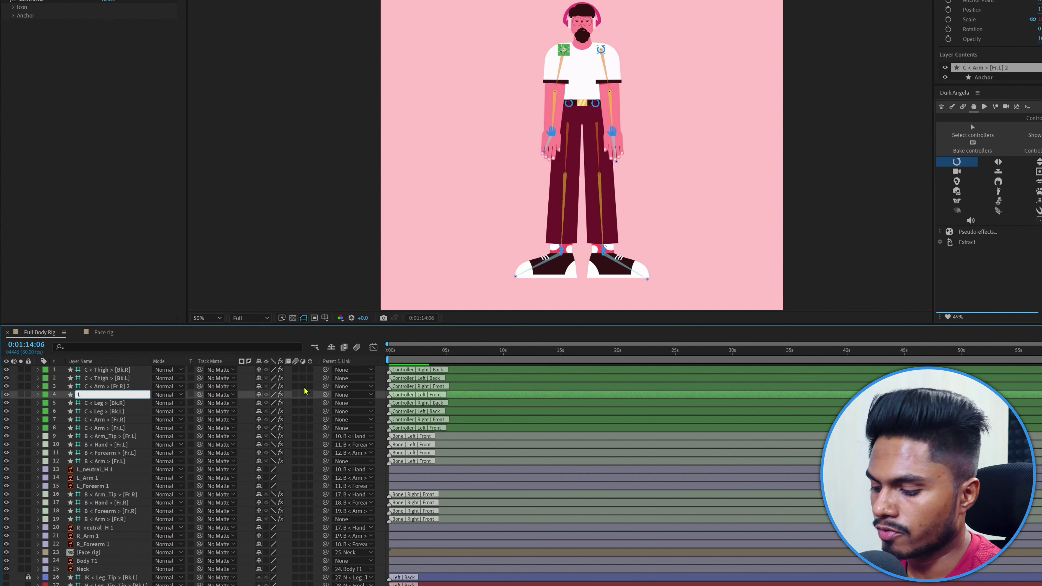
type(" Arm")
key("Return")
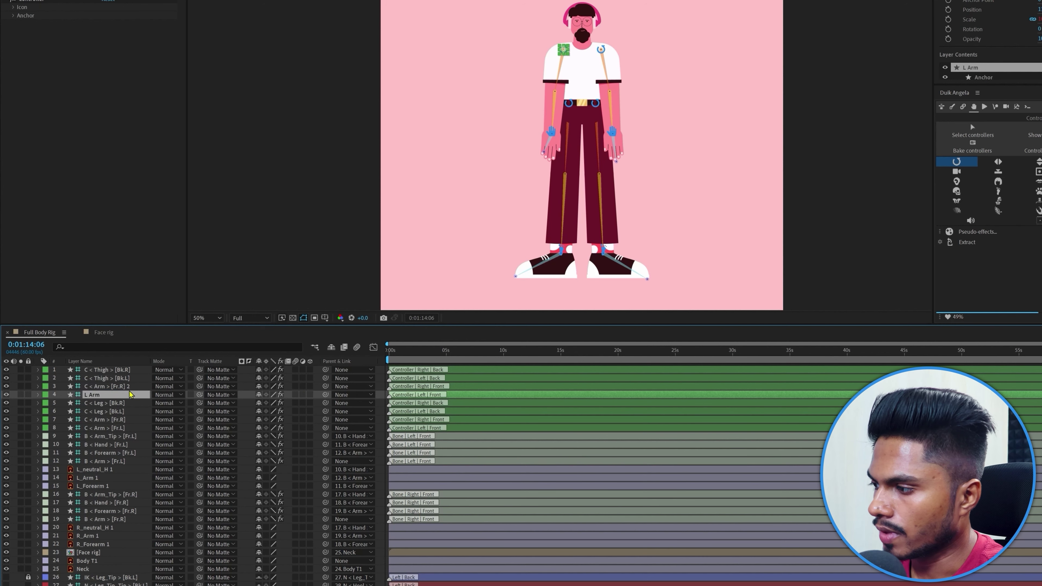
left_click(107, 387)
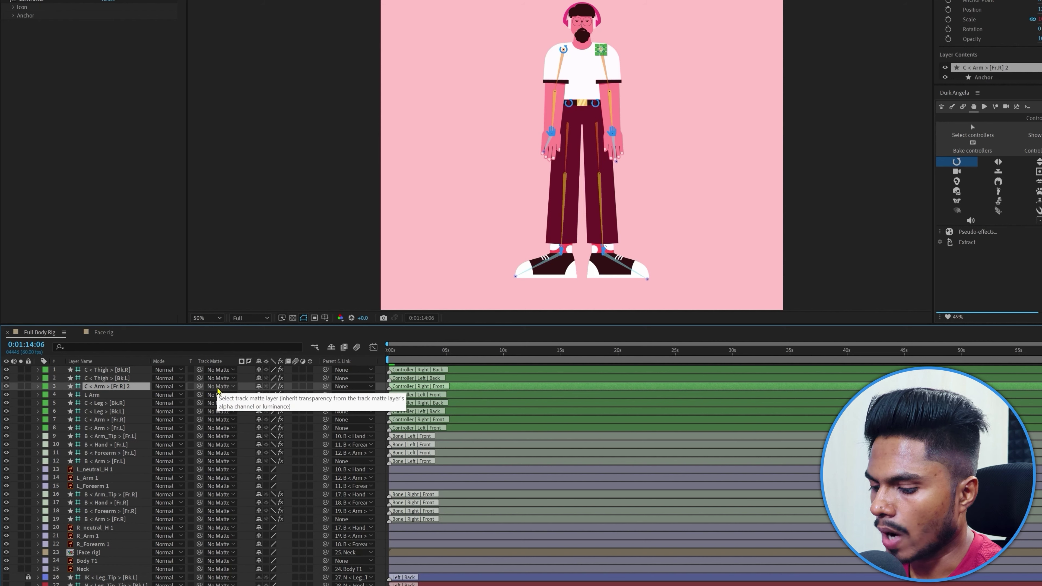
key("Return")
type("R A")
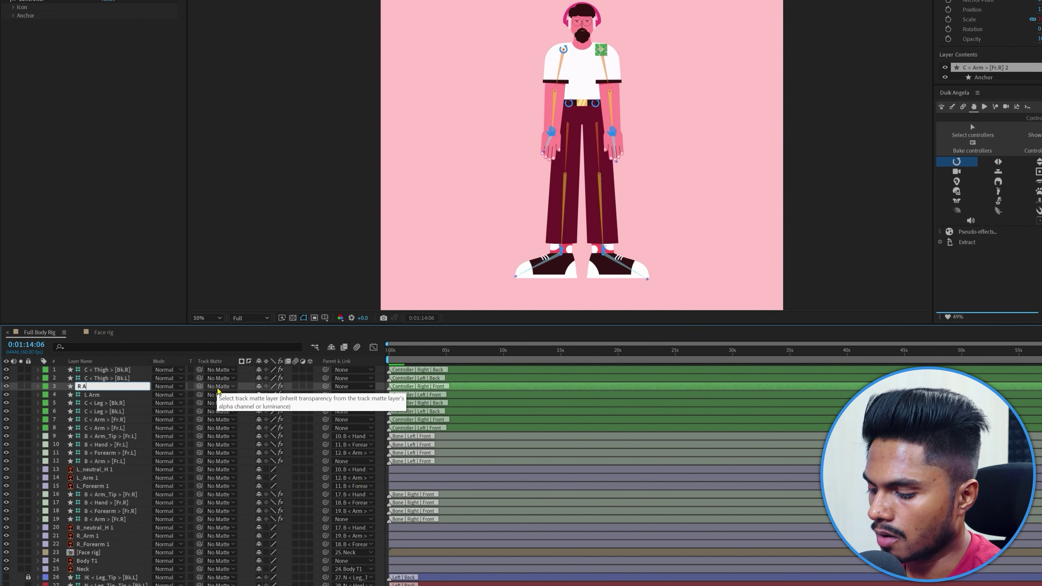
key("Return")
Rename the thigh controllers to L THigh and R Thigh.
left_click(111, 378)
key("Return")
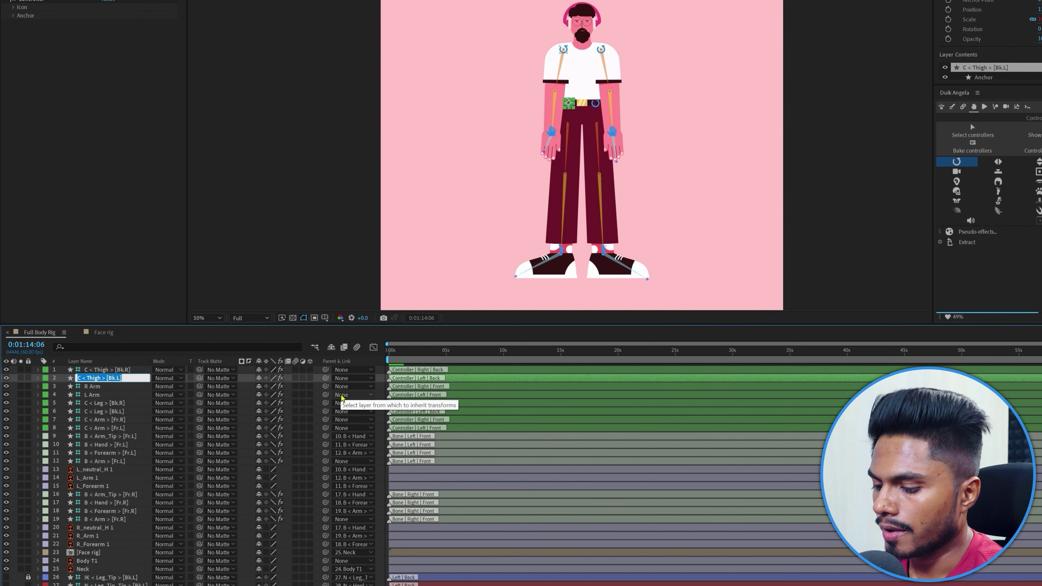
type("L THigh")
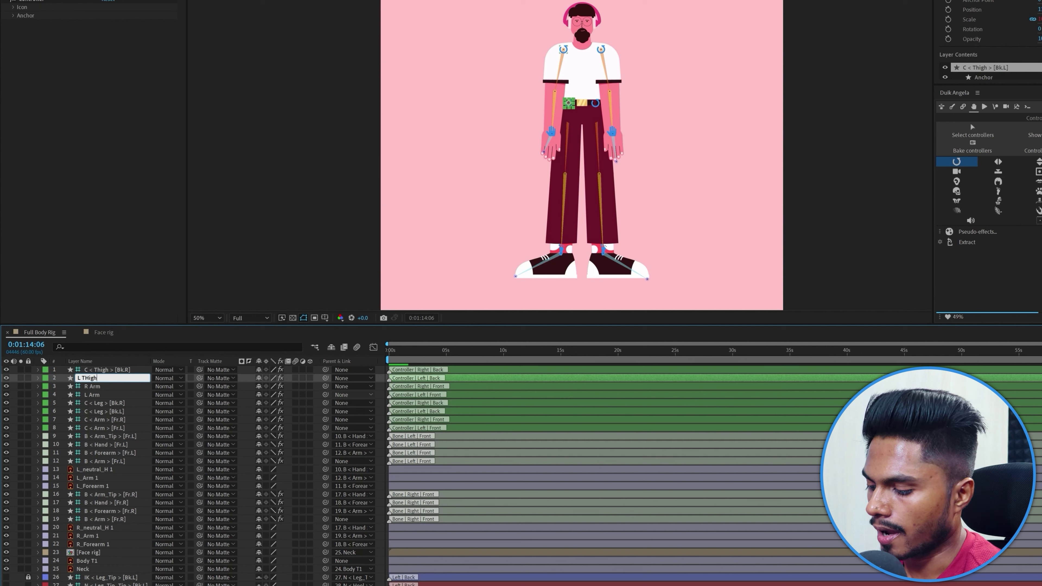
key("Return")
left_click(94, 370)
key("Return")
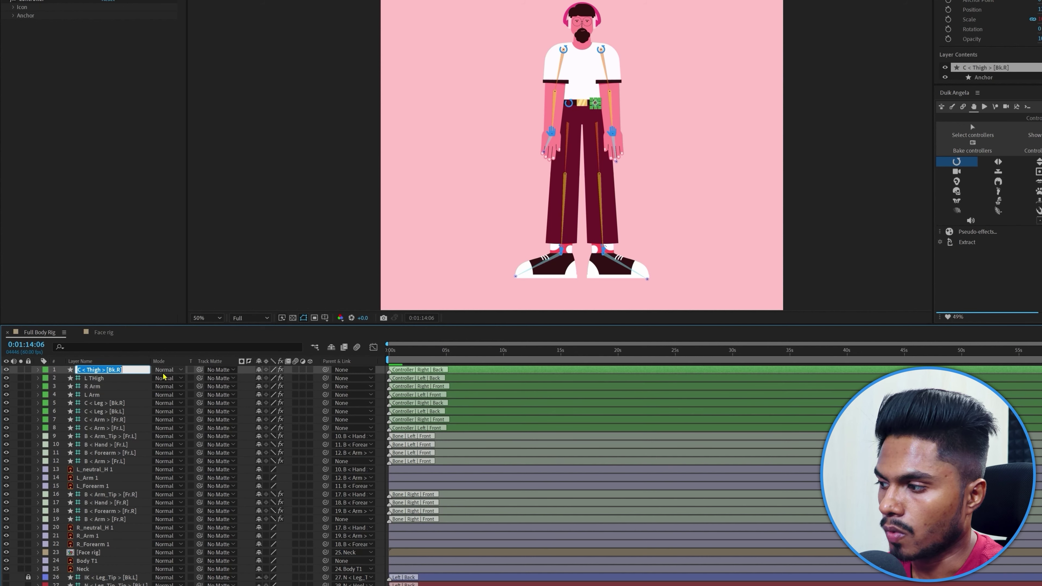
type("R Thigh")
key("Return")
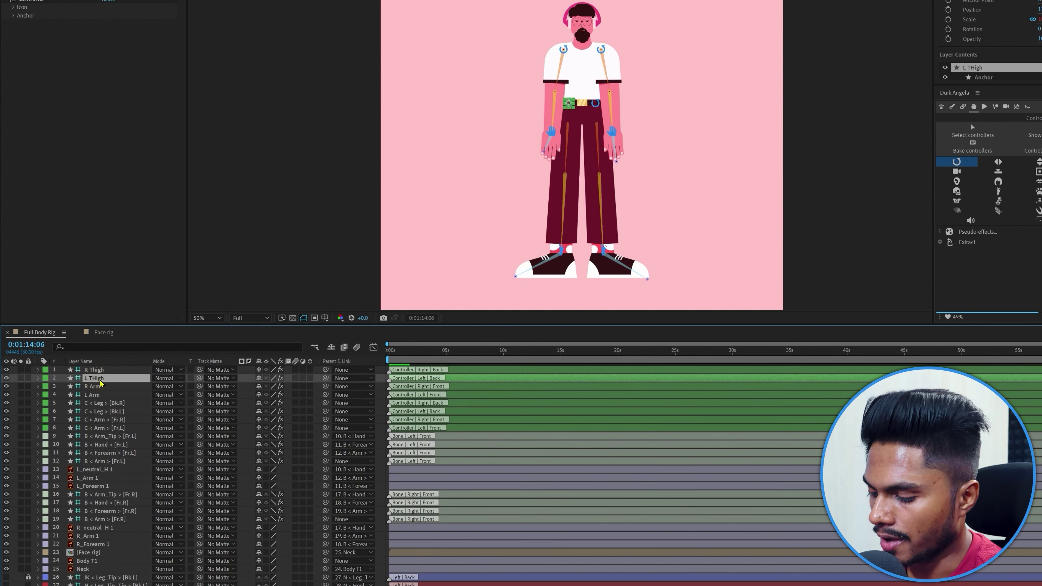
Parent all four new controllers, R Thigh to L Arm, to Body T1.
left_click(105, 411)
left_click(95, 395)
left_click(98, 369, "shift")
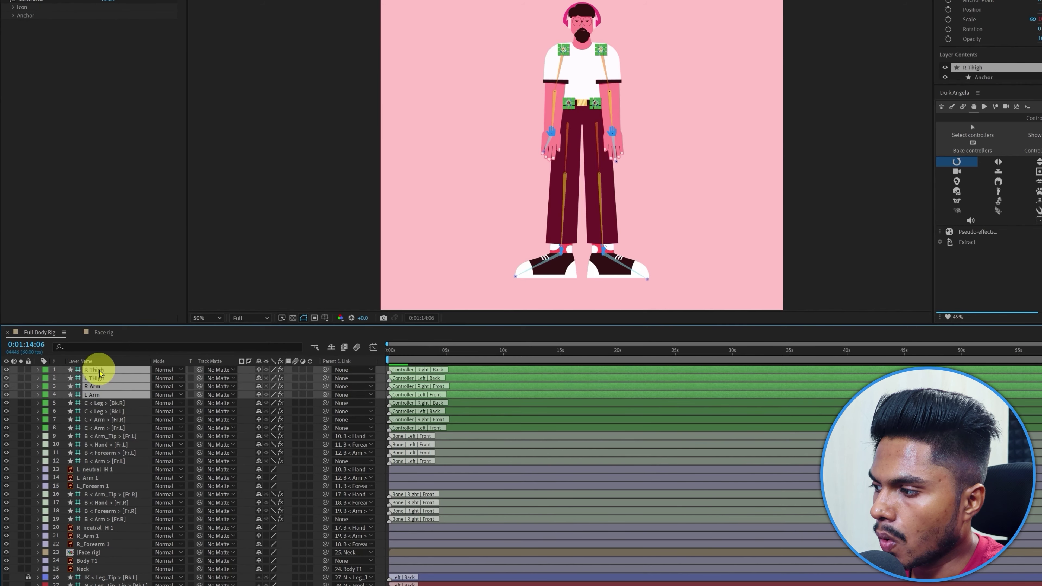
left_click_drag(312, 358, 87, 520)
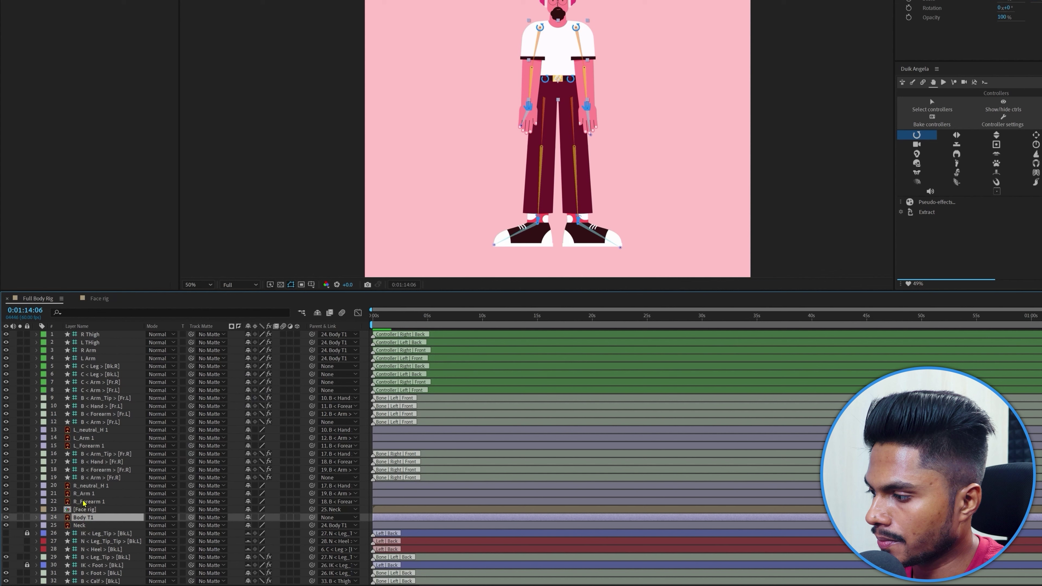
Parent the arm and thigh bones to their controllers, e.g. left back thigh to L THigh.
left_click_drag(312, 422, 90, 358)
left_click(124, 390)
left_click_drag(312, 478, 98, 351)
scroll(164, 493, "down", 5)
left_click(333, 552)
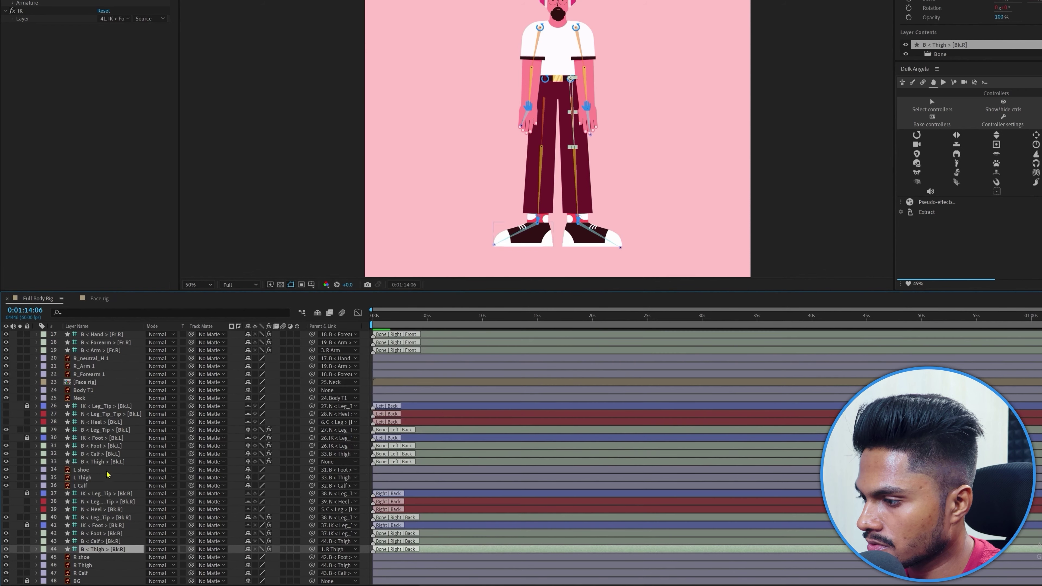
left_click(328, 462)
left_click(341, 23)
scroll(175, 398, "up", 5)
scroll(175, 398, "up", 1)
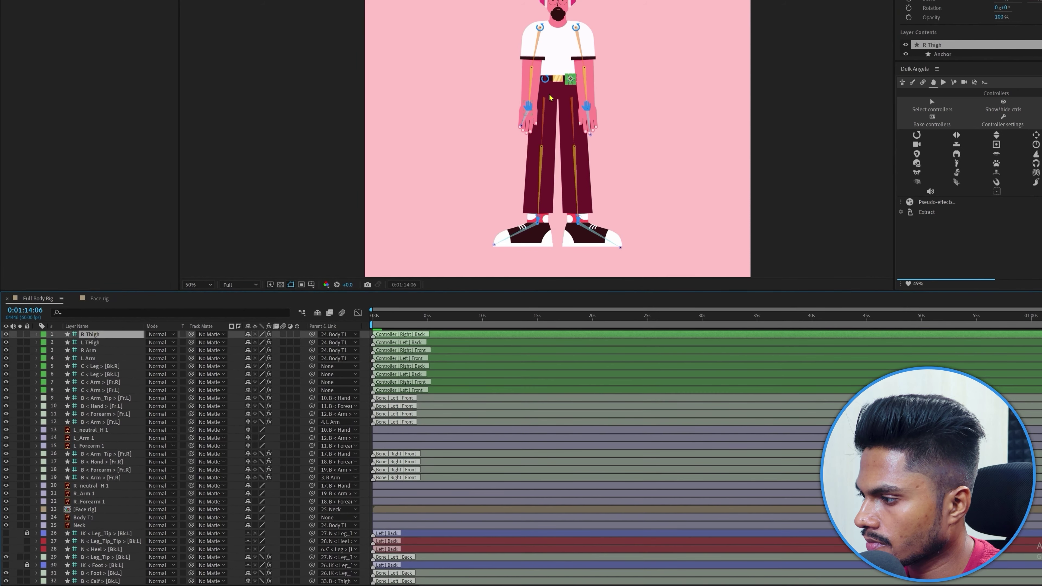
left_click(110, 357)
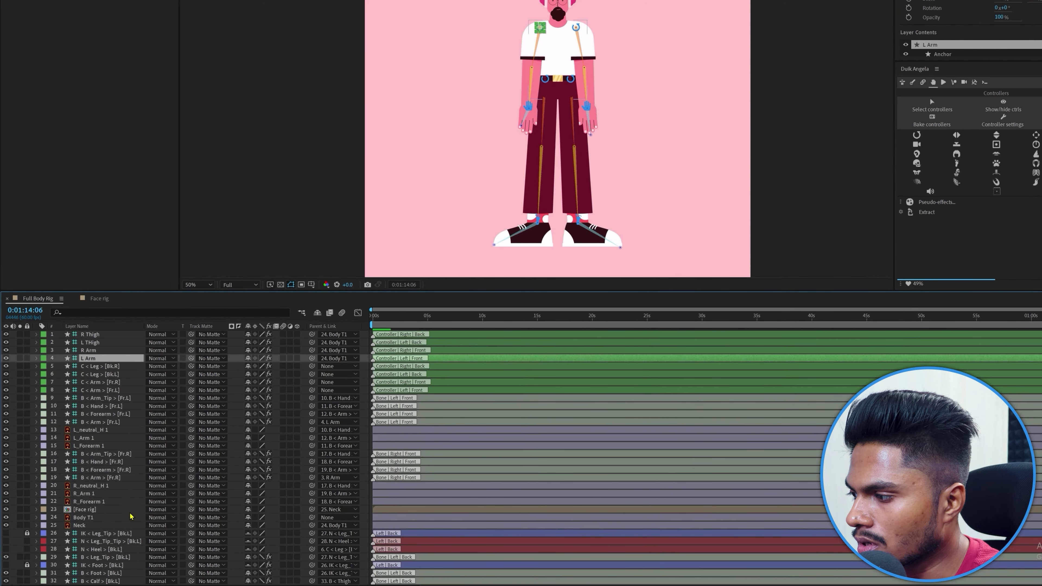
Create a rotation controller on Body T1, name it C_Body, and parent Body T1 to it.
left_click(91, 517)
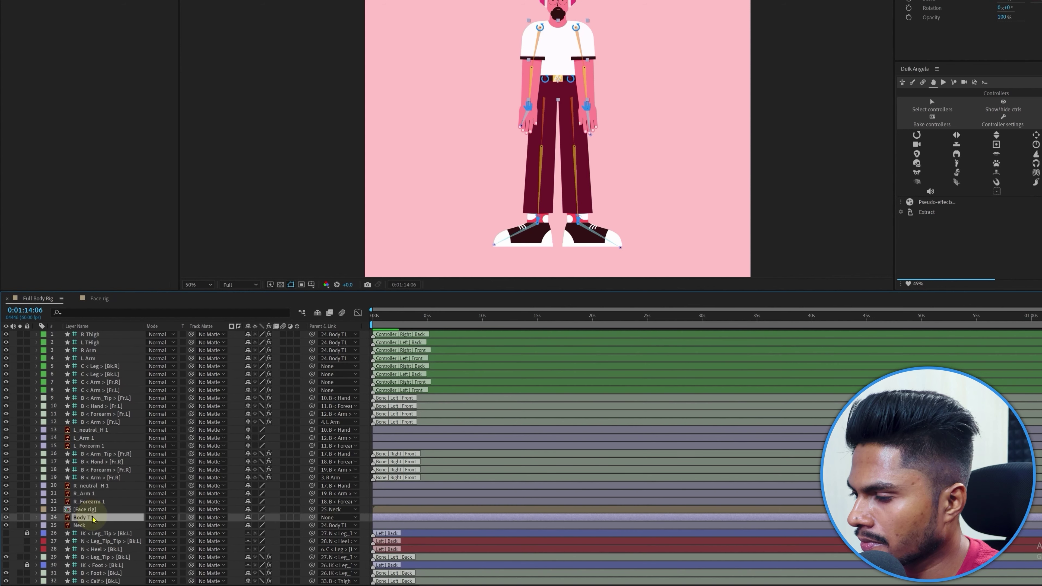
left_click(918, 136)
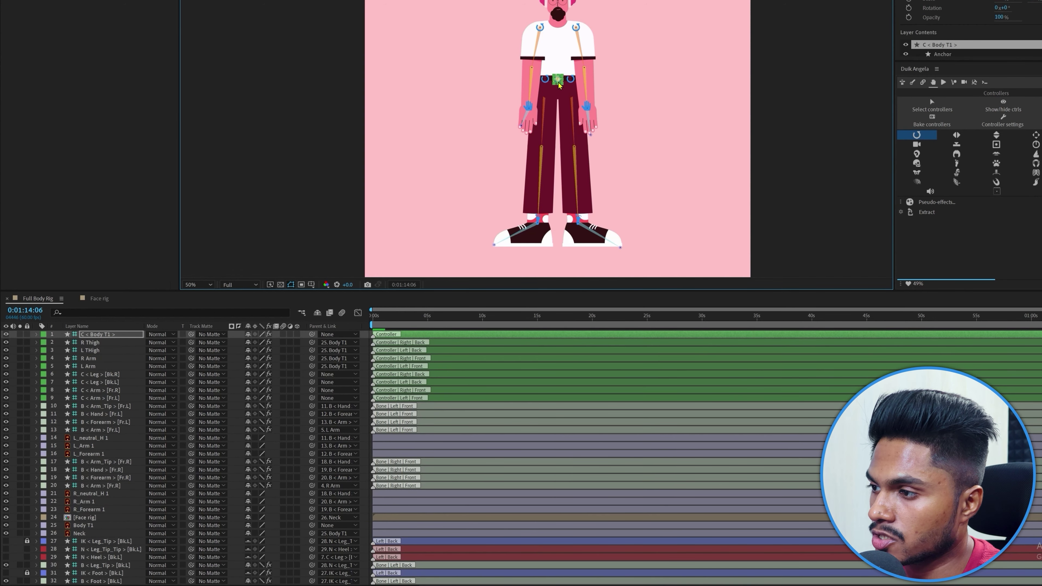
left_click(114, 335)
key("Return")
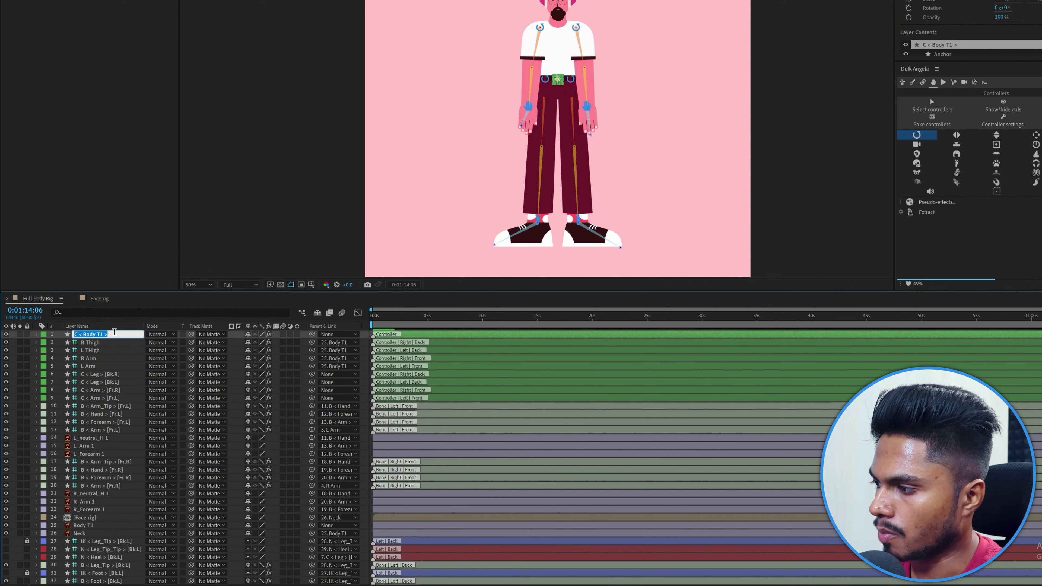
type("C_Body")
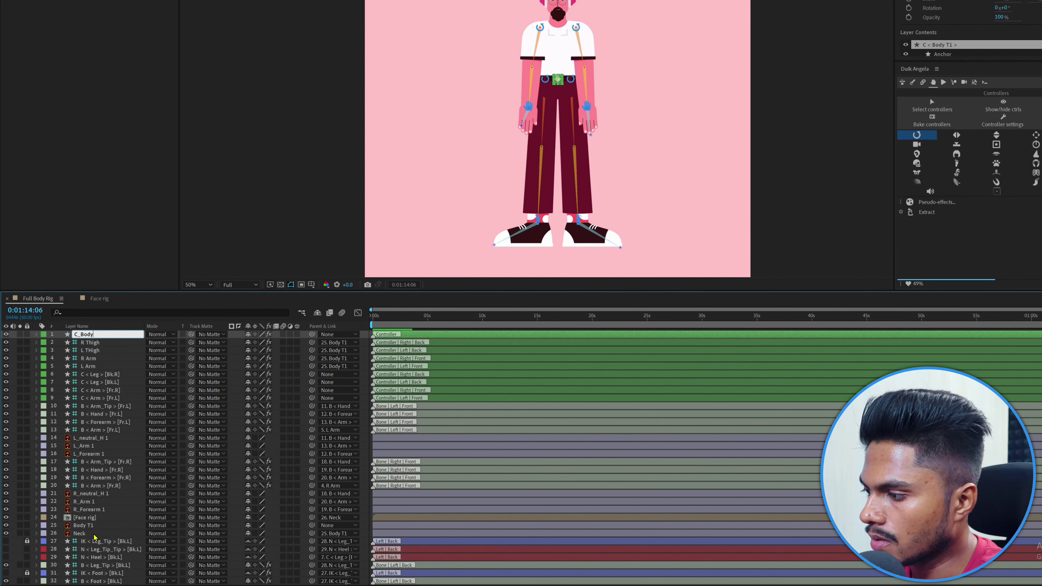
left_click(84, 525)
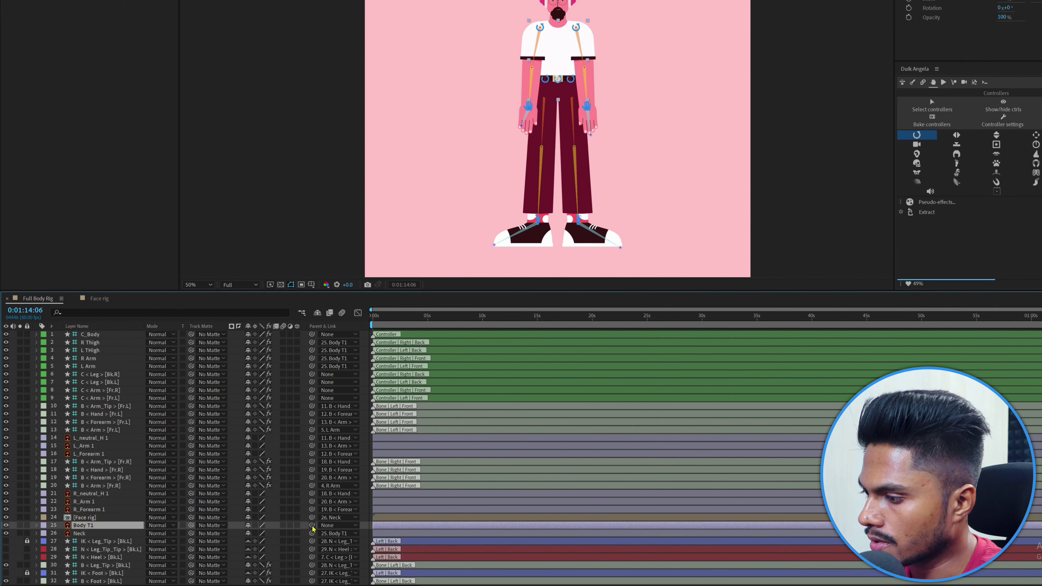
left_click_drag(312, 525, 106, 335)
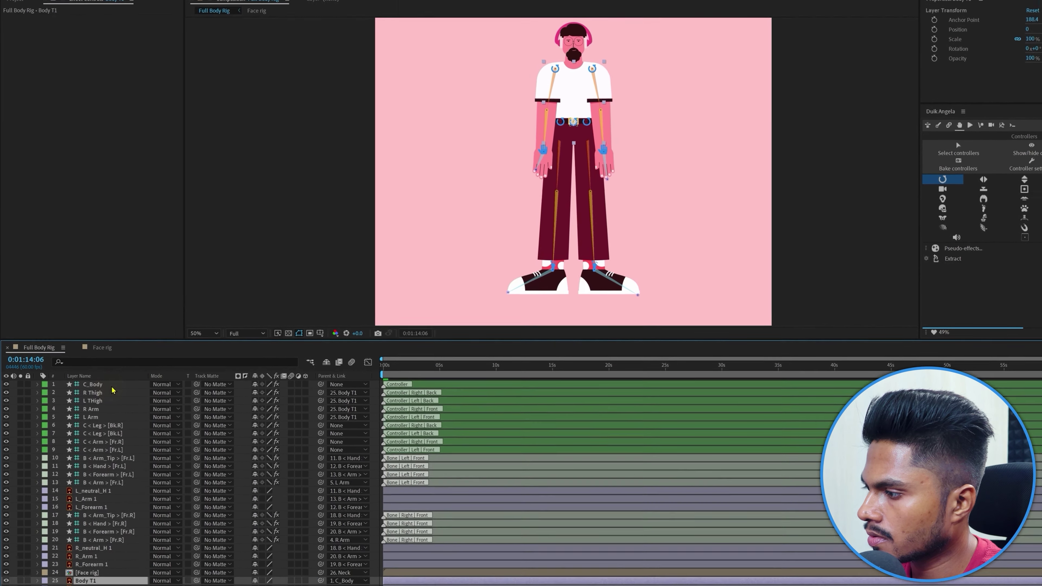
left_click(112, 386)
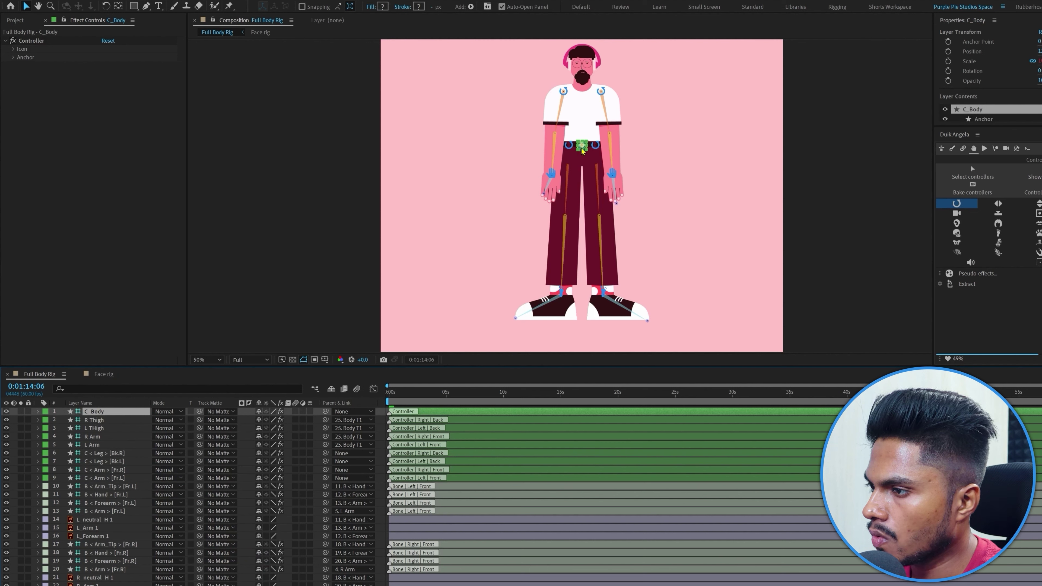
mouse_move(583, 152)
left_mouse_down()
mouse_move(579, 164)
mouse_move(570, 147)
mouse_move(571, 177)
mouse_move(571, 157)
mouse_move(593, 154)
mouse_move(587, 165)
mouse_move(587, 148)
left_mouse_up()
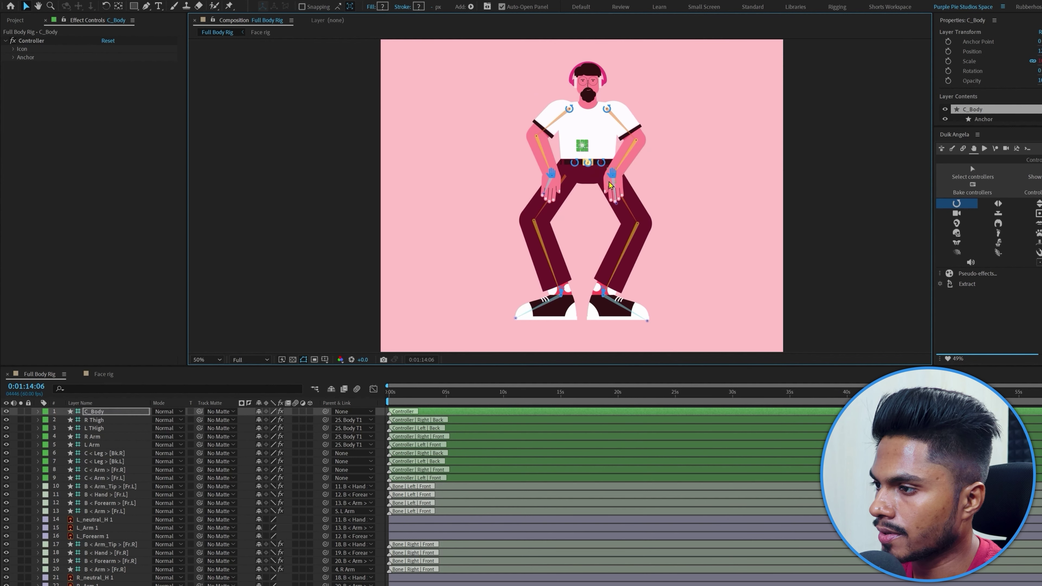
key("ctrl+z")
left_click(602, 95)
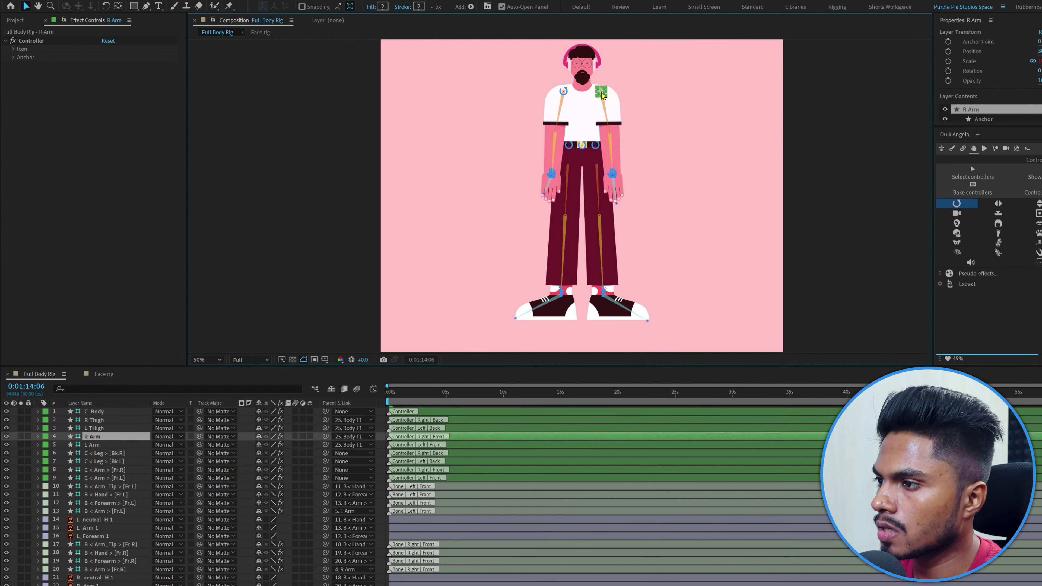
left_click_drag(601, 95, 550, 90)
key("ctrl+z")
left_click(557, 94)
key("ctrl+z")
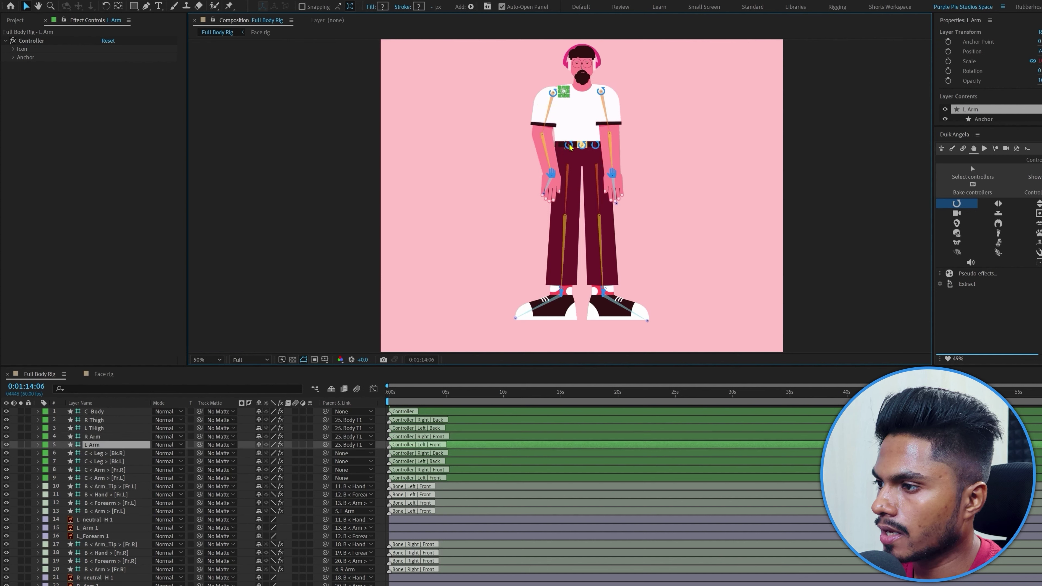
left_click(570, 146)
left_click_drag(570, 147, 554, 154)
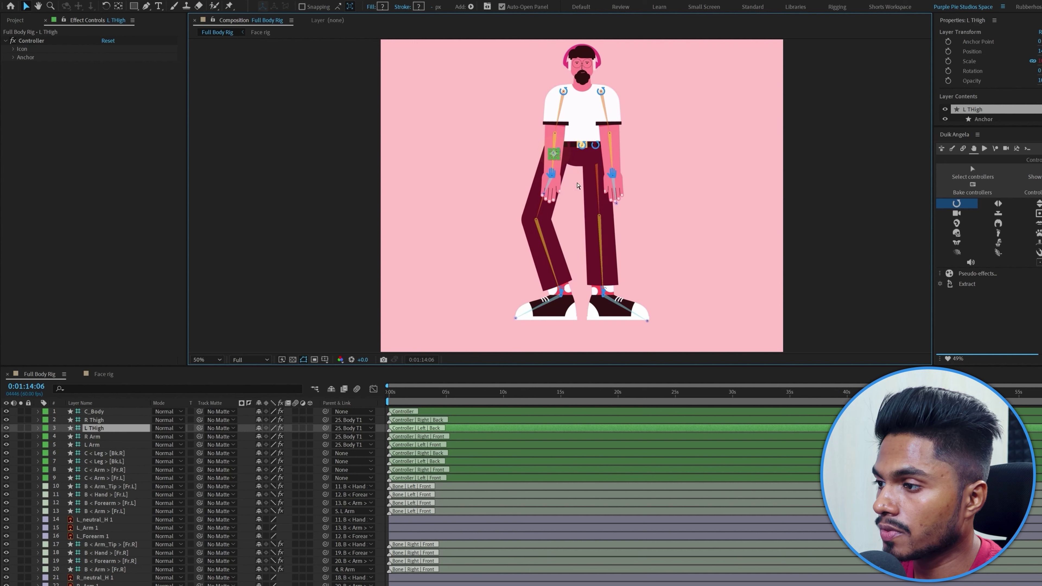
key("ctrl+z")
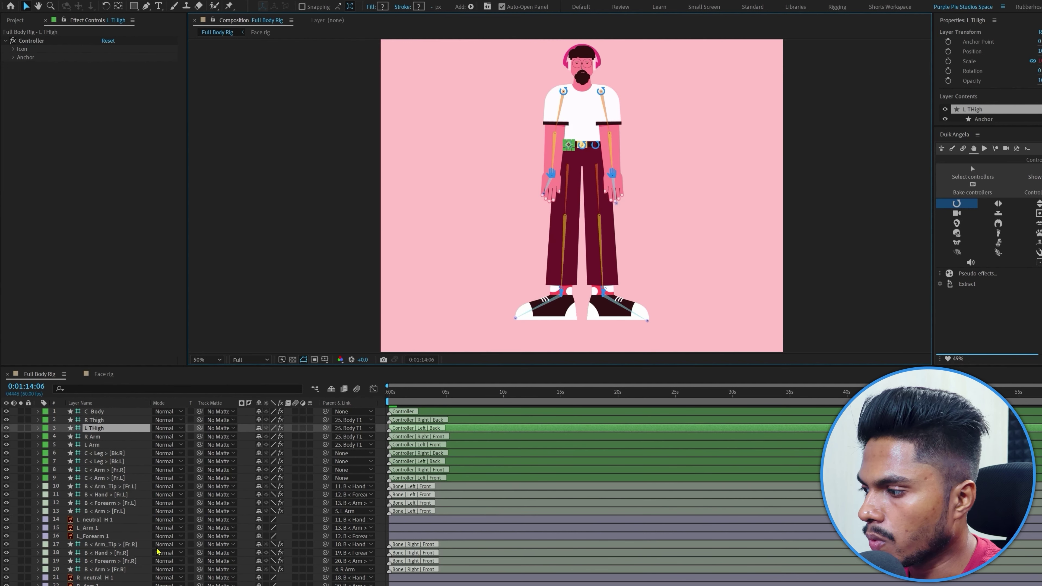
scroll(156, 581, "down", 5)
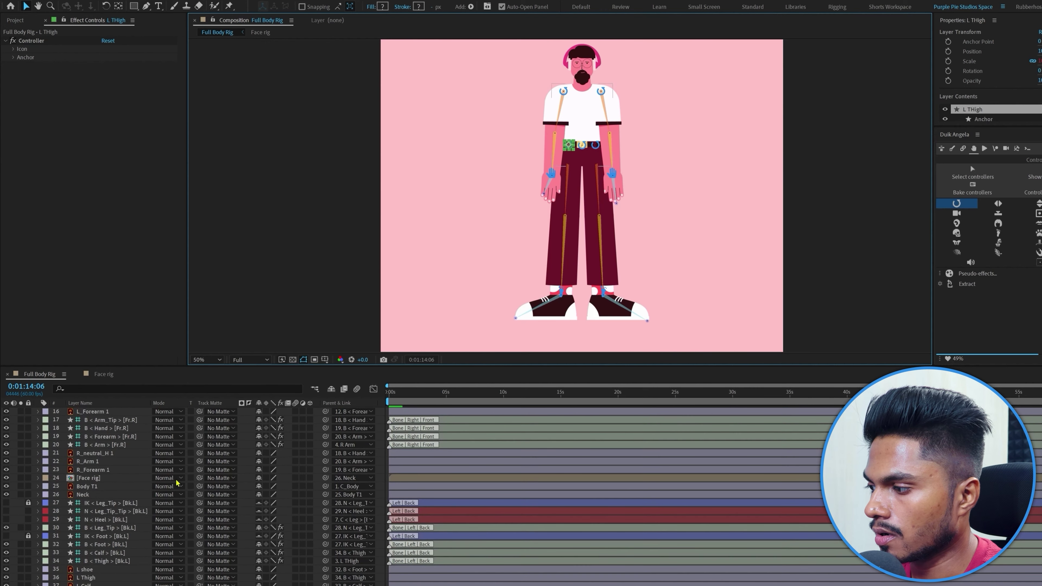
scroll(149, 494, "up", 3)
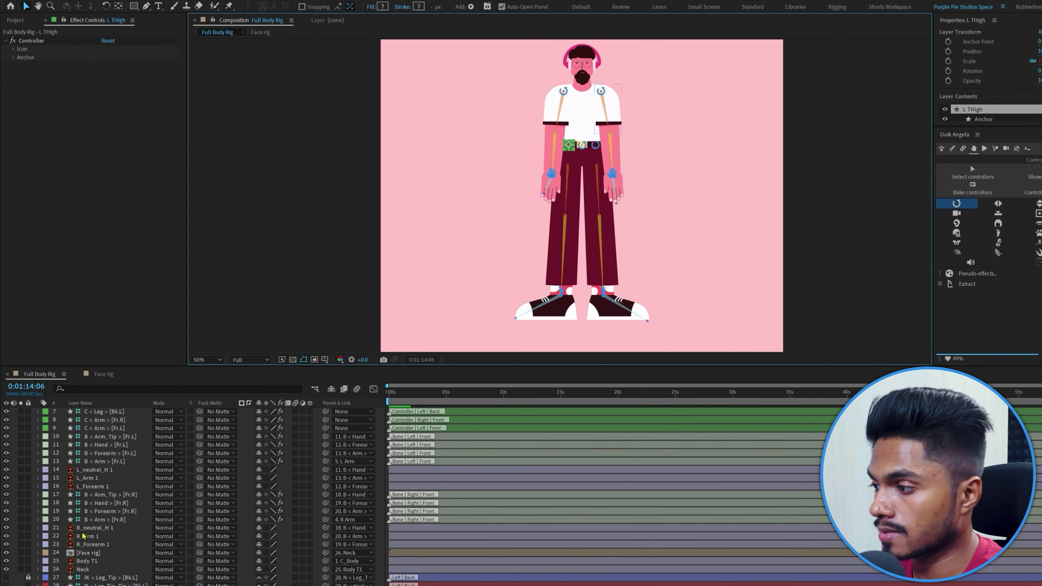
Create a rotation controller for the Neck layer and rename it 'C < Neck'.
scroll(82, 536, "up", 2)
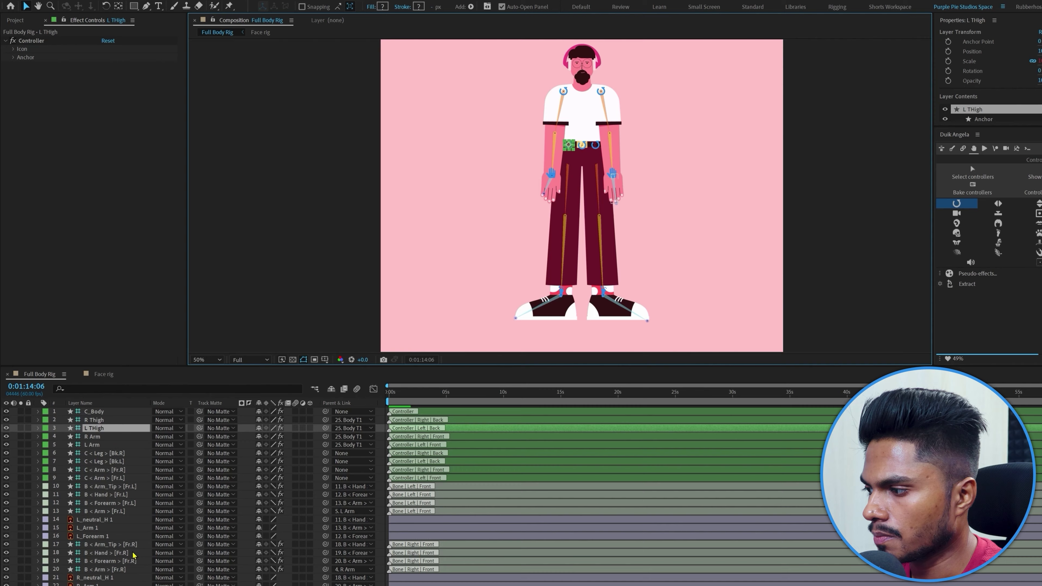
scroll(133, 555, "down", 5)
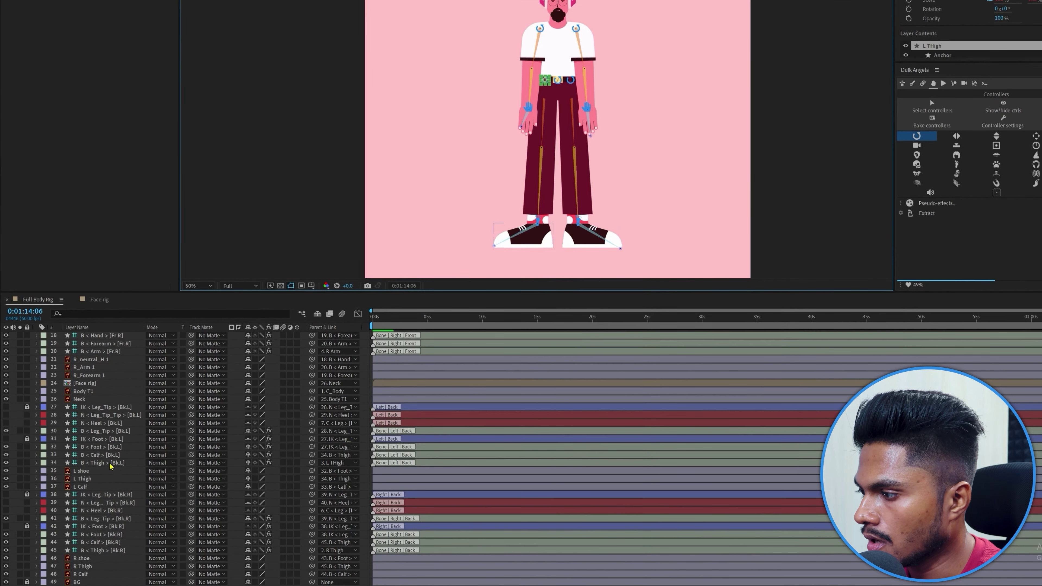
left_click(91, 400)
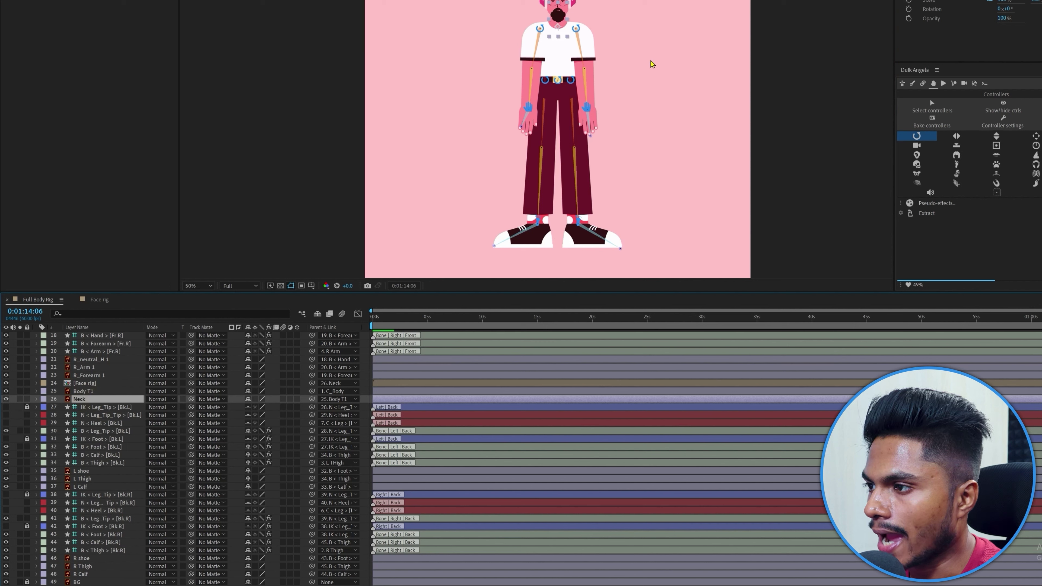
left_click(917, 136)
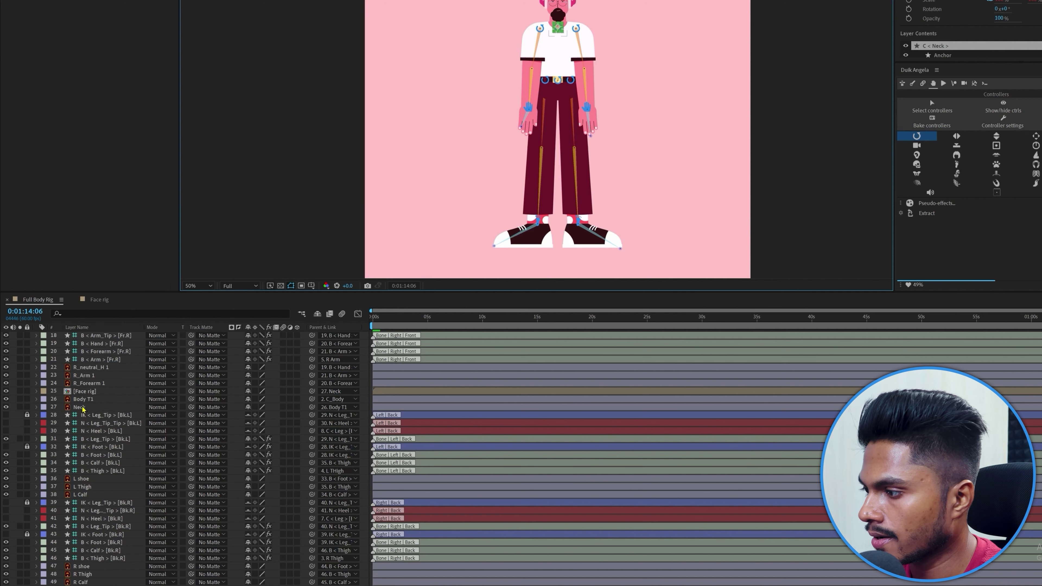
scroll(115, 402, "up", 5)
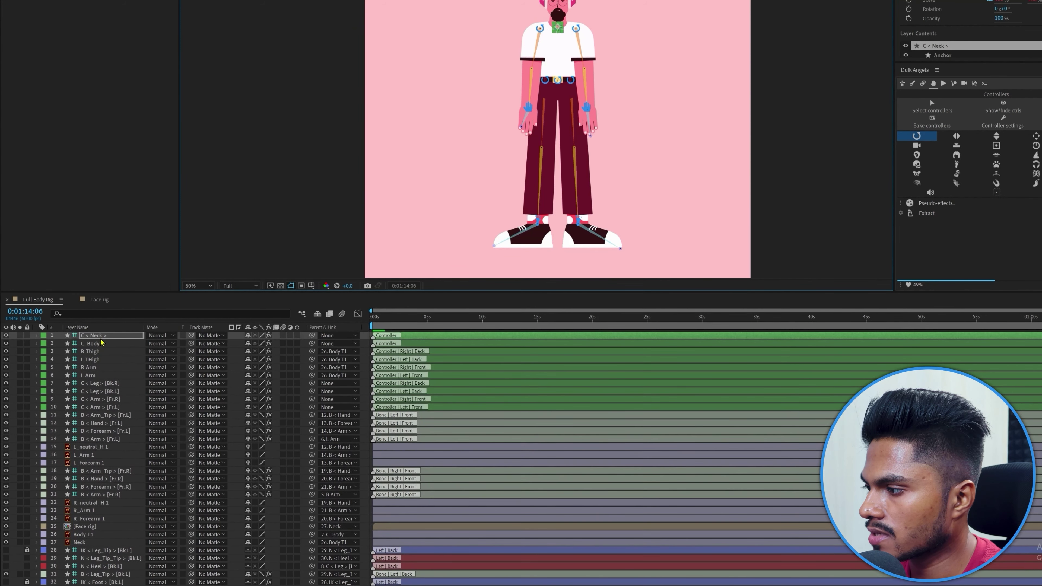
key("Return")
left_click_drag(96, 335, 147, 339)
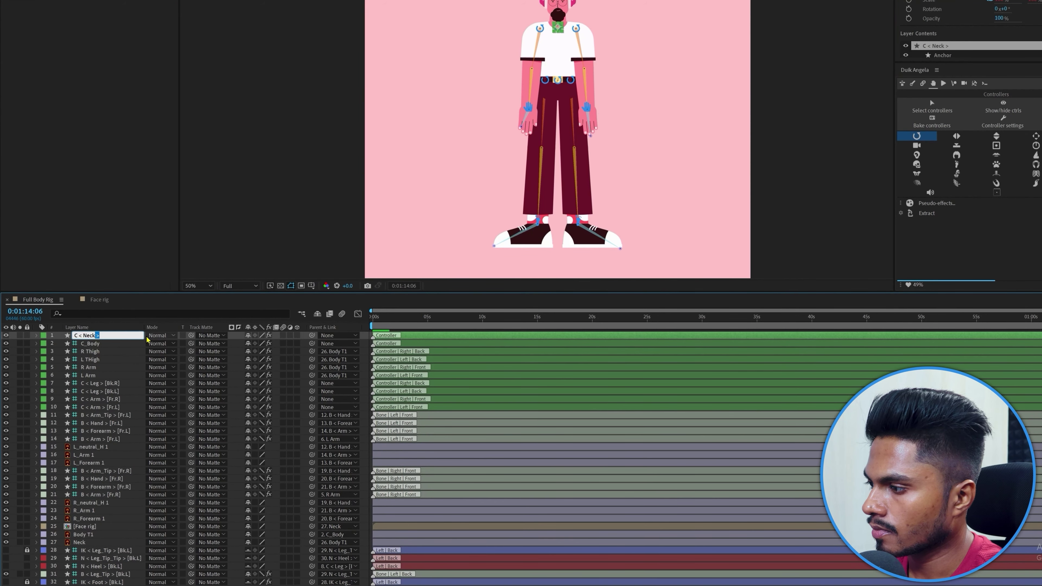
key("Return")
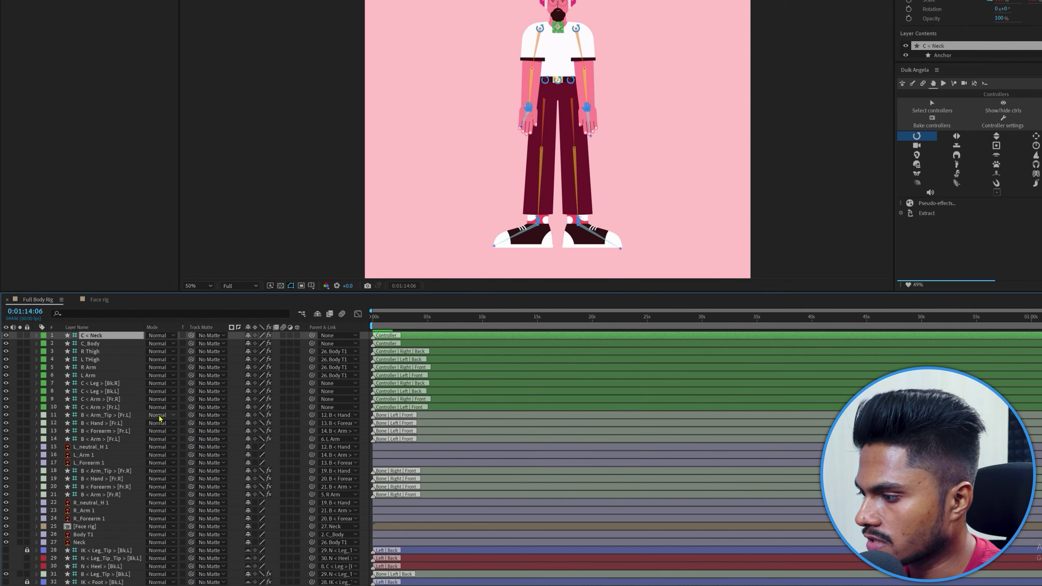
scroll(87, 495, "down", 2)
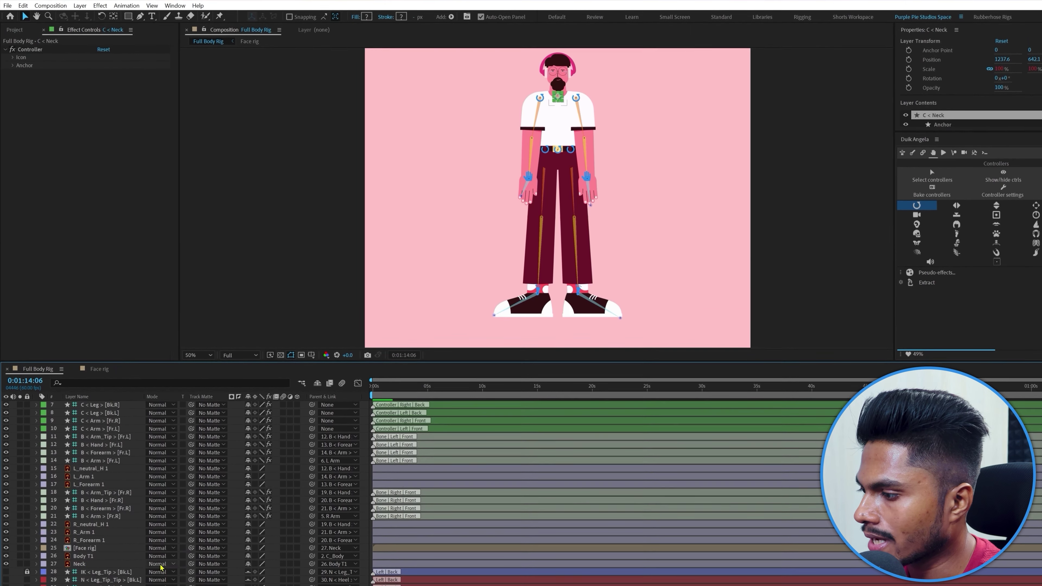
Parent the Neck layer to 1. C < Neck.
left_click(106, 510)
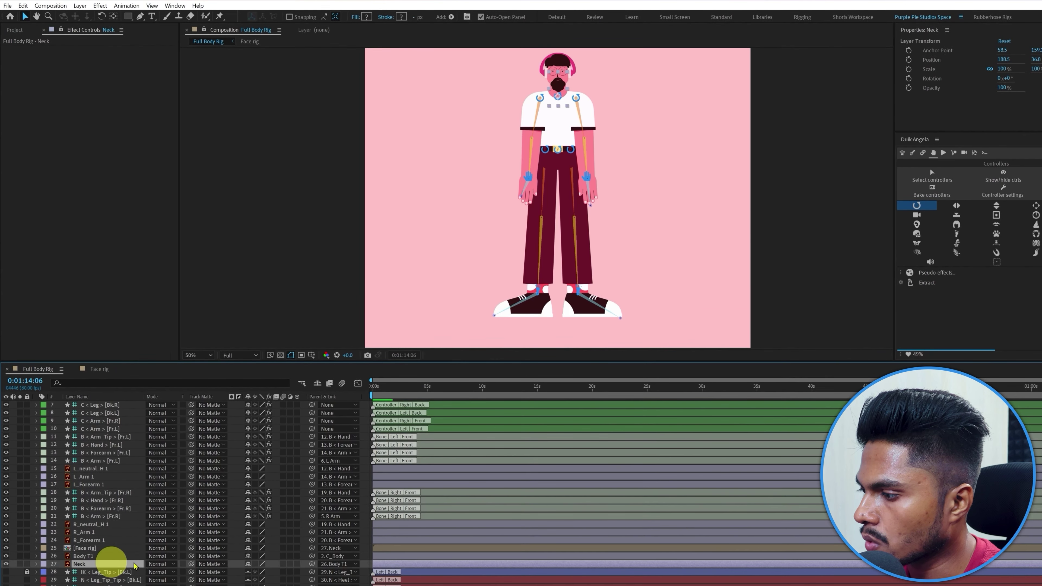
left_click(333, 564)
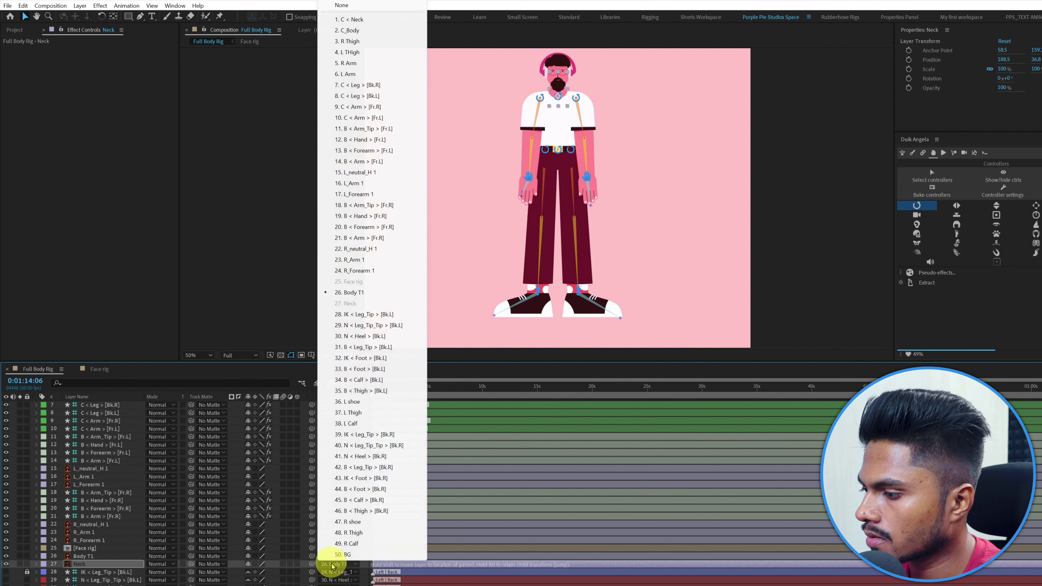
left_click(365, 21)
scroll(93, 452, "up", 2)
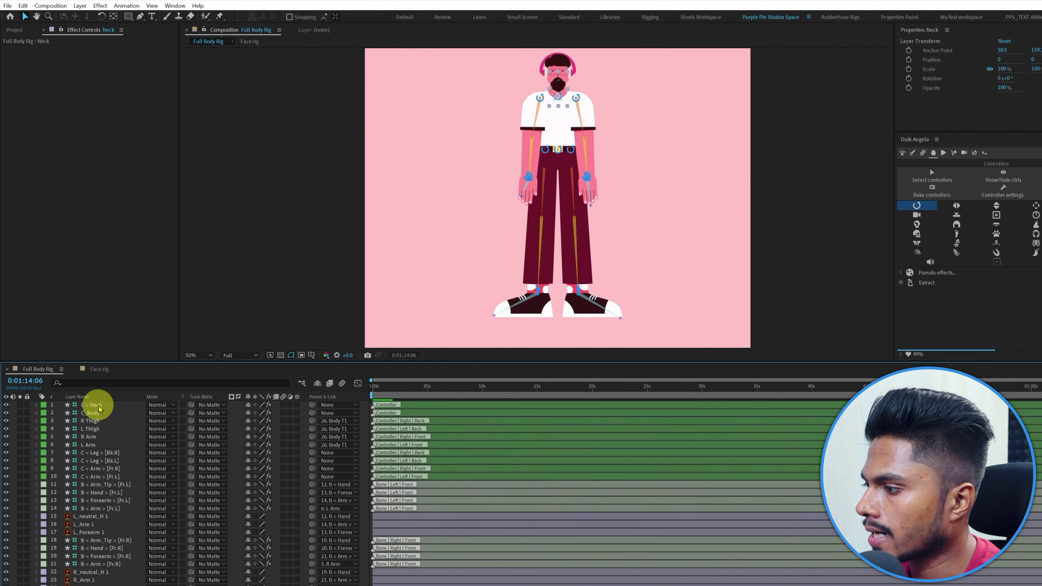
Parent the C < Neck controller to 26. Body T1.
left_click(93, 405)
left_click(333, 406)
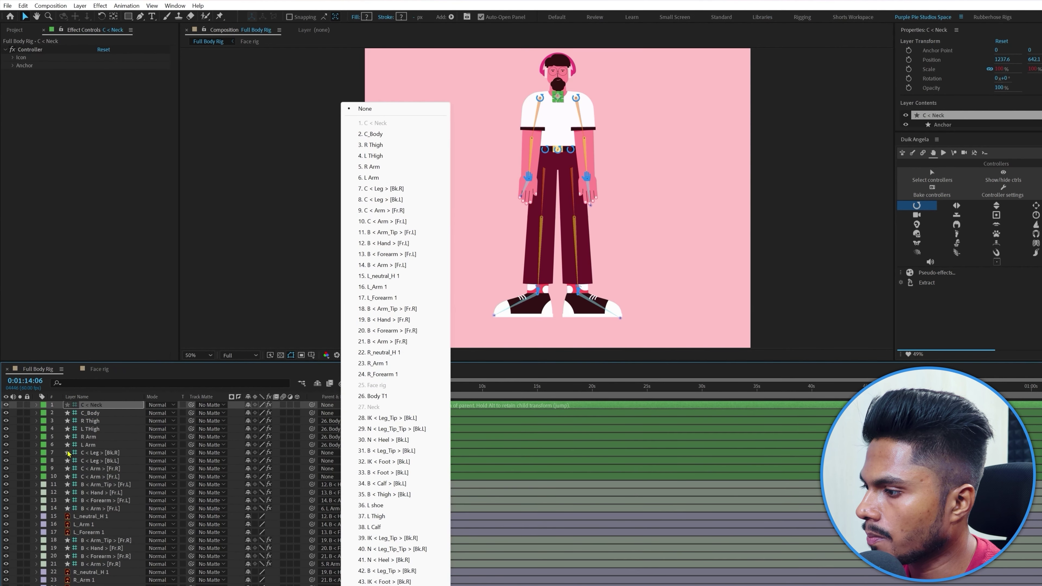
left_click(383, 396)
scroll(127, 544, "down", 5)
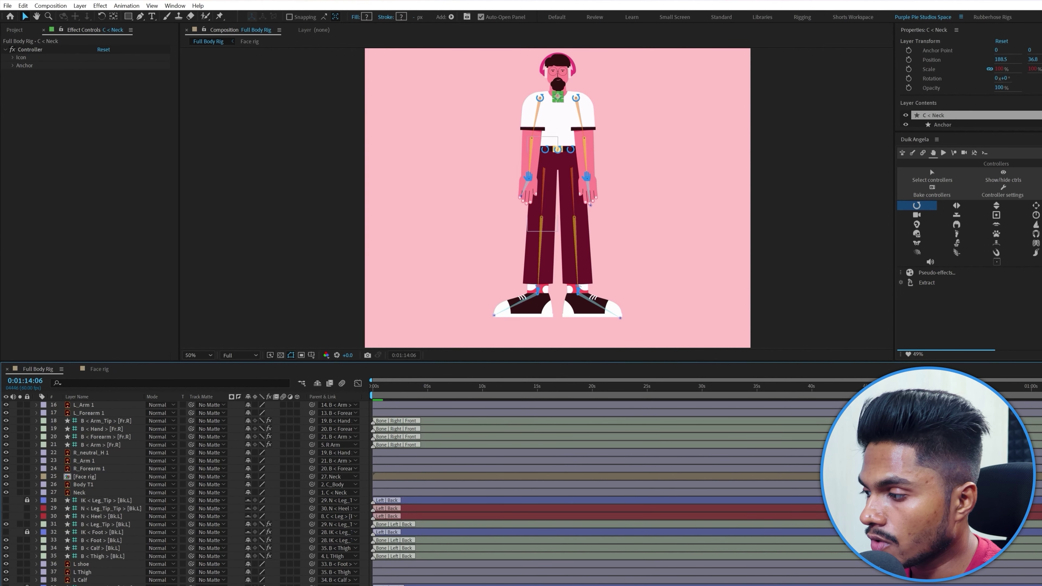
scroll(114, 541, "down", 1)
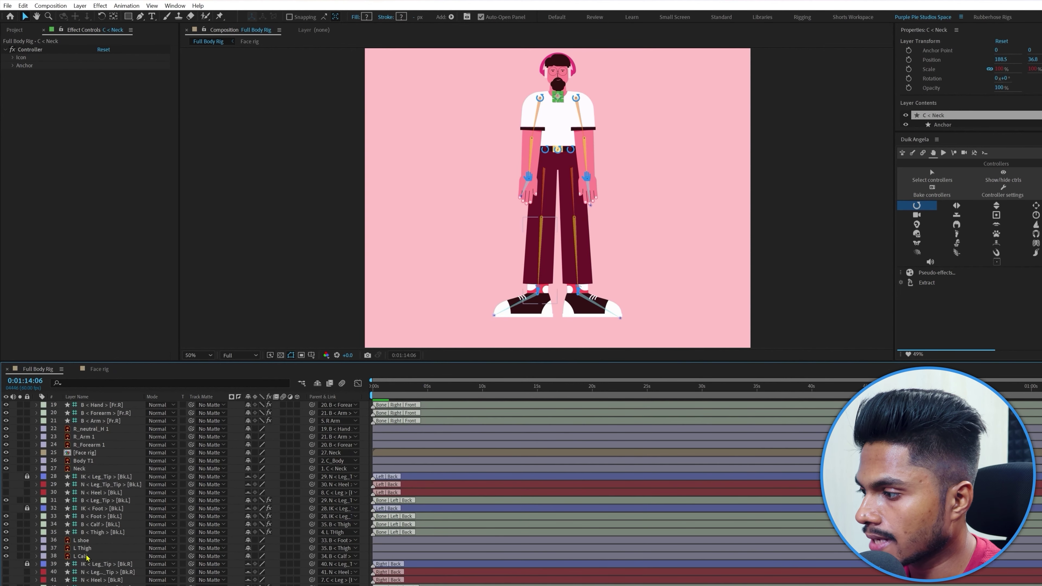
scroll(86, 558, "up", 2)
left_click(90, 502)
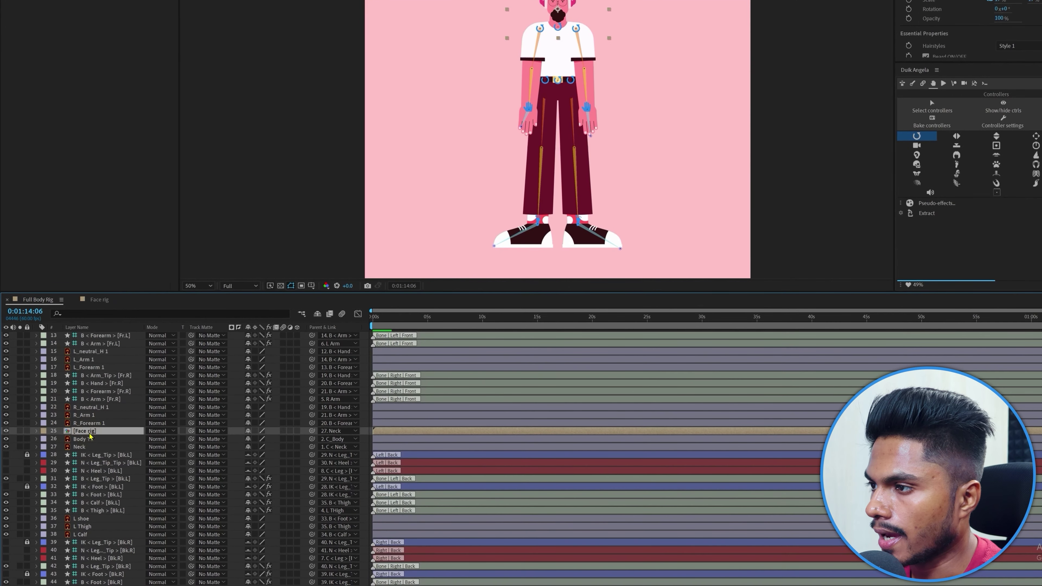
Create a controller for the [Face rig] layer and rename it 'C < Head'.
left_click(912, 139)
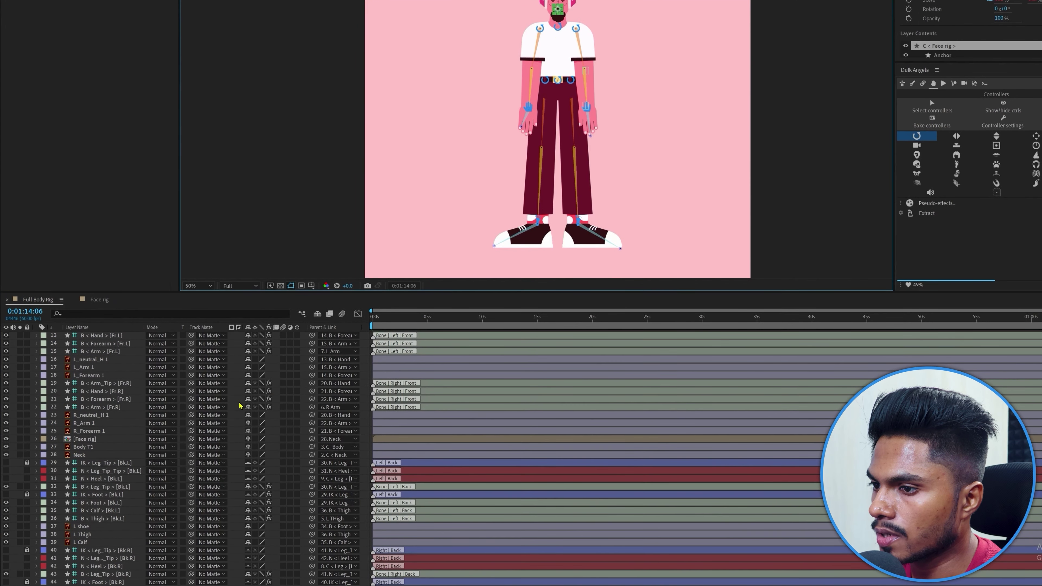
key("Return")
left_click_drag(95, 336, 116, 335)
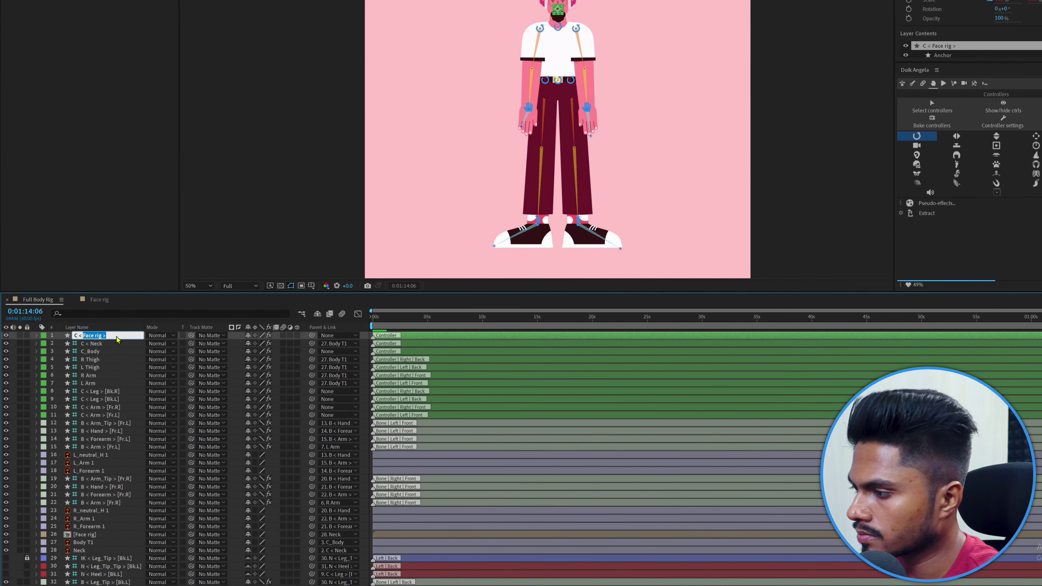
type("Head")
key("Return")
left_click(312, 337)
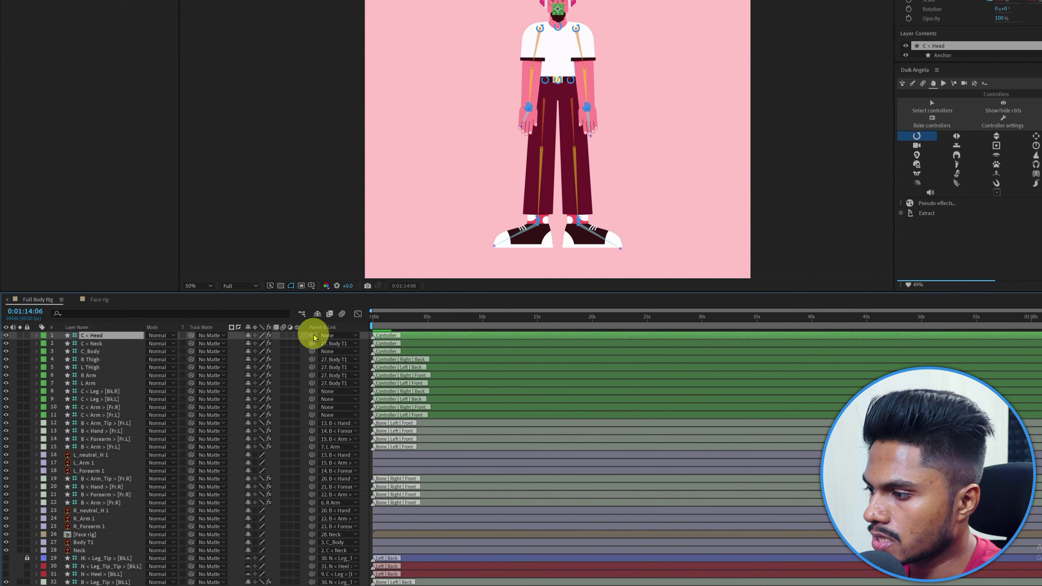
scroll(144, 514, "down", 5)
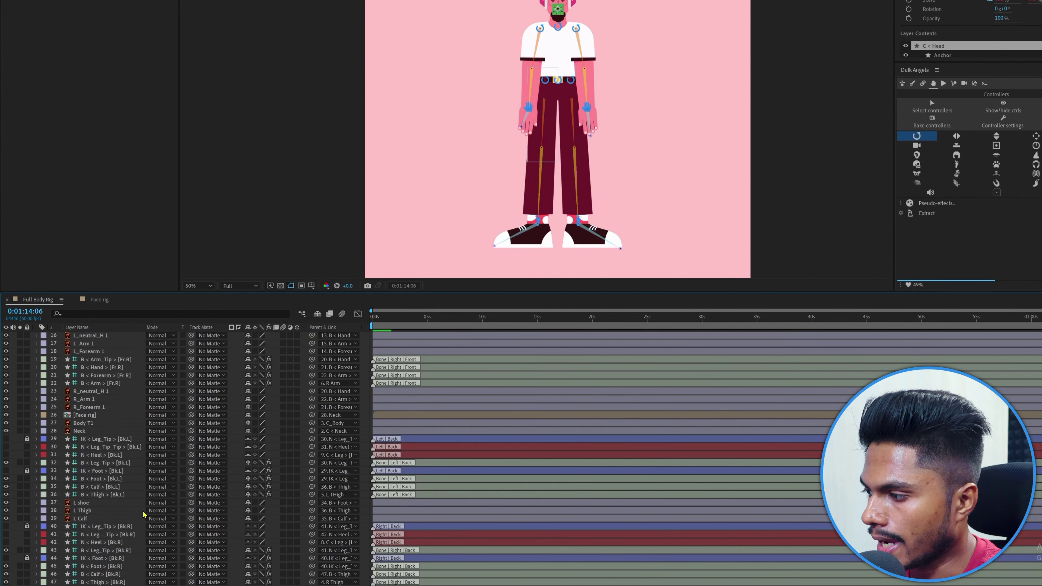
scroll(144, 514, "up", 2)
Parent [Face rig] to C < Head and open the Face rig composition.
left_click(89, 463)
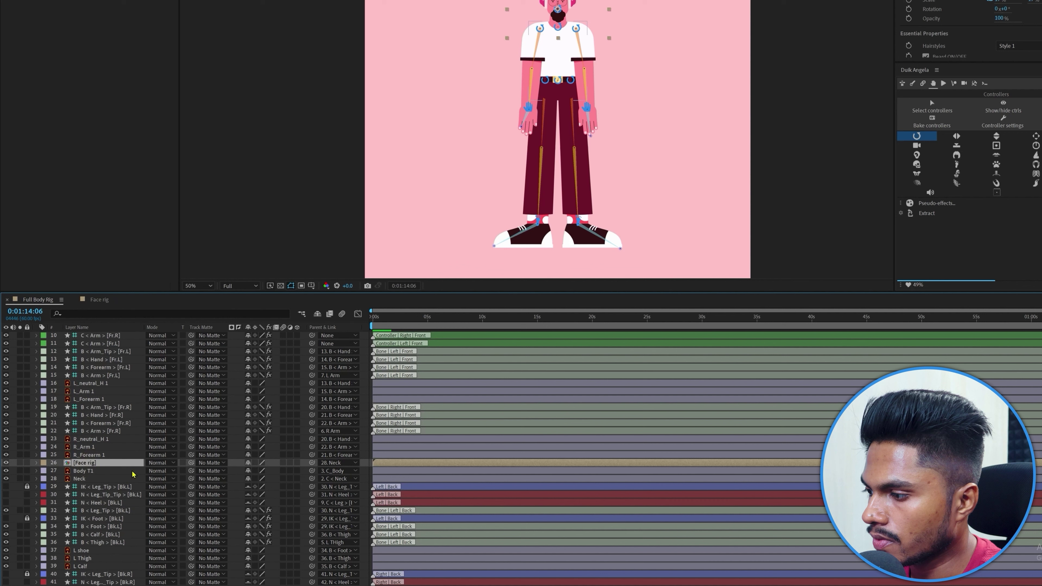
left_click(341, 464)
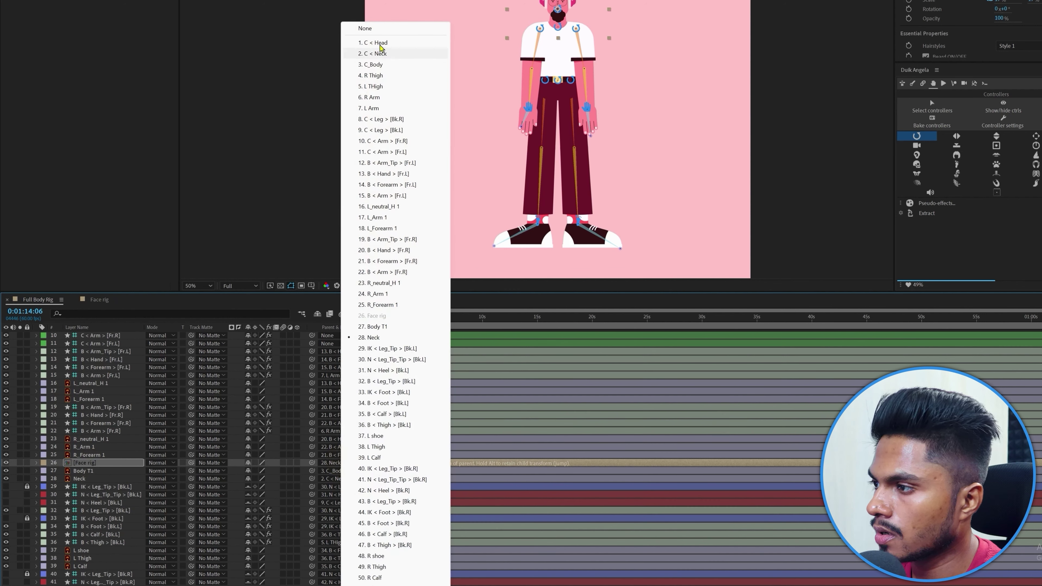
left_click(375, 42)
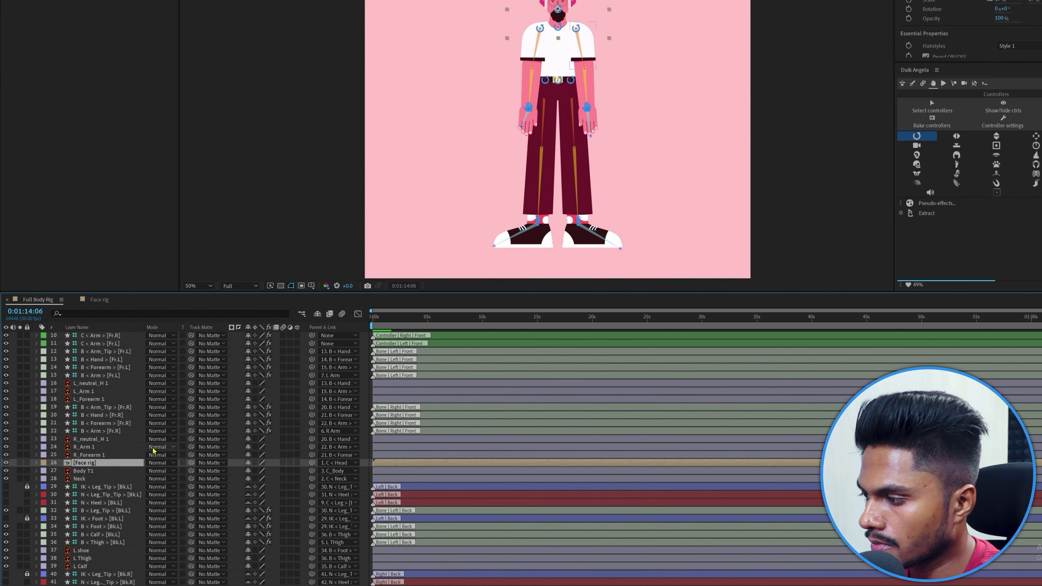
double_click(82, 464)
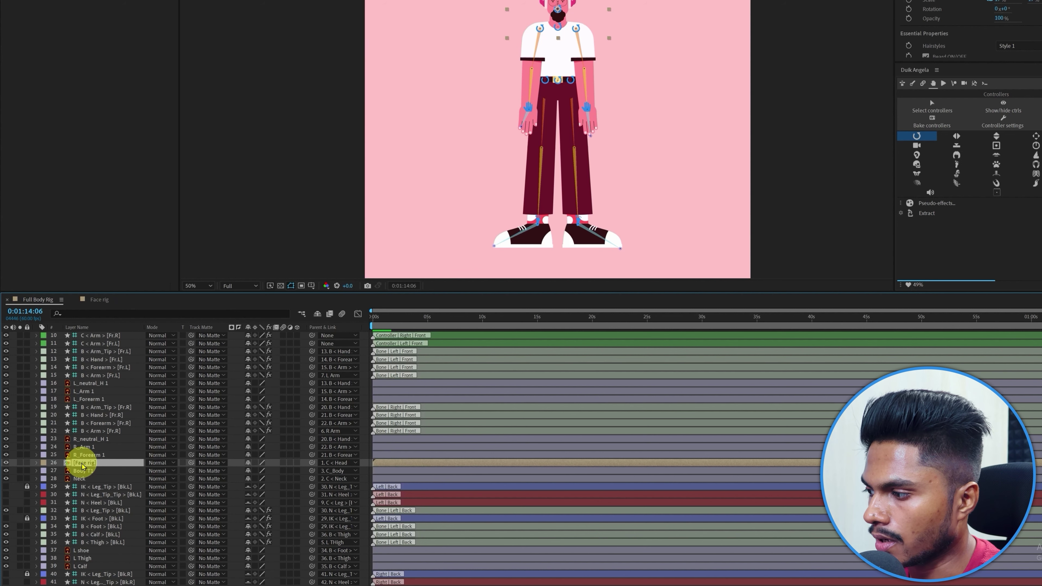
View the Face rig comp's slider controllers, then return to Full Body Rig with nothing selected.
key("comma")
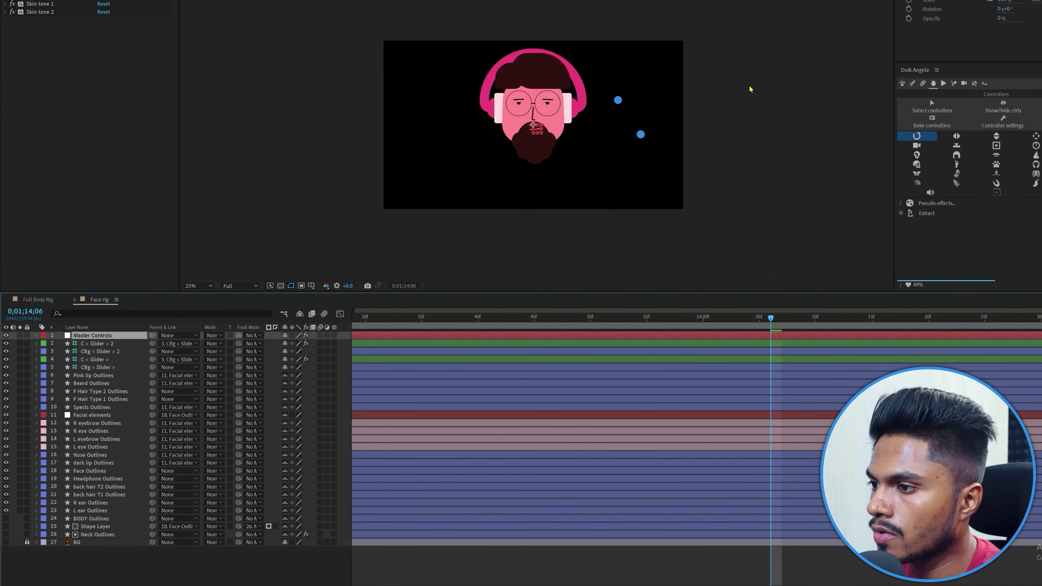
left_click_drag(740, 47, 587, 196)
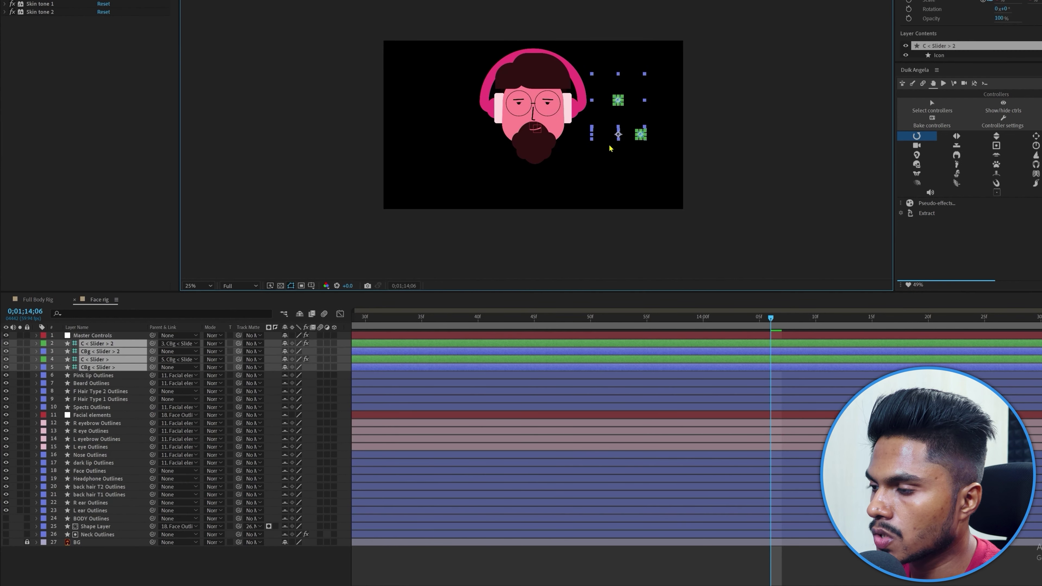
left_click(35, 300)
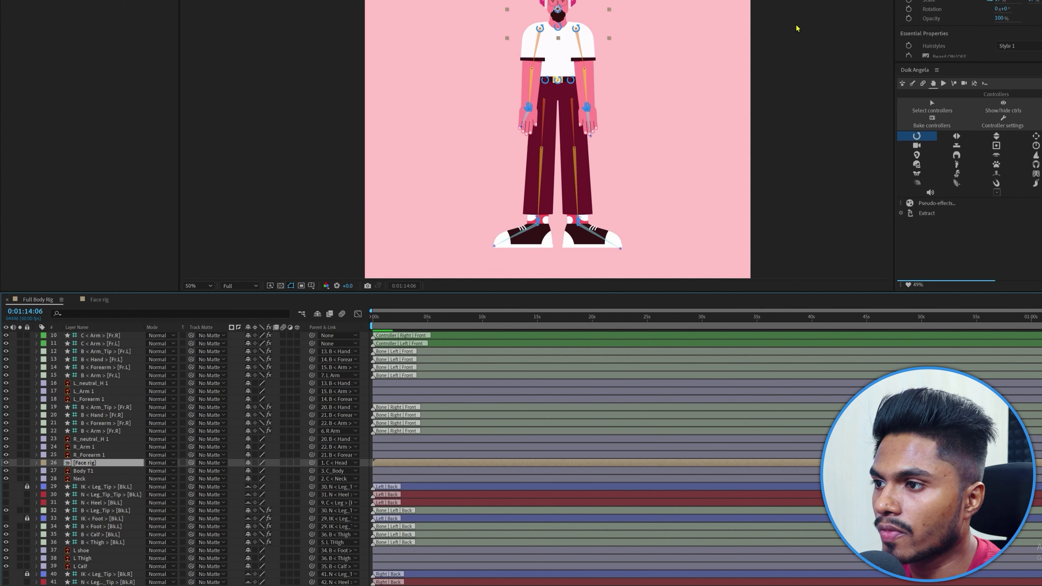
left_click(658, 41)
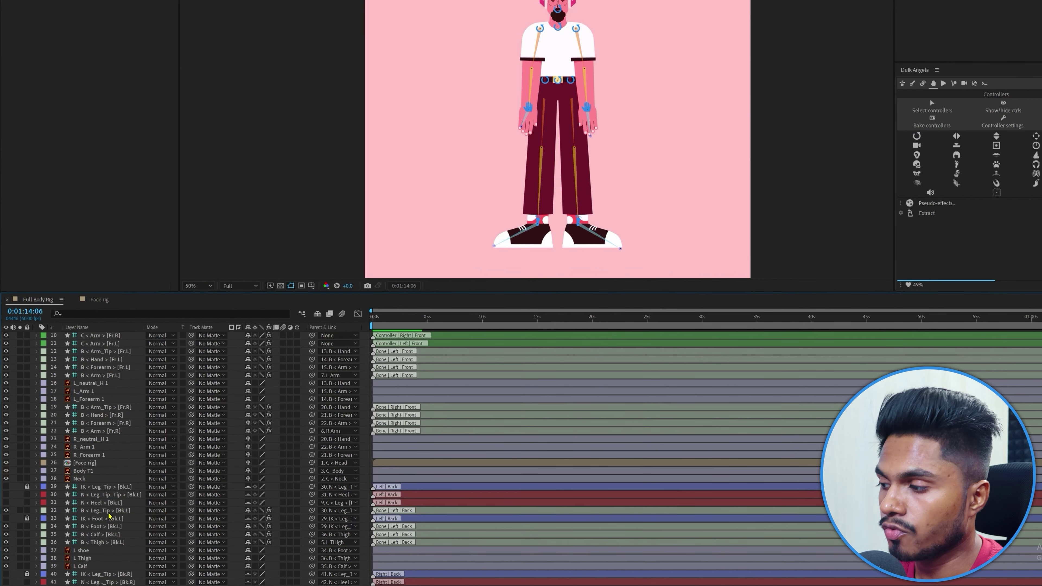
Extract the [Face rig] precomp's controllers and test the box controller and slider on the face.
left_click(86, 464)
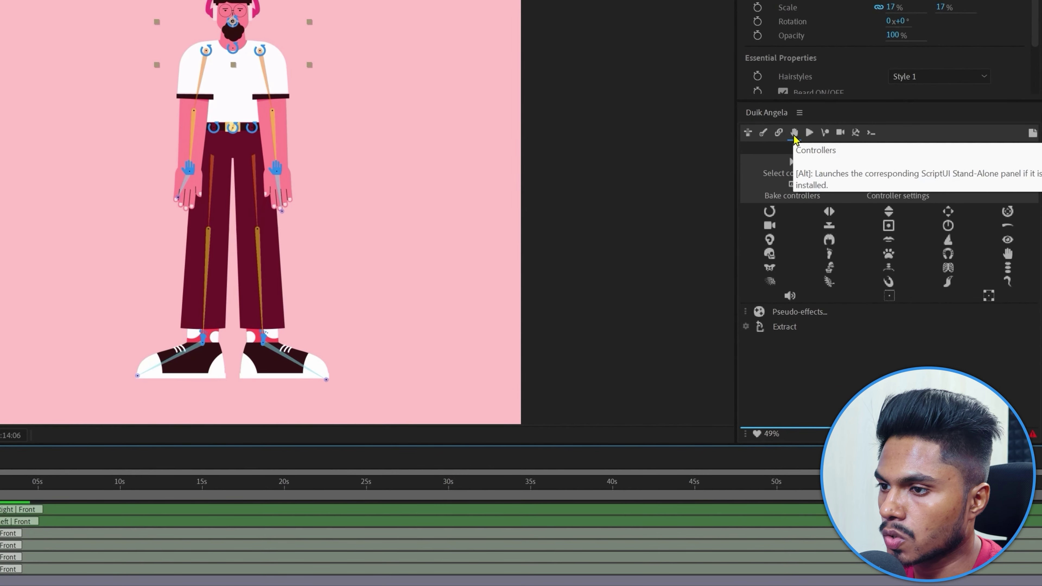
left_click(784, 326)
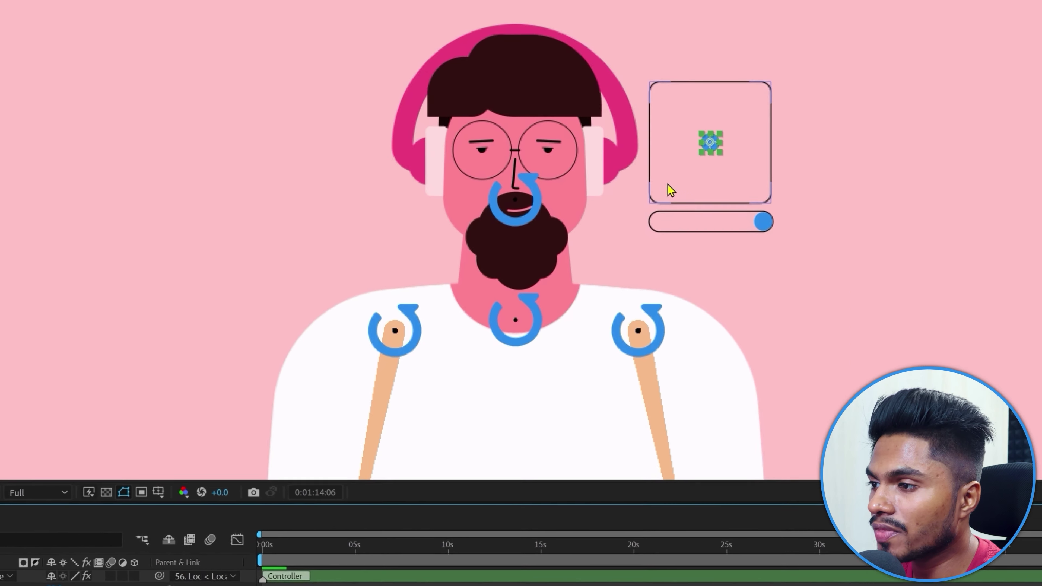
mouse_move(714, 152)
left_mouse_down()
mouse_move(726, 109)
mouse_move(751, 153)
mouse_move(679, 175)
mouse_move(704, 117)
mouse_move(740, 137)
mouse_move(714, 182)
mouse_move(678, 166)
mouse_move(705, 119)
mouse_move(741, 153)
mouse_move(728, 167)
left_mouse_up()
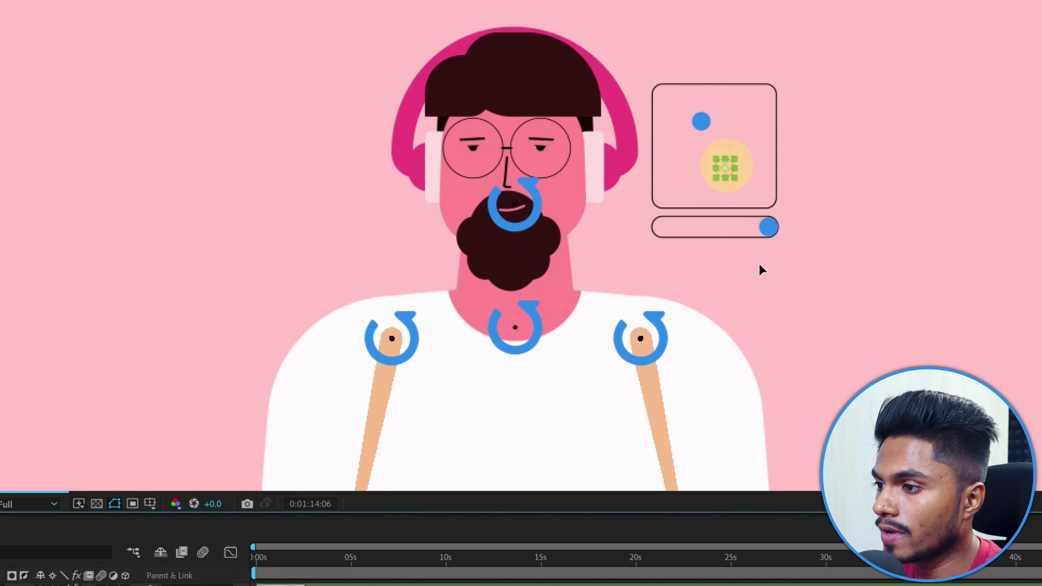
mouse_move(770, 228)
left_mouse_down()
mouse_move(668, 226)
mouse_move(764, 237)
left_mouse_up()
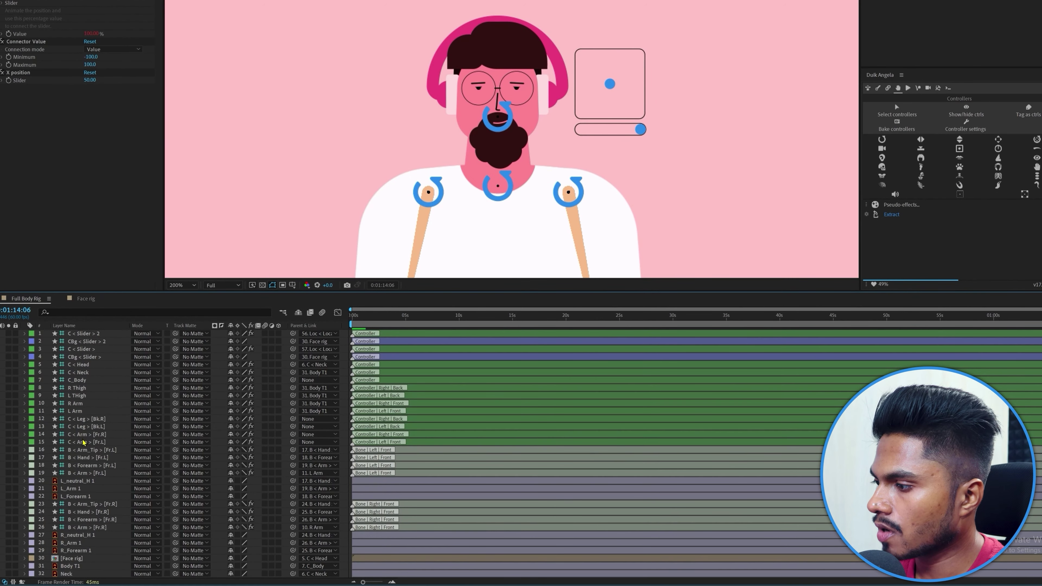
Select all the arm and leg bone layers using Duik's Select bones.
left_click(84, 444)
left_click(87, 450)
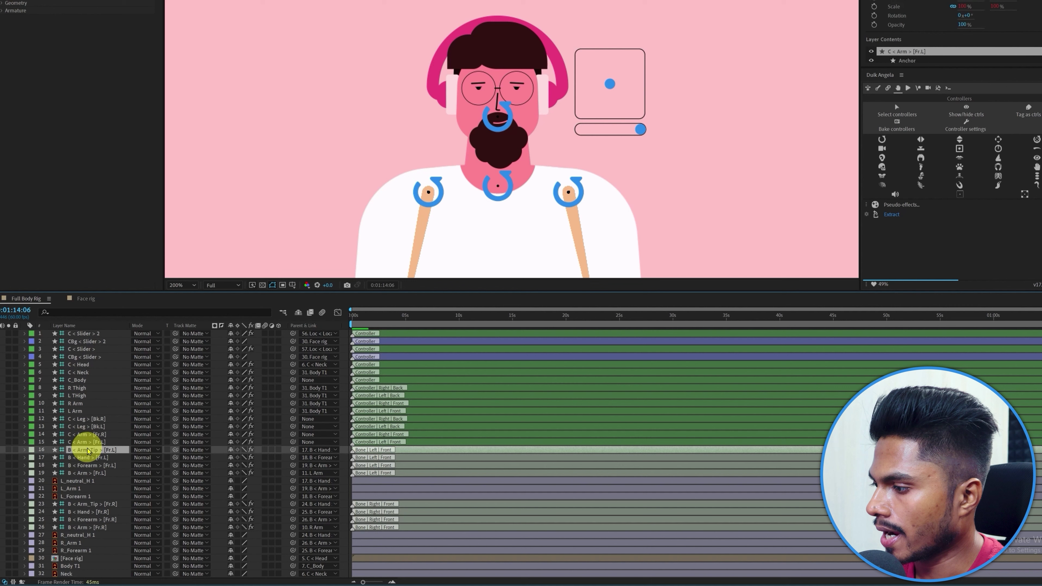
scroll(135, 472, "down", 2)
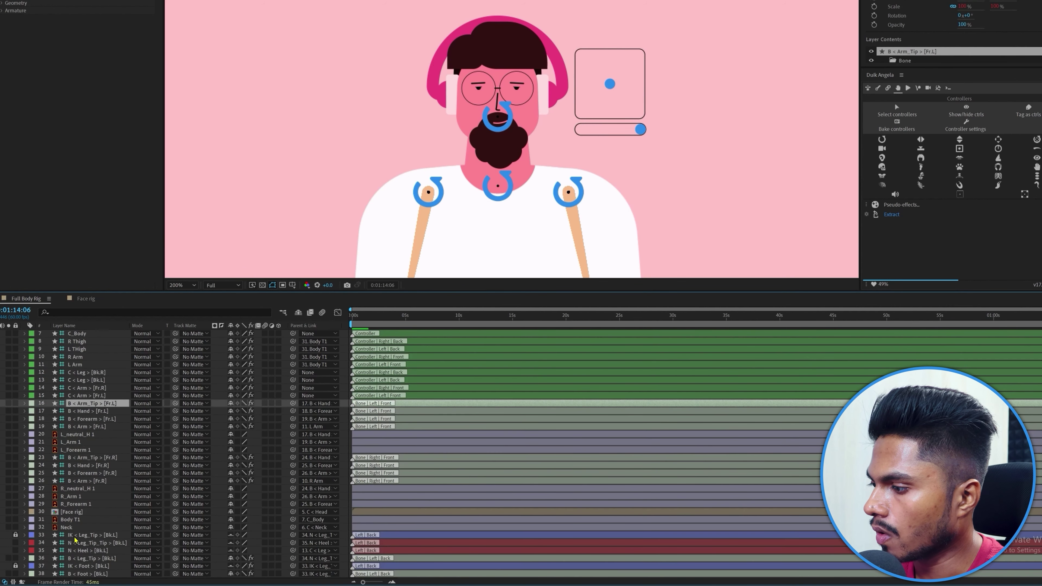
left_click(68, 528, "shift")
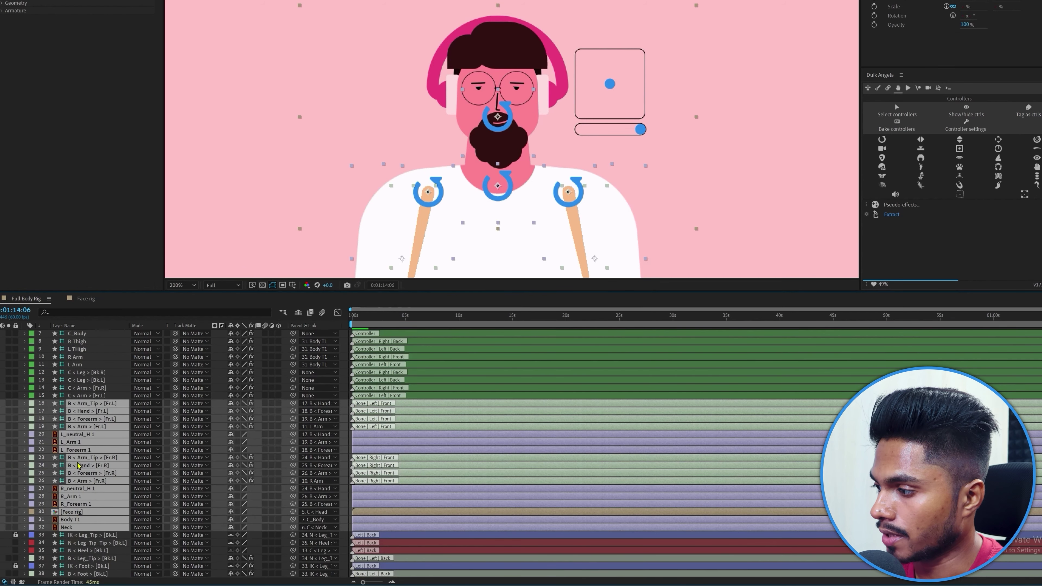
left_click(99, 388)
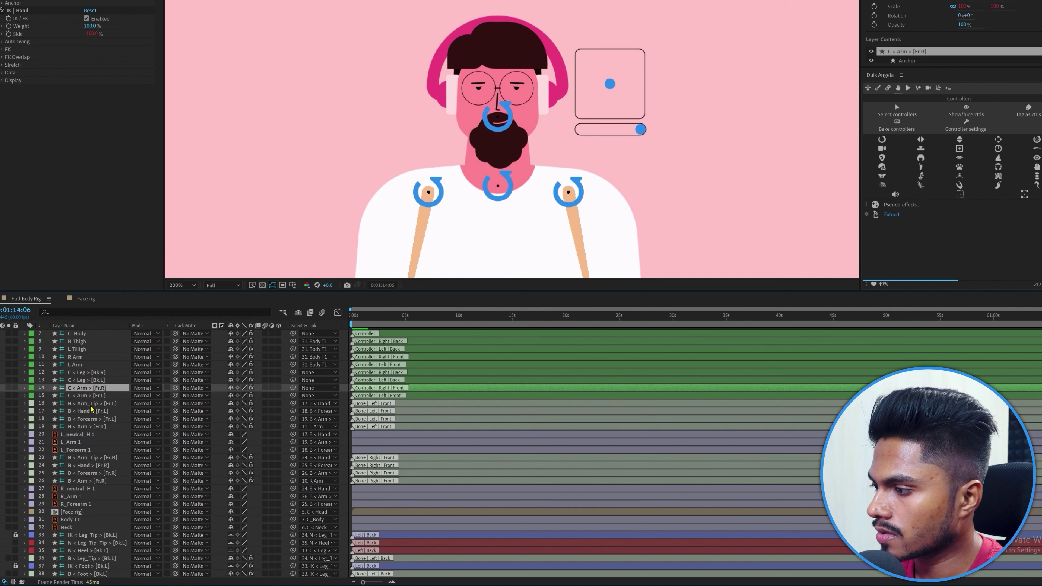
left_click(92, 405)
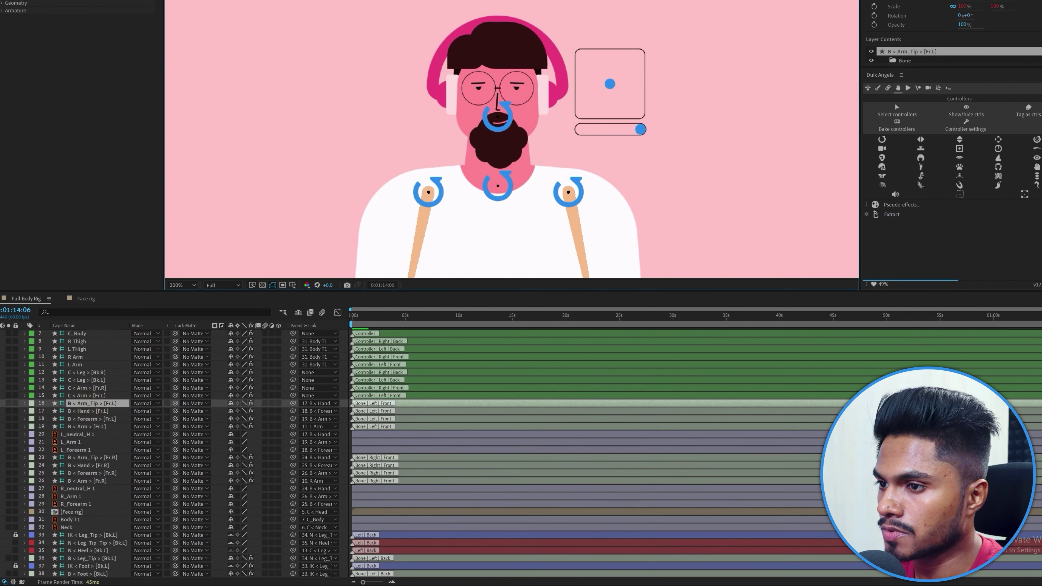
left_click(878, 88)
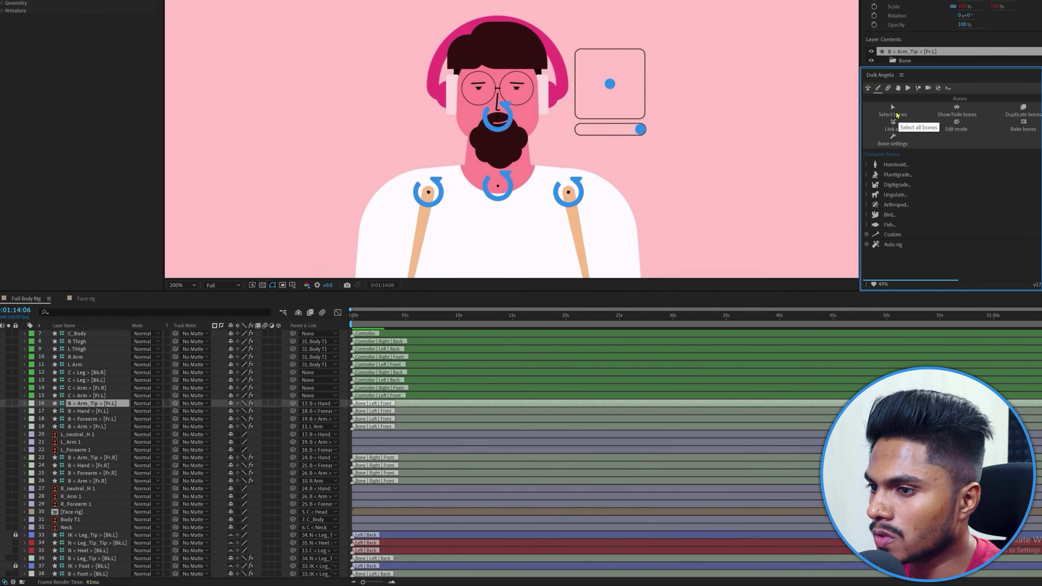
left_click(896, 114)
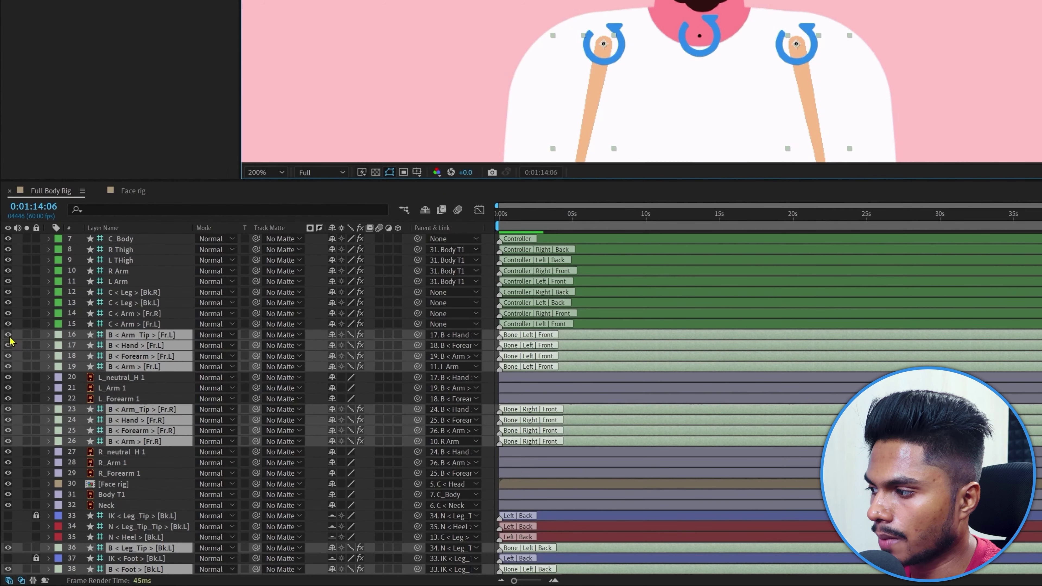
Make the selected bone layers invisible, shy and locked.
left_click(8, 335)
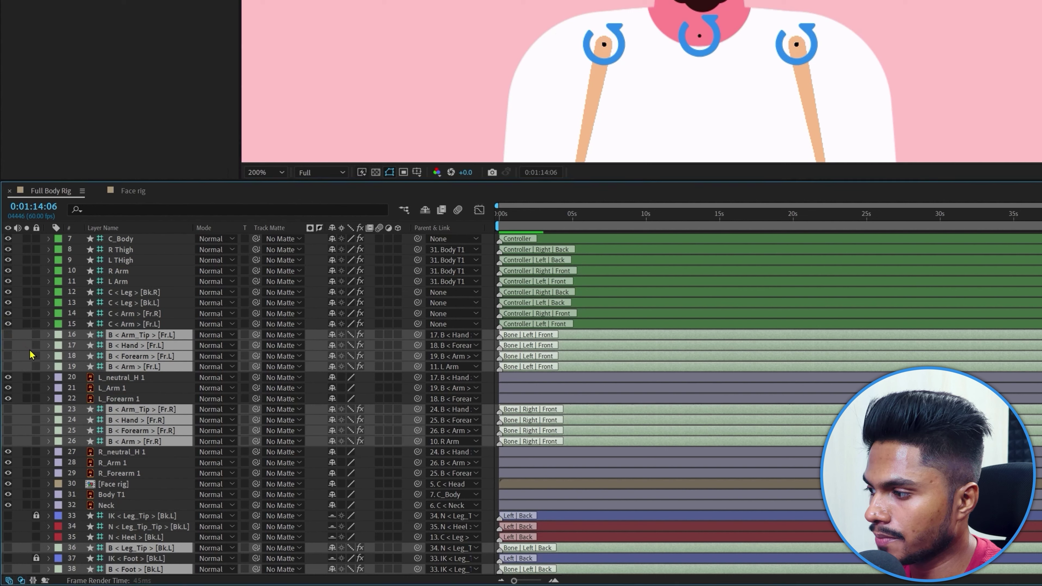
left_click(333, 342)
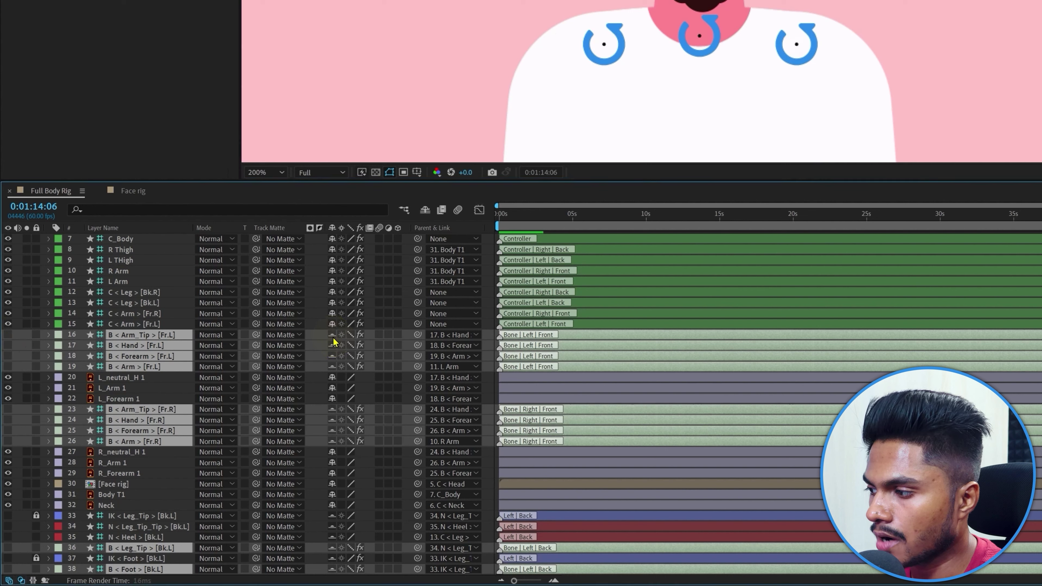
left_click(36, 335)
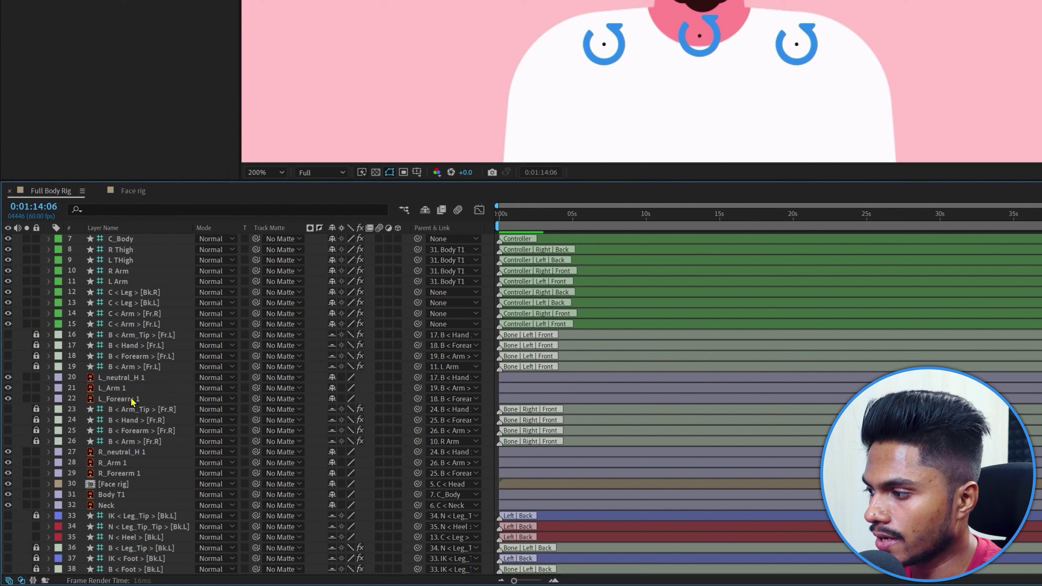
left_click(132, 377)
left_click(127, 399, "shift")
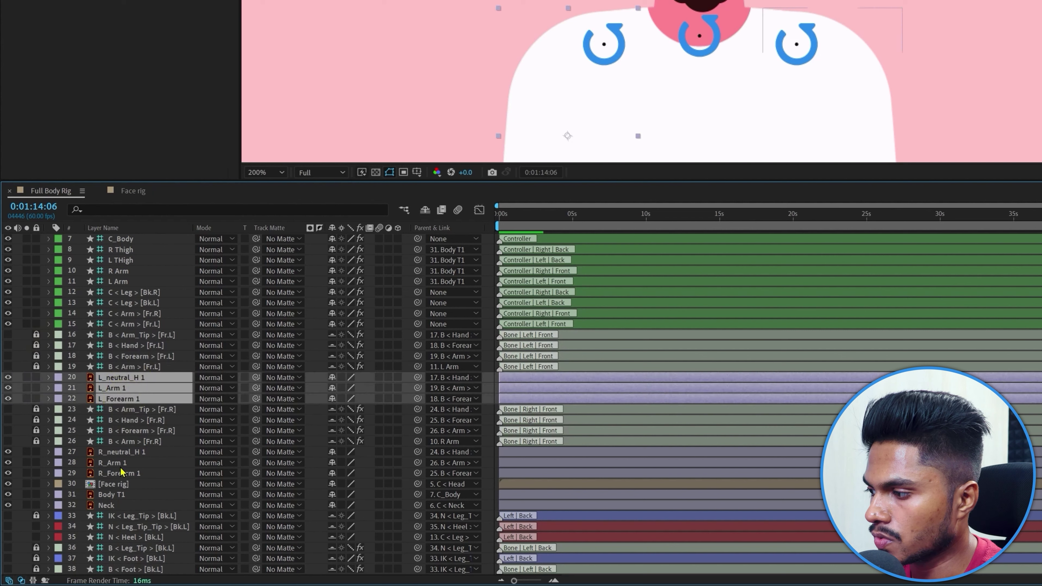
Mark the neck, head and both legs' artwork layers shy, then hide shy layers.
left_click(110, 506, "shift")
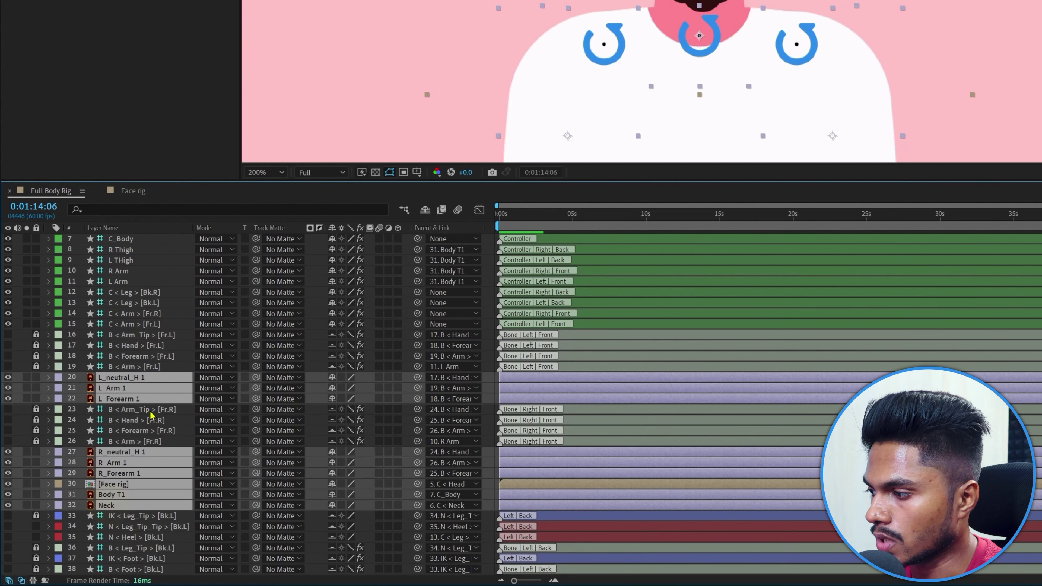
scroll(151, 482, "down", 6)
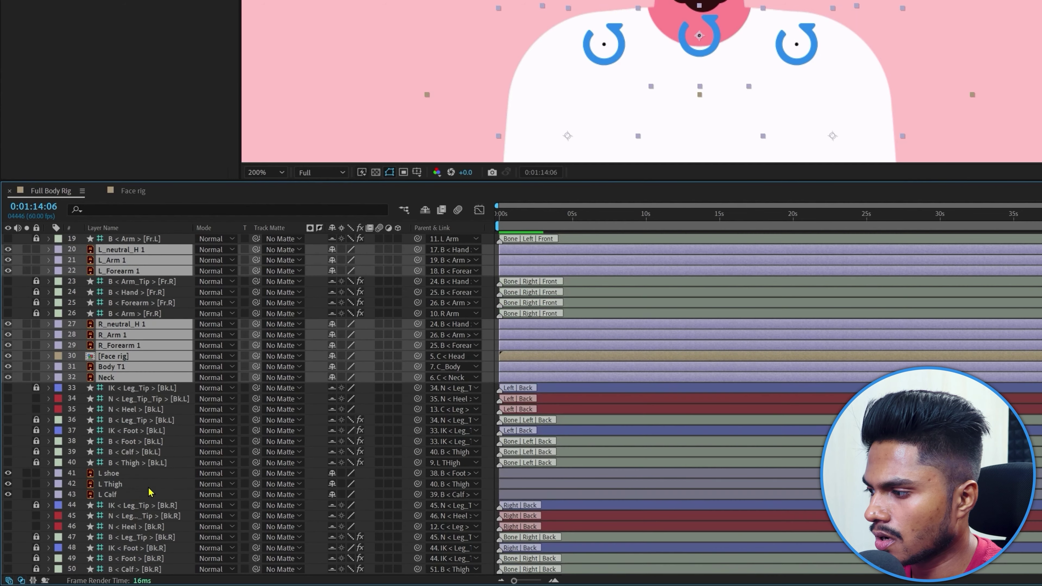
left_click(109, 430, "shift")
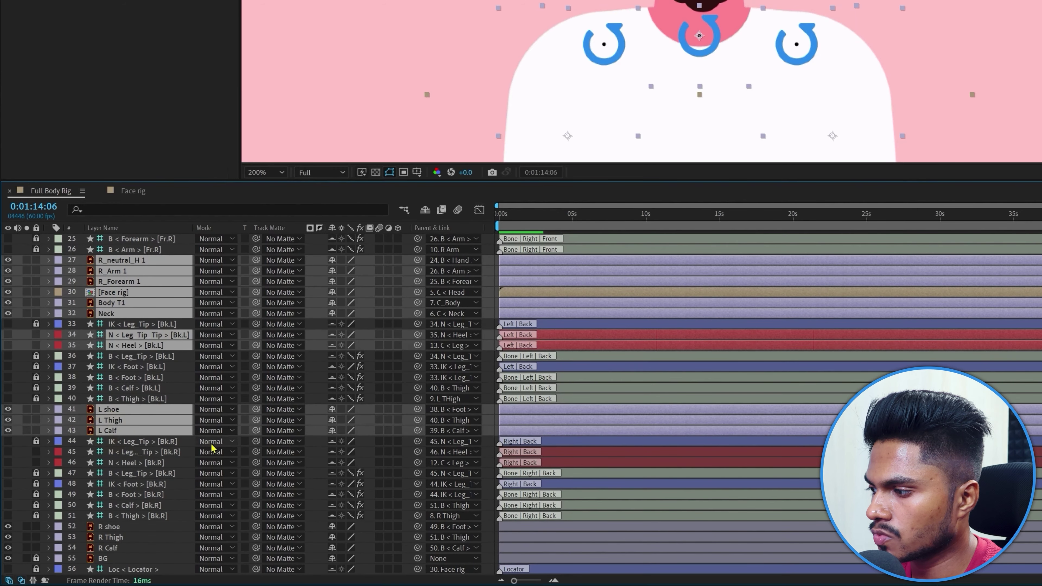
scroll(214, 454, "down", 1)
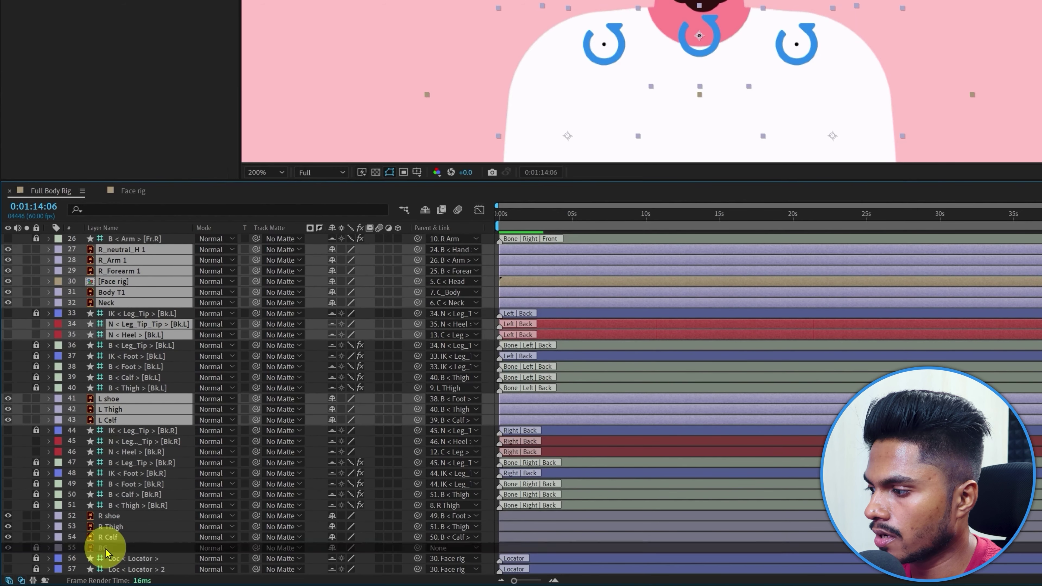
left_click(109, 537, "shift")
scroll(263, 403, "up", 8)
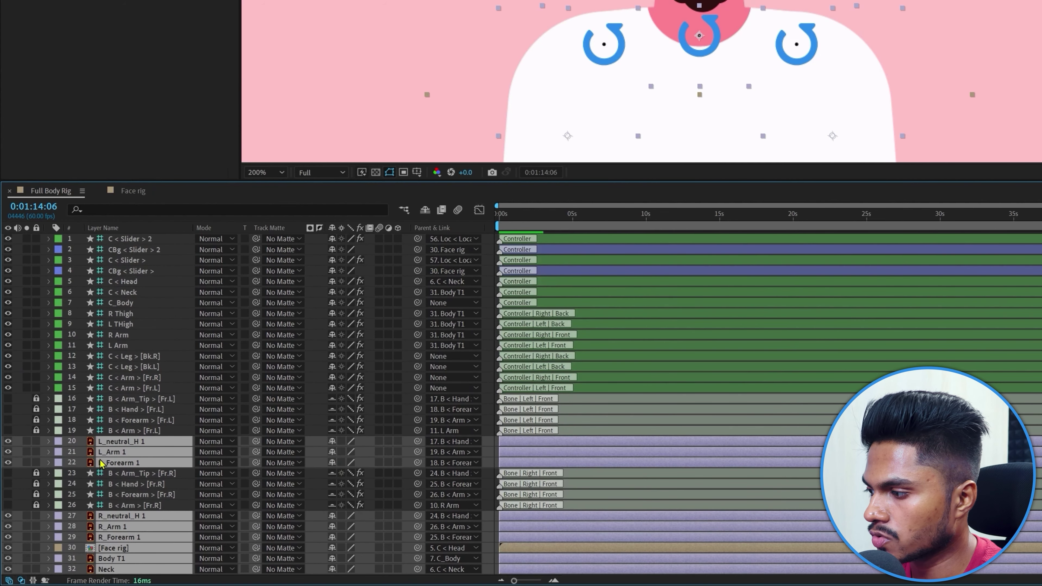
left_click(333, 450)
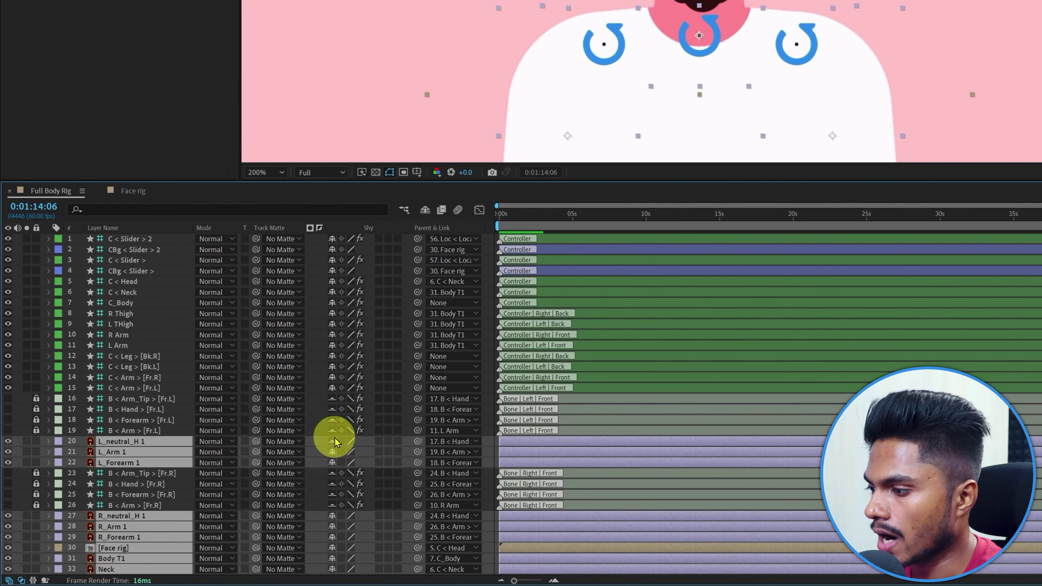
left_click(36, 441)
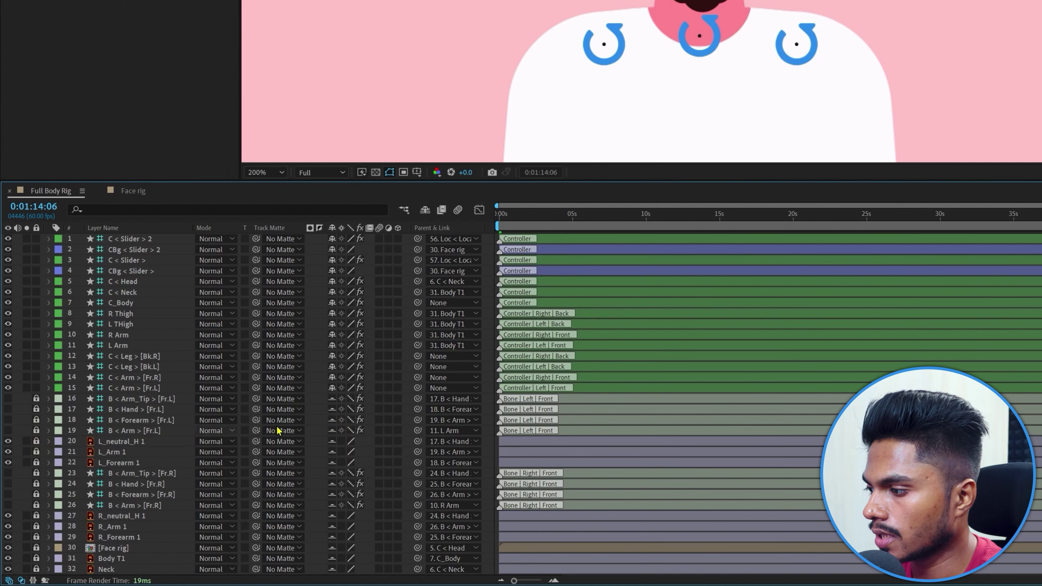
left_click(425, 210)
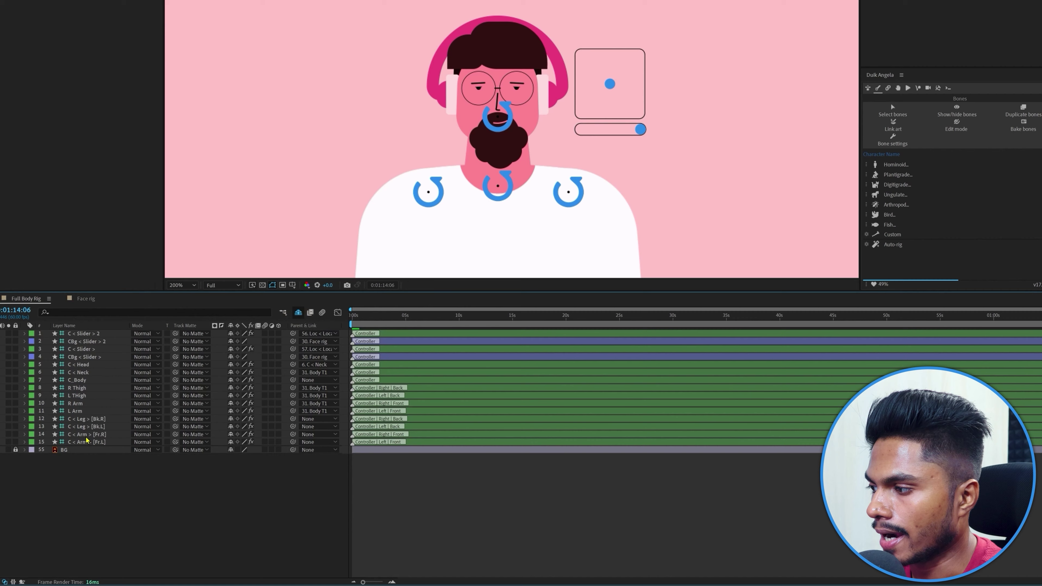
Zoom the viewer to 50%, pan to reveal the legs, and list shy layers again.
left_click(86, 335)
left_click(92, 440, "shift")
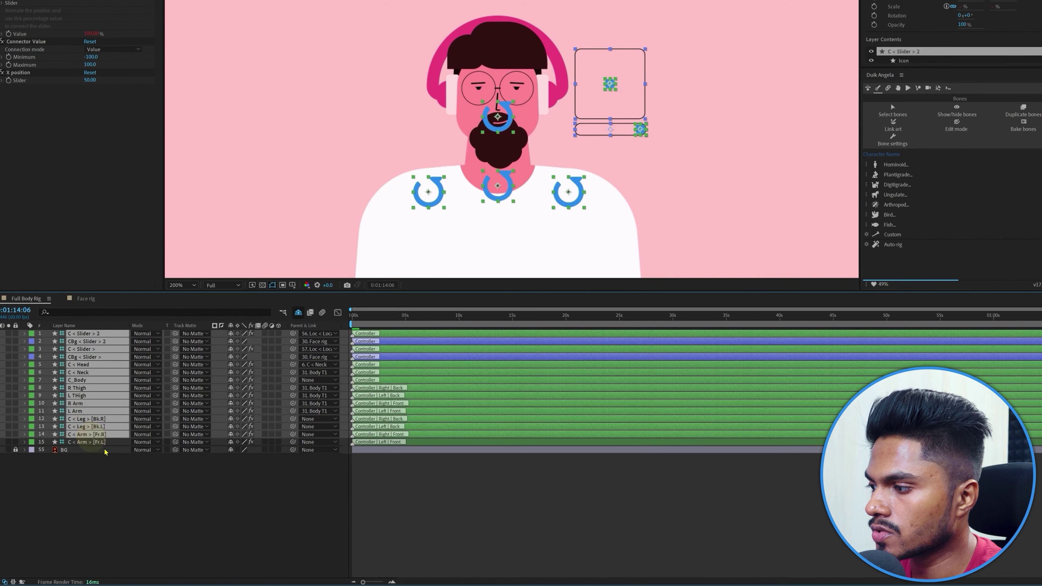
left_click(279, 530)
key("shift+slash")
left_click_drag(653, 173, 682, 67)
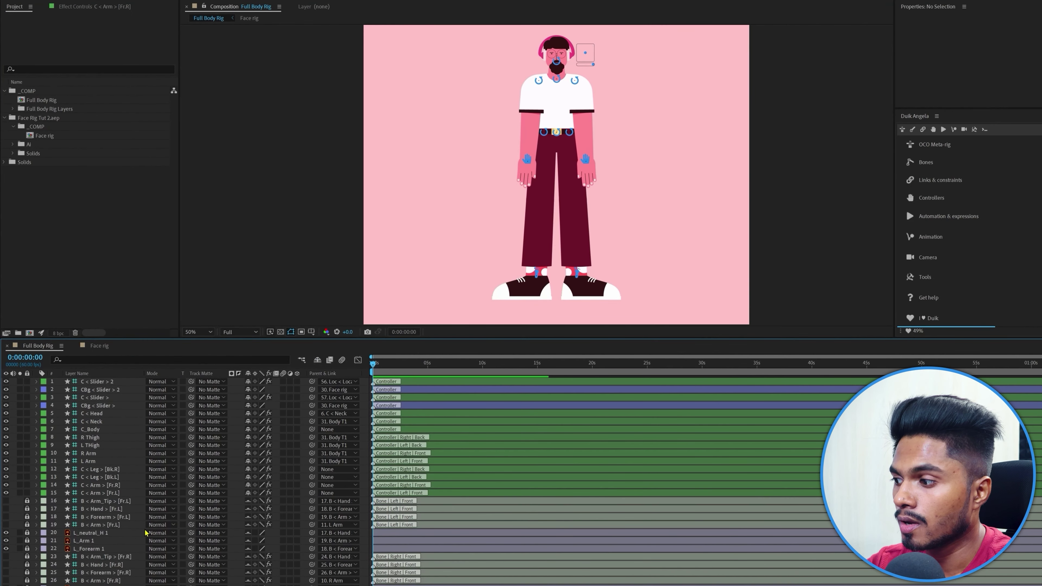
scroll(146, 533, "down", 4)
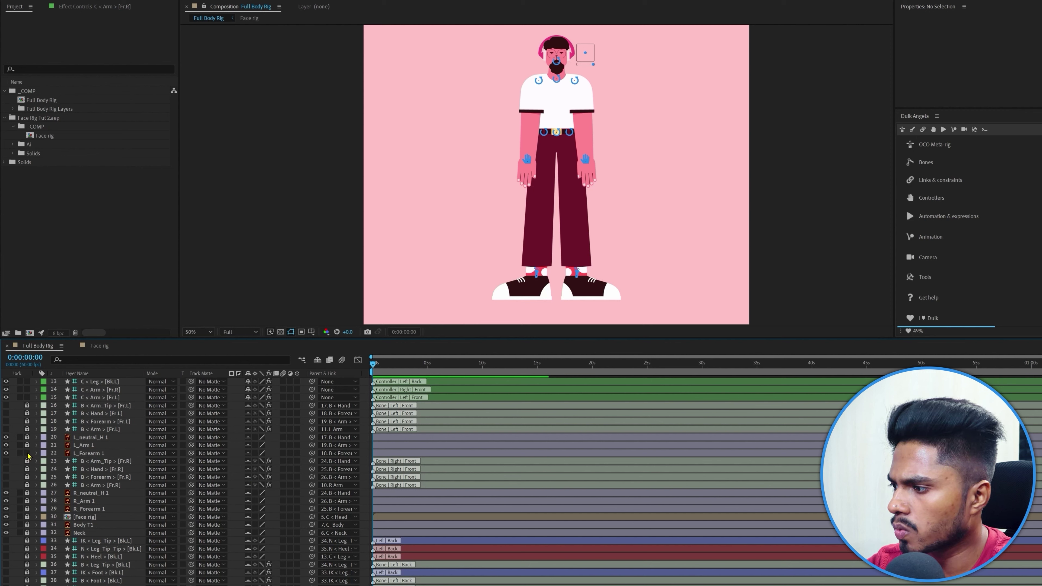
Label L_neutral_H 1, L_Arm 1 and L_Forearm 1 pink.
left_click(86, 440)
left_click(93, 453, "shift")
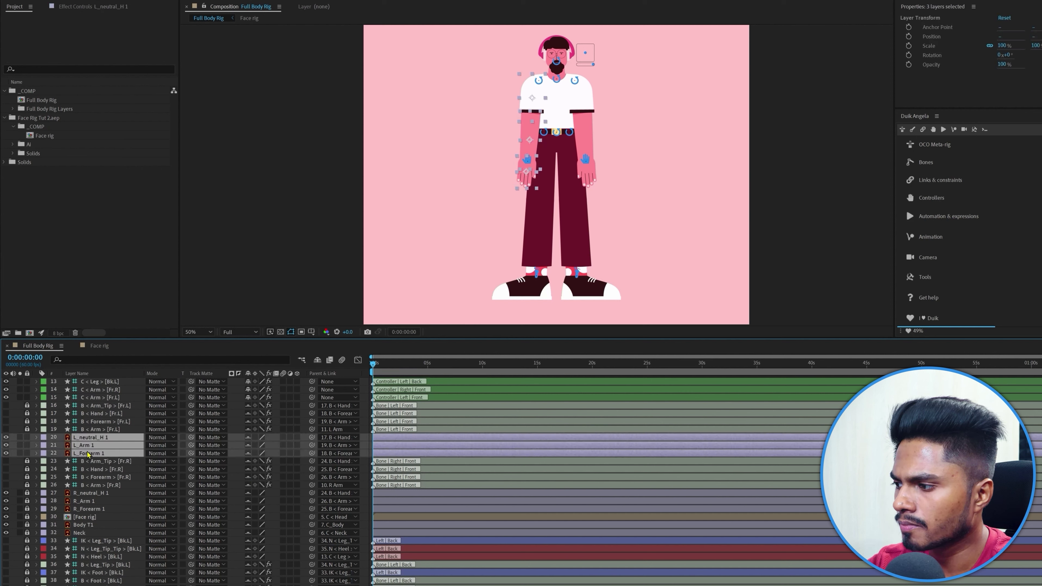
left_click(43, 453)
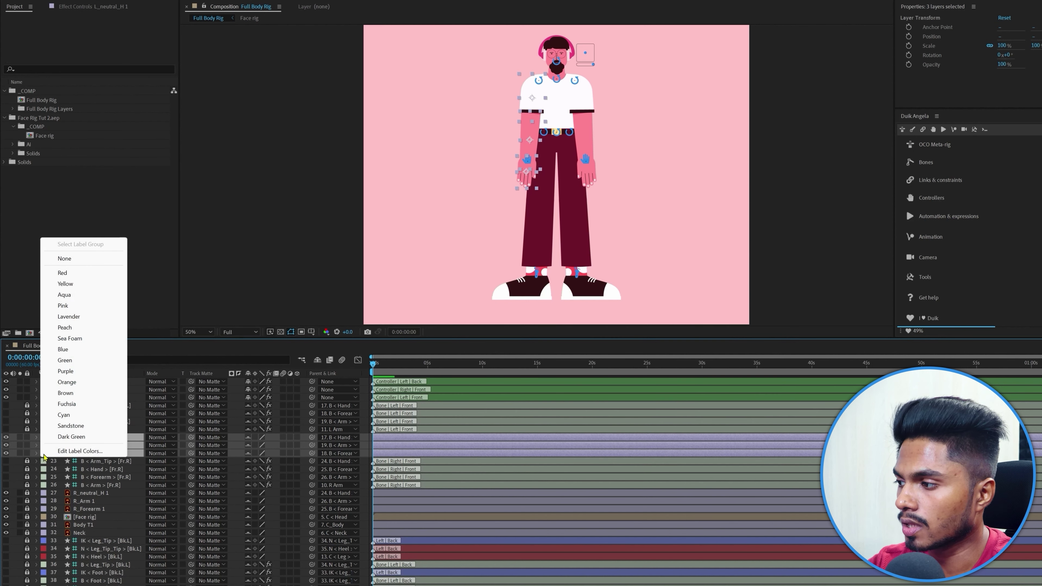
left_click(62, 306)
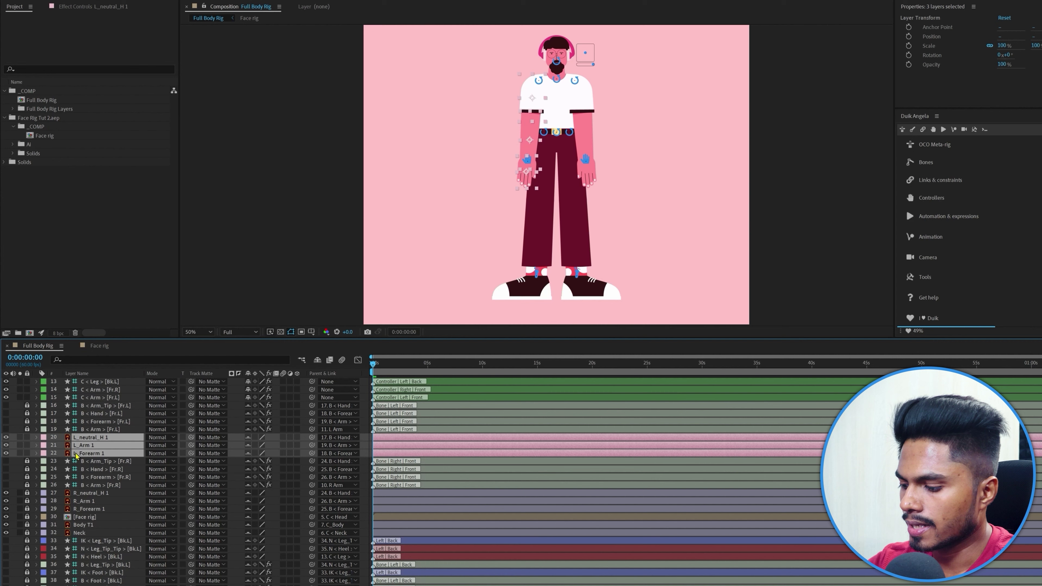
Duplicate the three left-arm layers and move the copies down just above Neck.
key("ctrl+d")
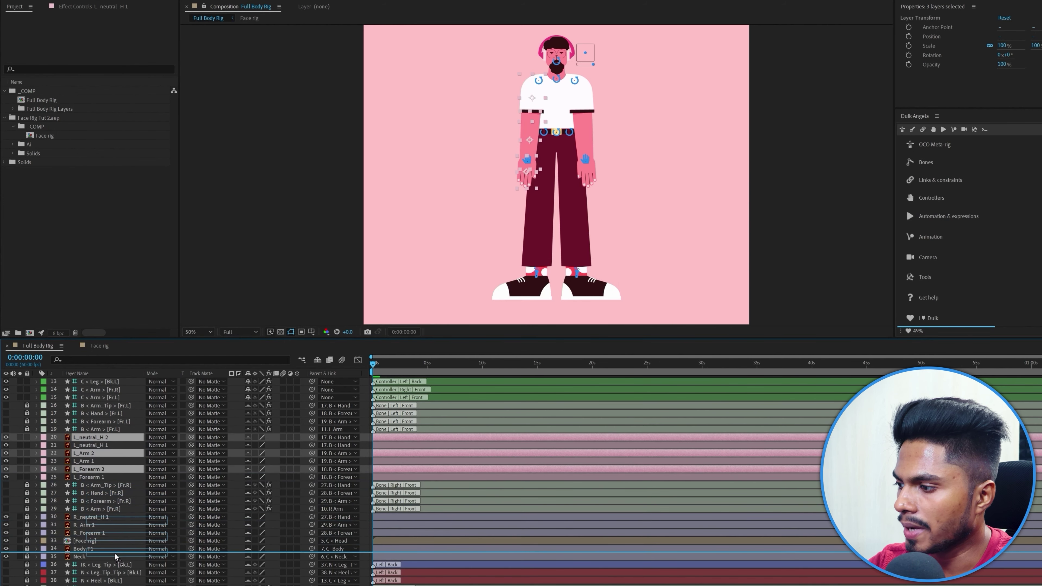
left_click_drag(116, 557, 118, 550)
key("F2")
Select the left arm controller C < Arm > [Fr.L].
scroll(126, 486, "up", 1)
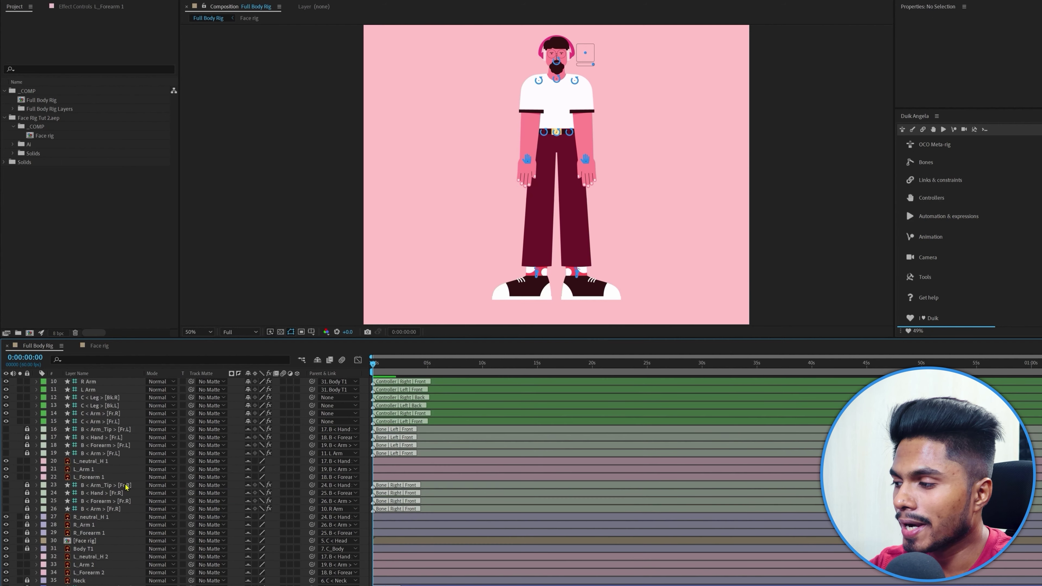
scroll(126, 486, "up", 3)
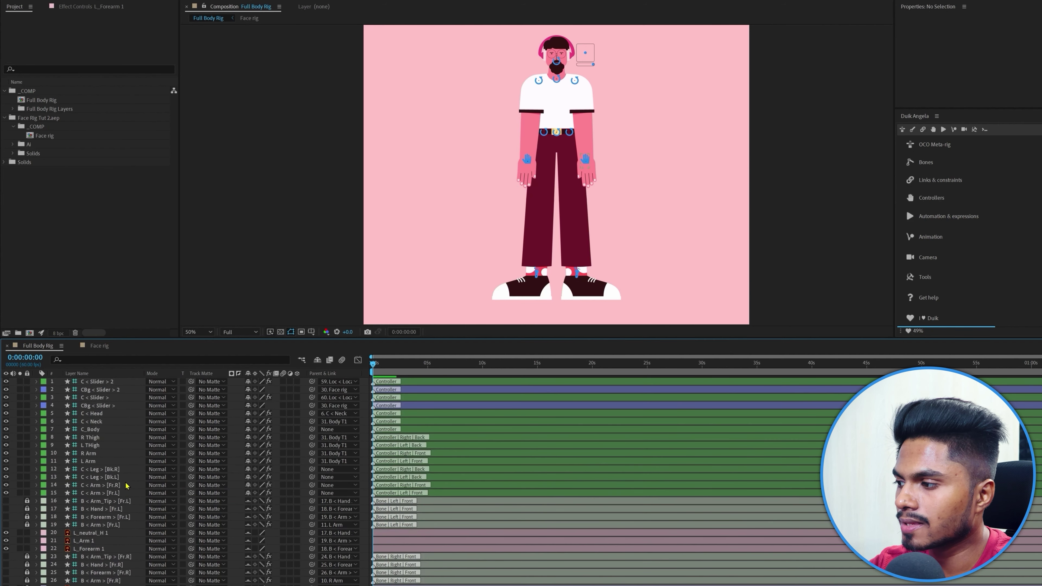
left_click(93, 461)
left_click(527, 162)
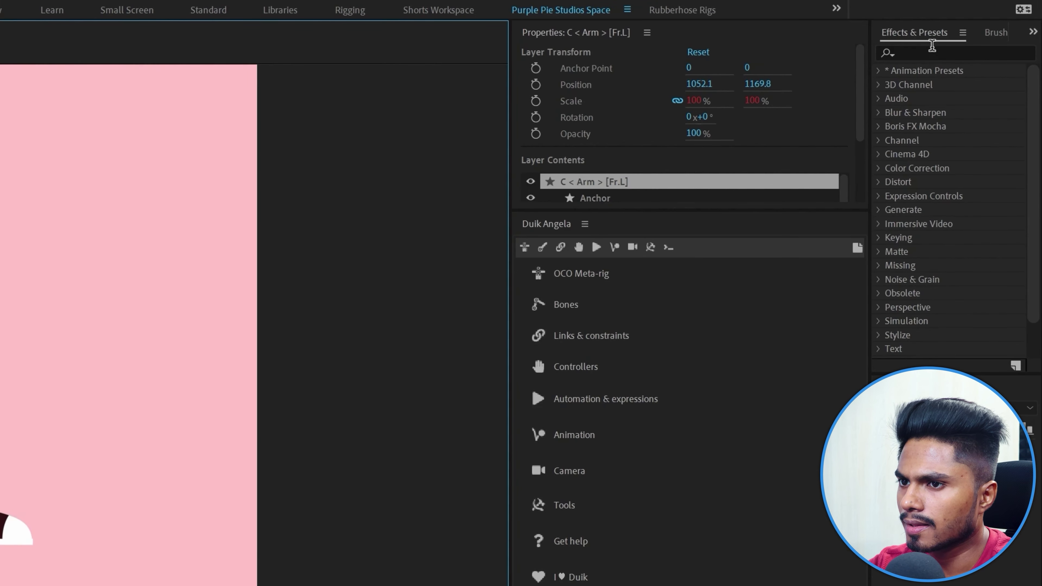
Add a Checkbox Control named Front/Behind to C < Arm > [Fr.L] and lock Effect Controls.
left_click(926, 52)
type("checkboz")
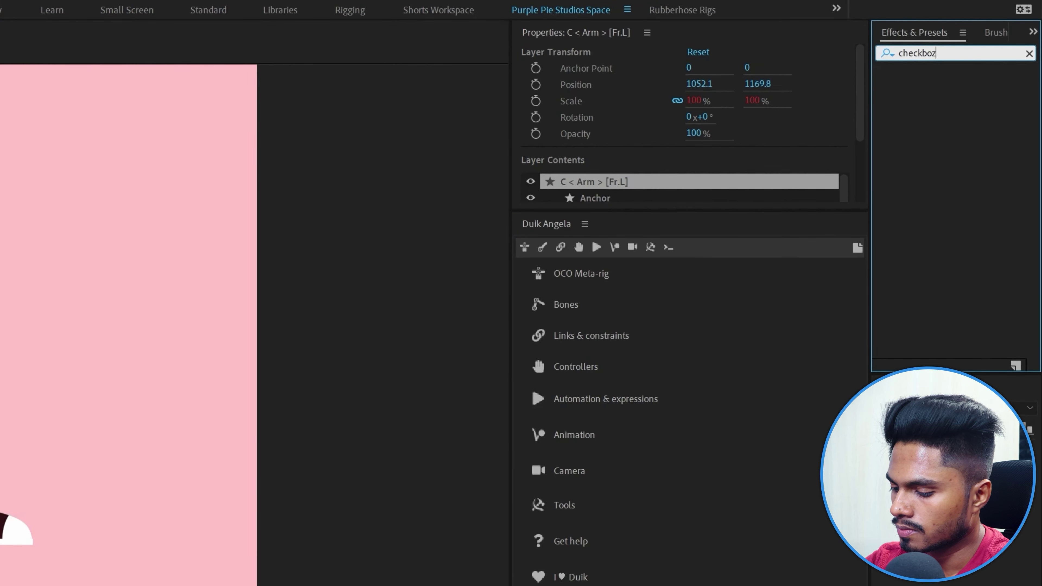
key("BackSpace")
type("x")
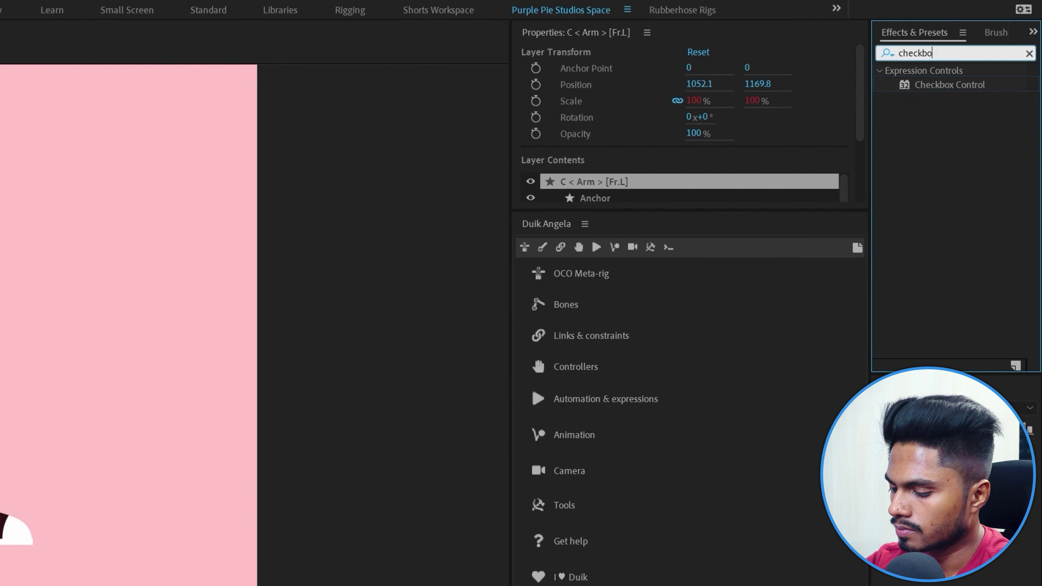
double_click(943, 87)
key("Return")
type("Front/Behind")
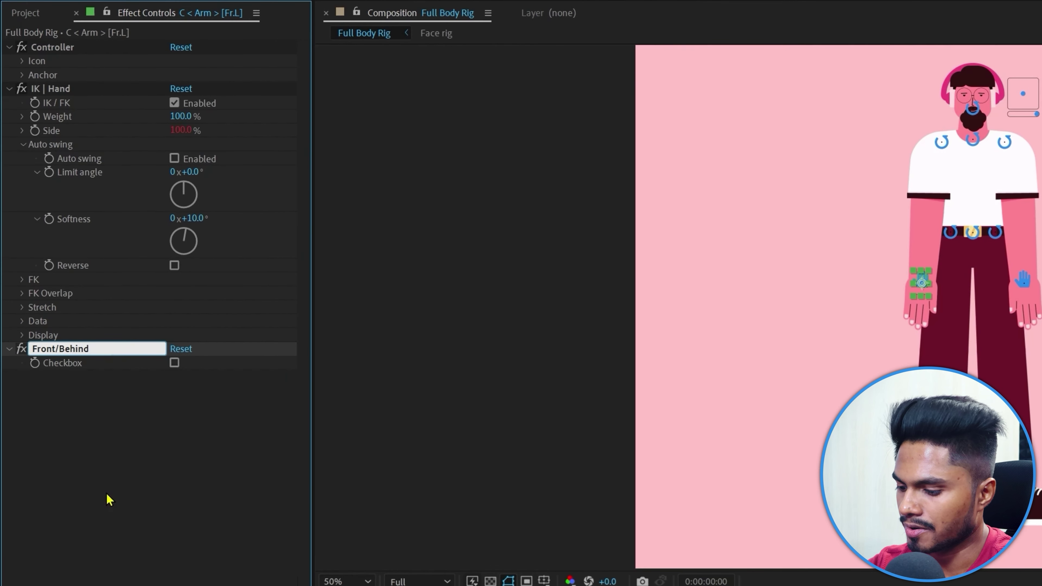
key("Return")
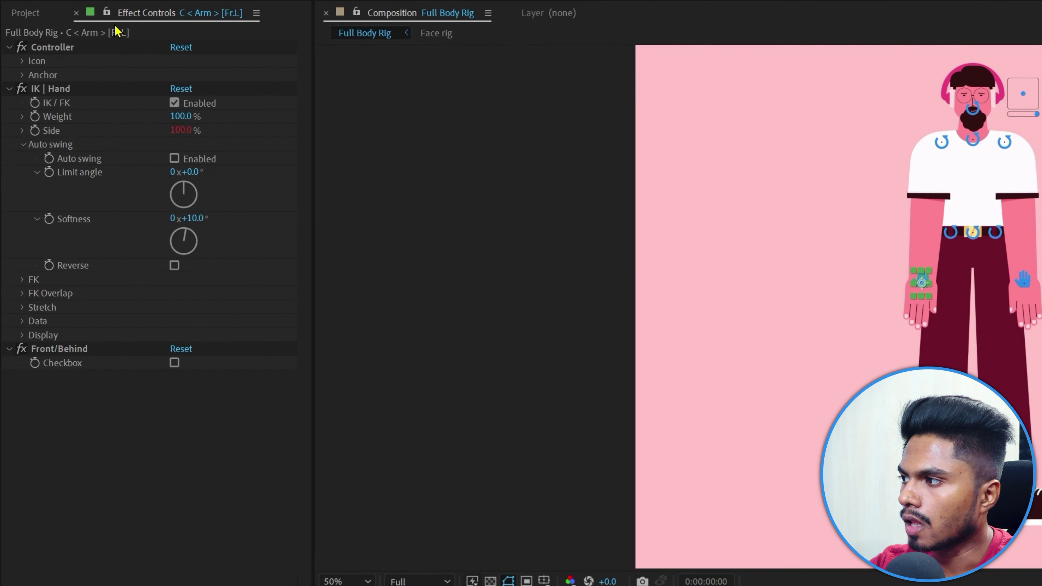
left_click(107, 11)
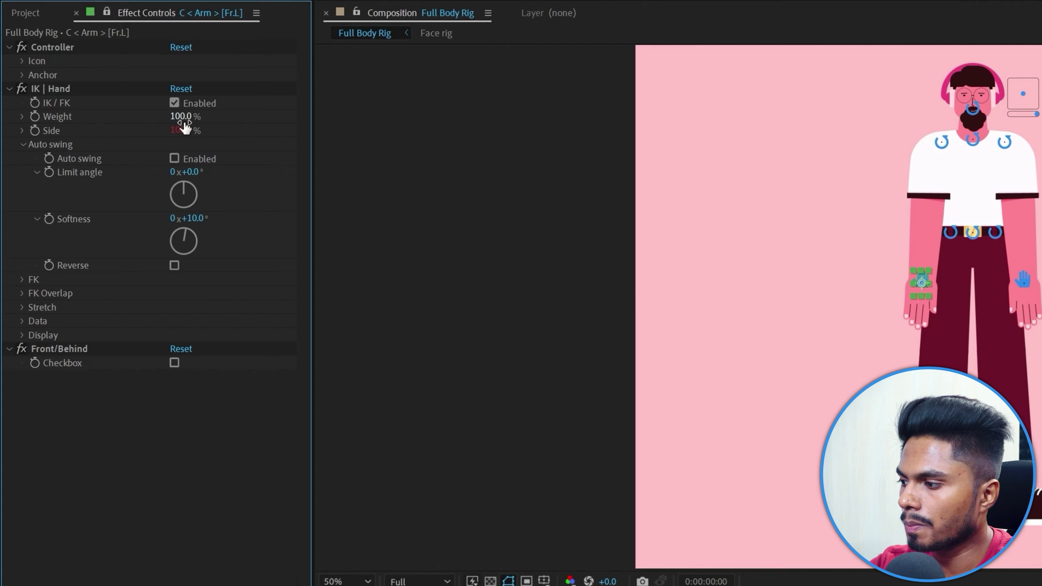
key("F2")
Reveal the Opacity property of L_neutral_H 1, L_Arm 1 and L_Forearm 1.
left_click(152, 585)
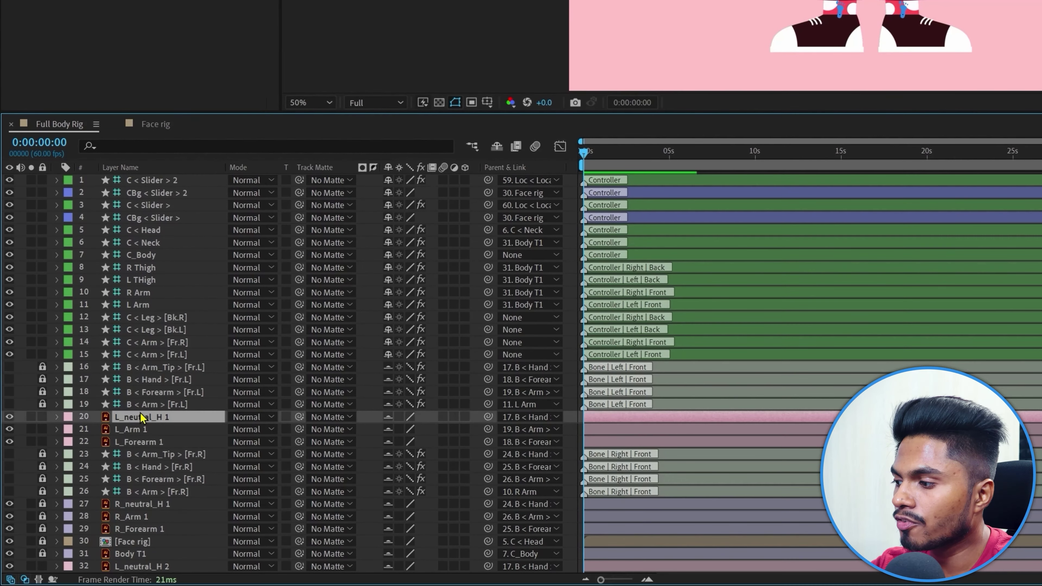
left_click(148, 443, "shift")
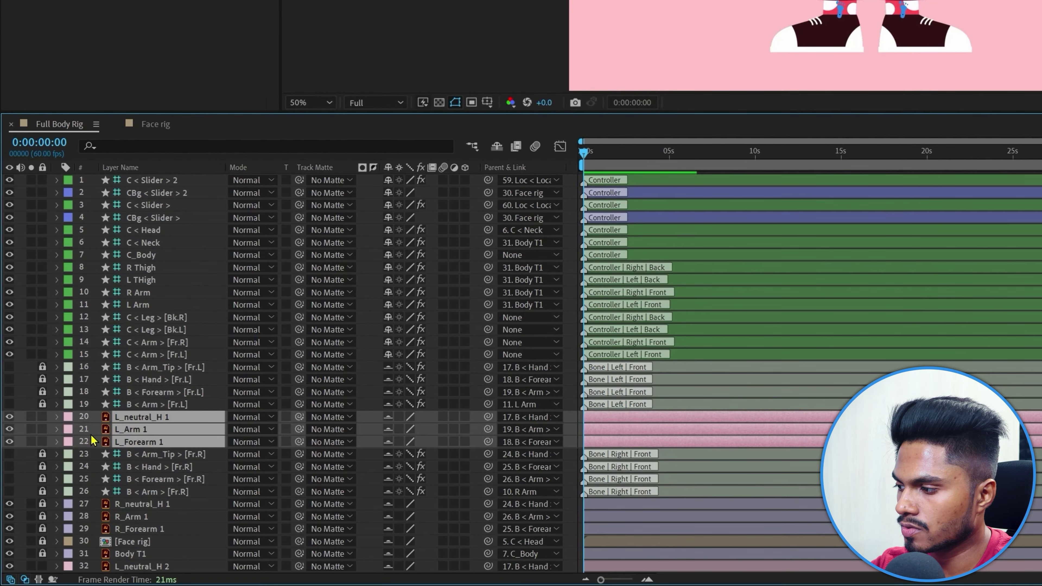
key("t")
key("F2")
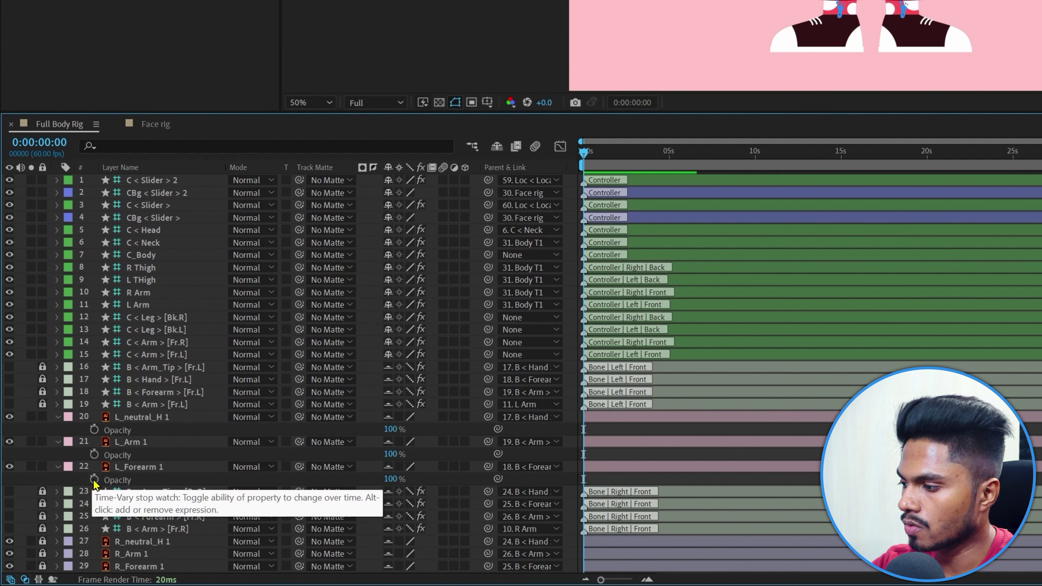
Drive L_Forearm 1's opacity with an expression linking the Front/Behind checkbox ×100.
left_click(94, 481, "alt")
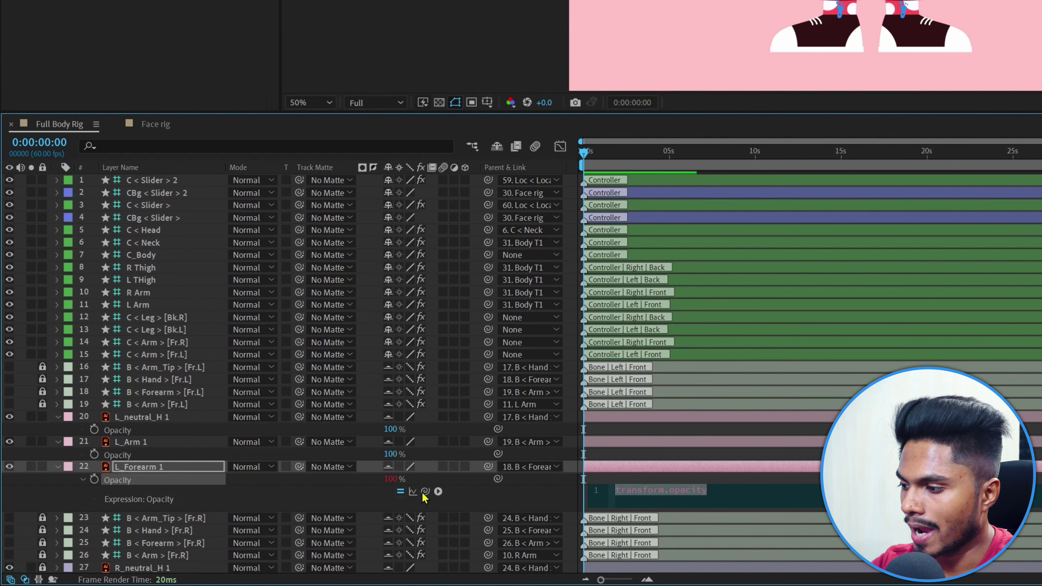
left_click_drag(425, 491, 312, 458)
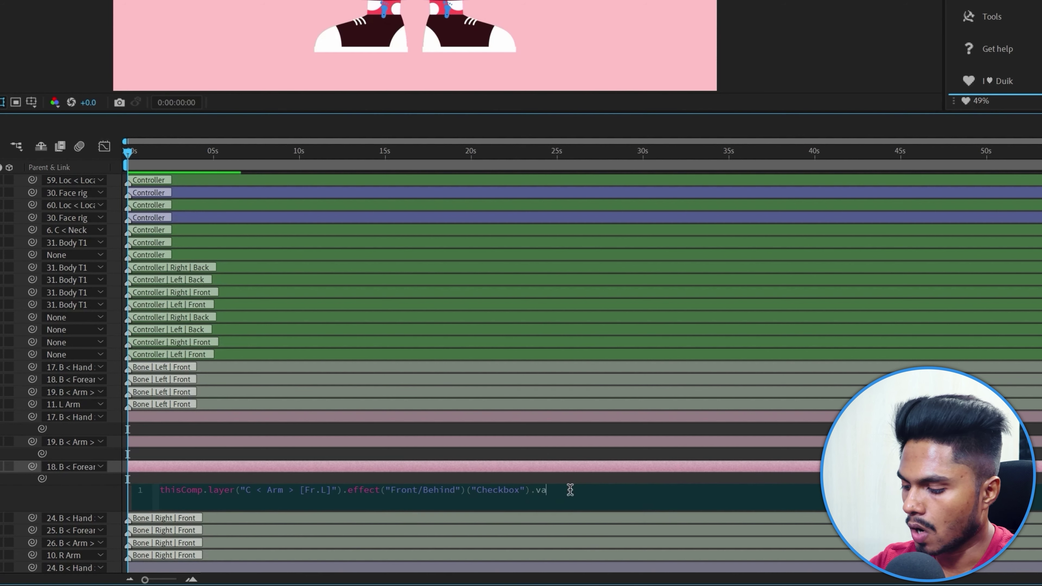
type("lu")
key("Return")
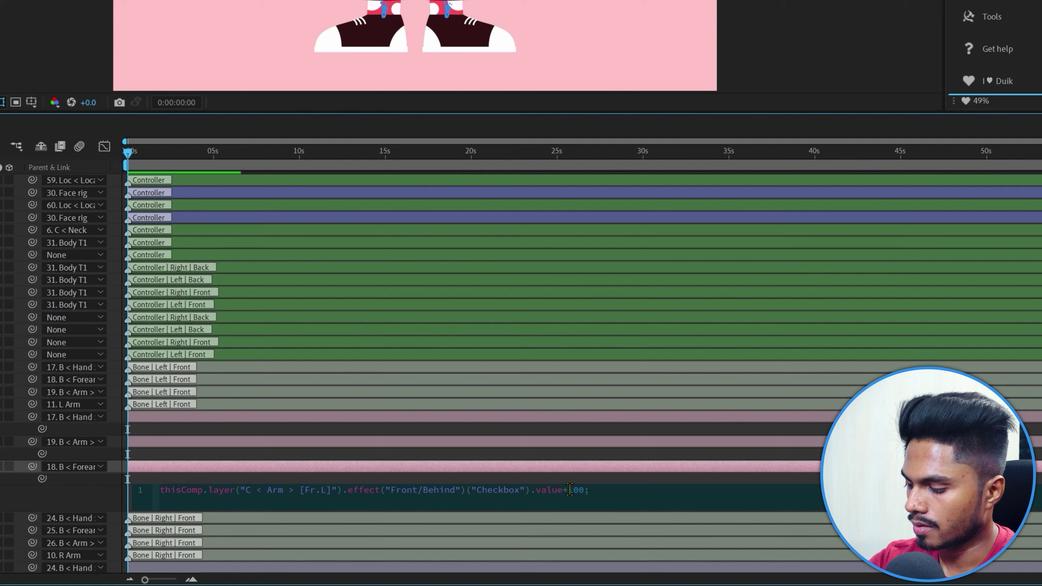
key("ctrl+a")
key("ctrl+c")
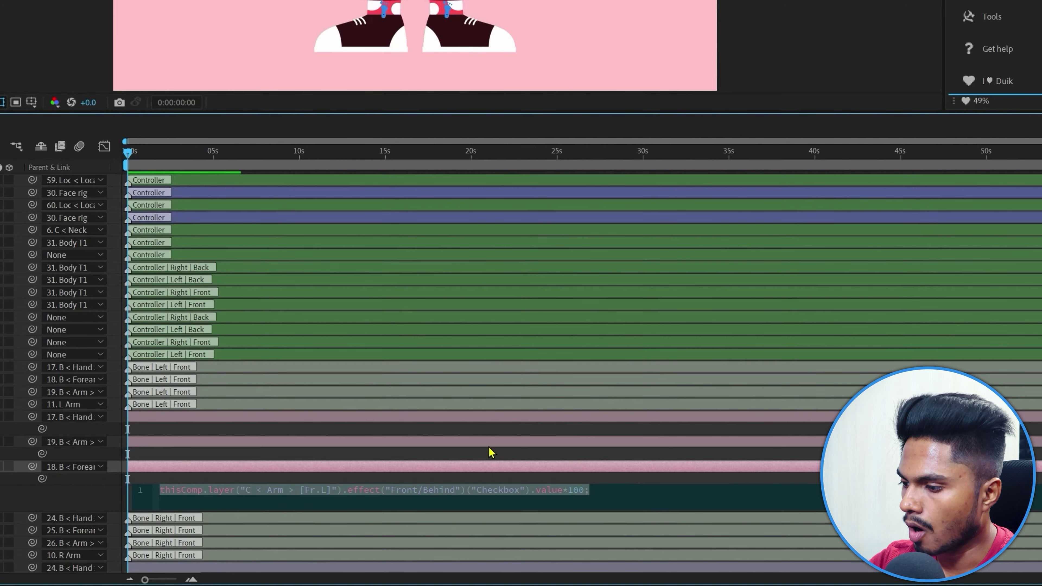
left_click(167, 459)
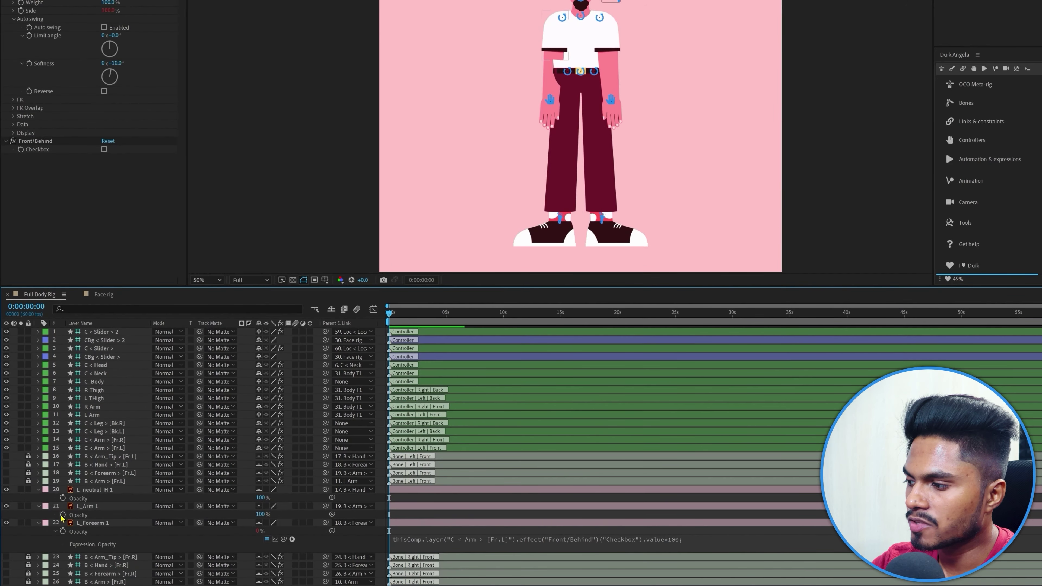
Paste the same checkbox expression onto L_Arm 1 and L_neutral_H 1 opacity.
left_click(62, 515, "alt")
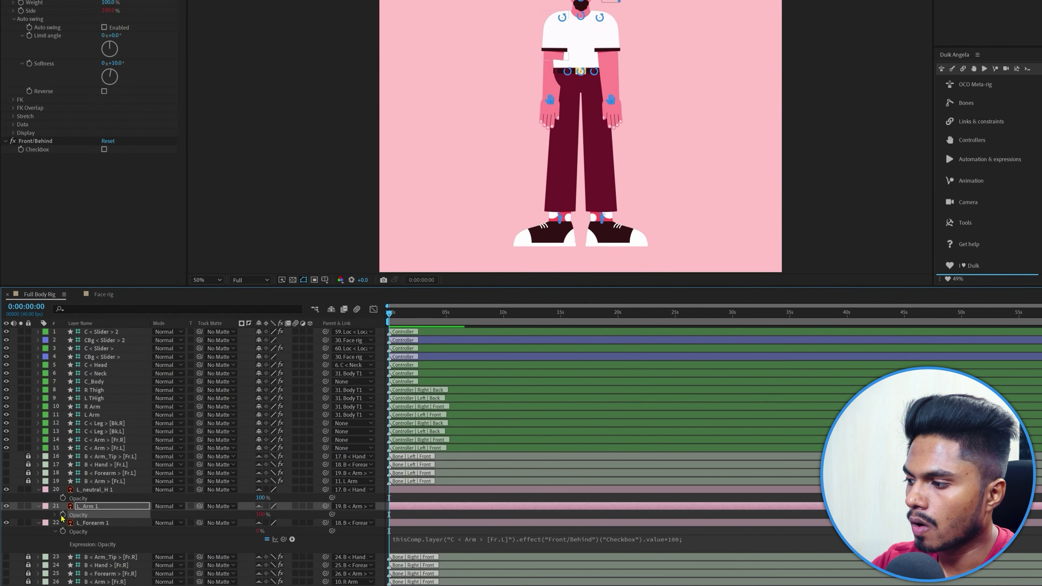
key("ctrl+v")
left_click(62, 499, "alt")
key("ctrl+v")
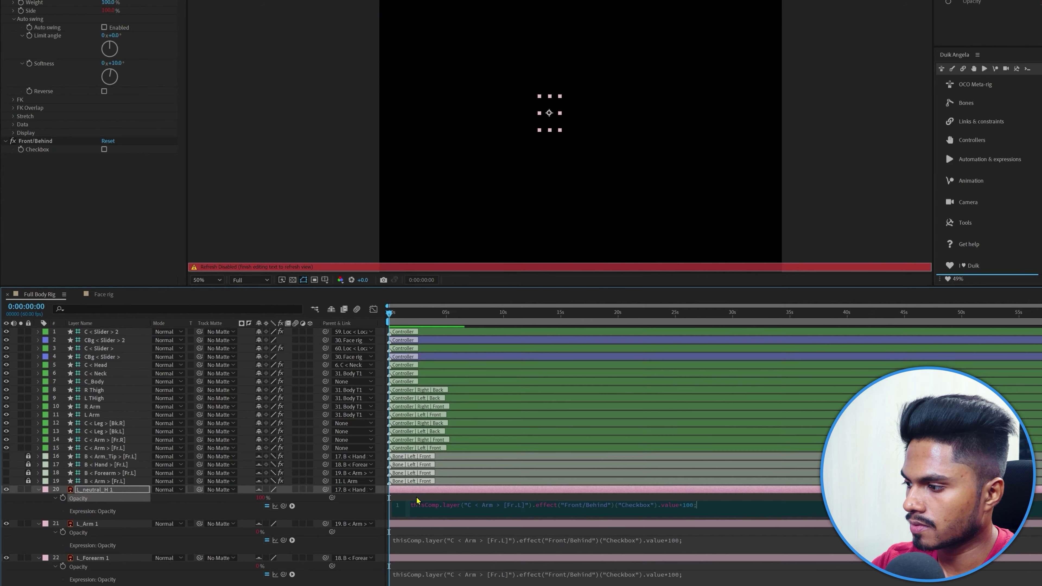
left_click(35, 141)
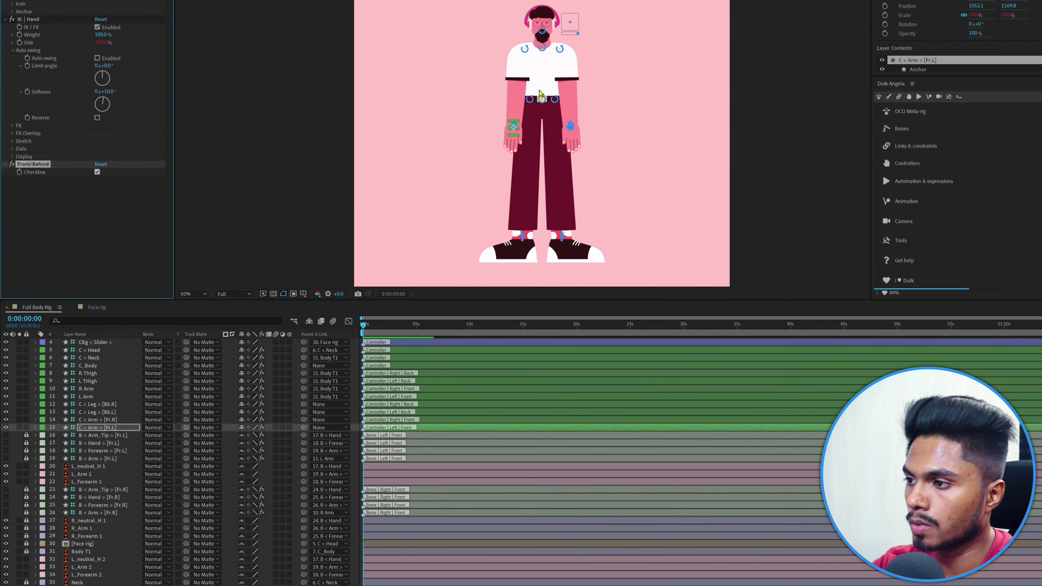
Uncheck Front/Behind and move L_neutral_H 2, L_Arm 2, L_Forearm 2 to layers 44–46.
left_click(97, 172)
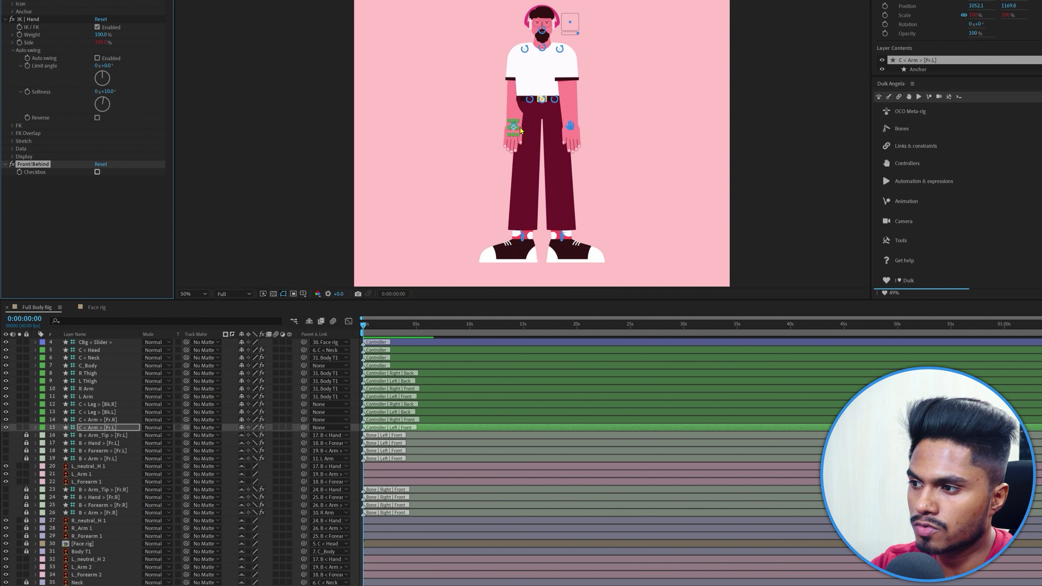
scroll(240, 467, "down", 4)
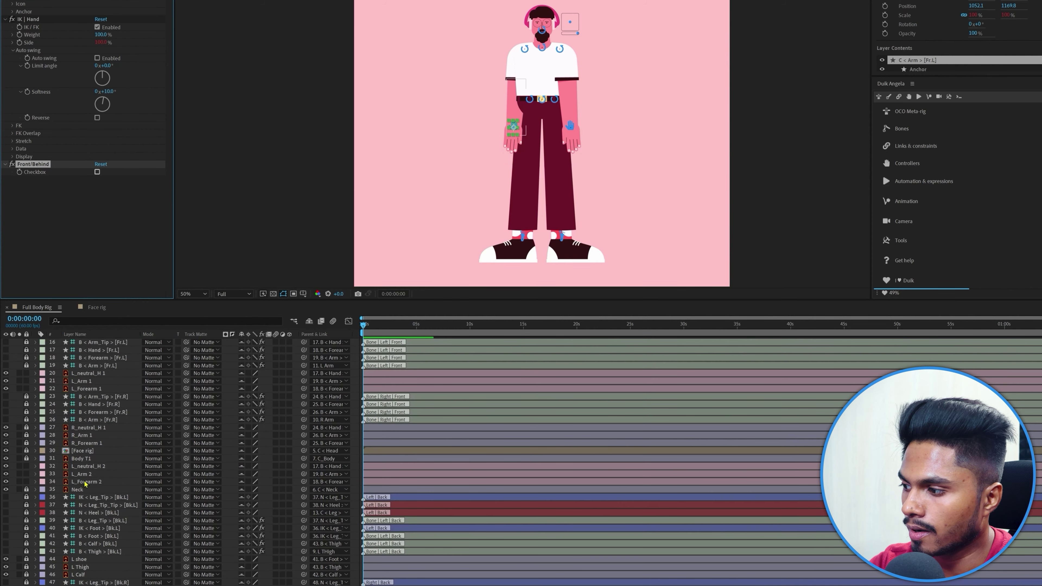
left_click(79, 467)
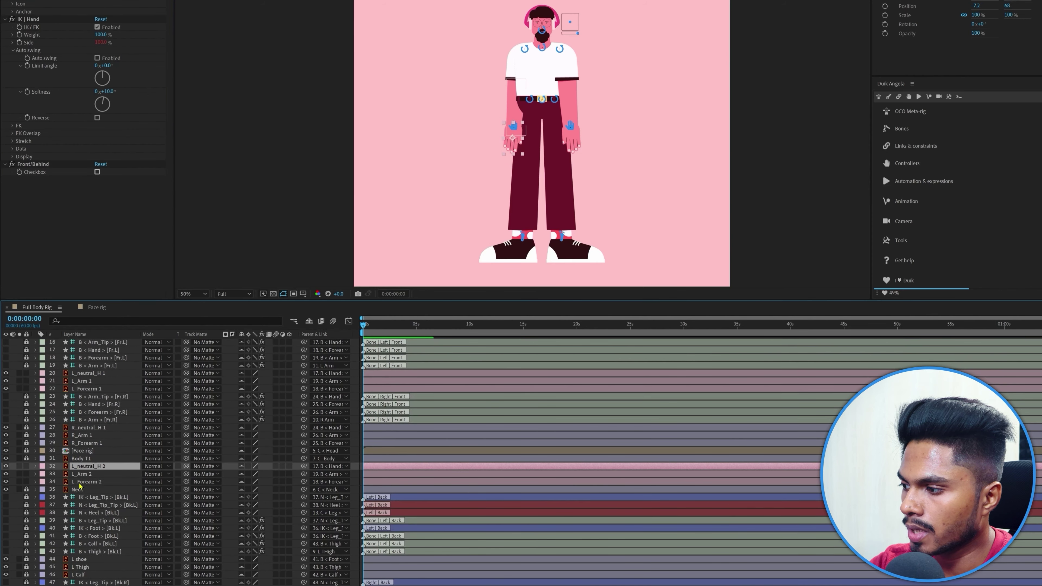
left_click(83, 483, "shift")
left_click_drag(84, 476, 84, 578)
left_click(516, 172)
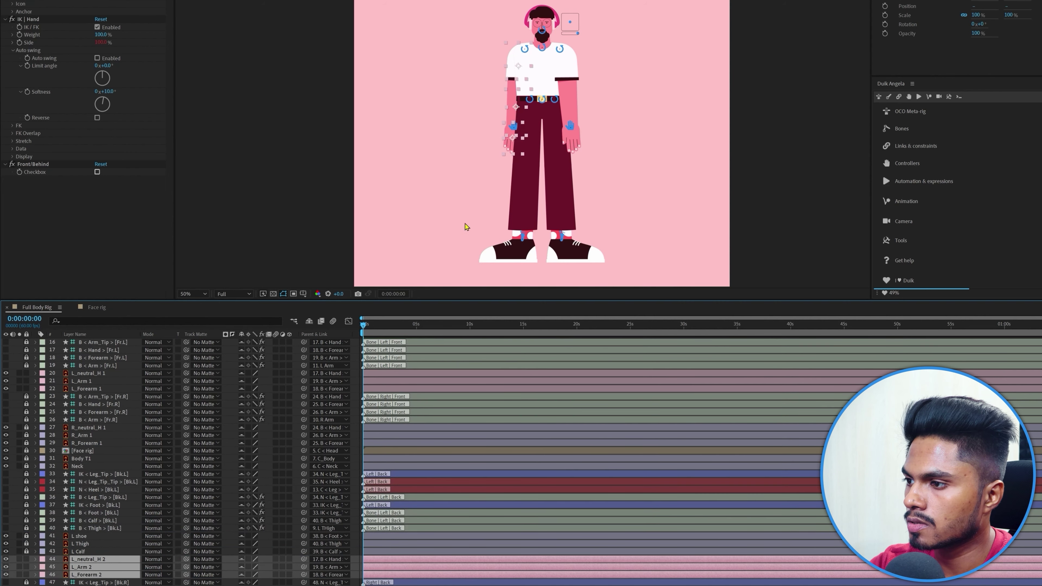
scroll(168, 435, "up", 4)
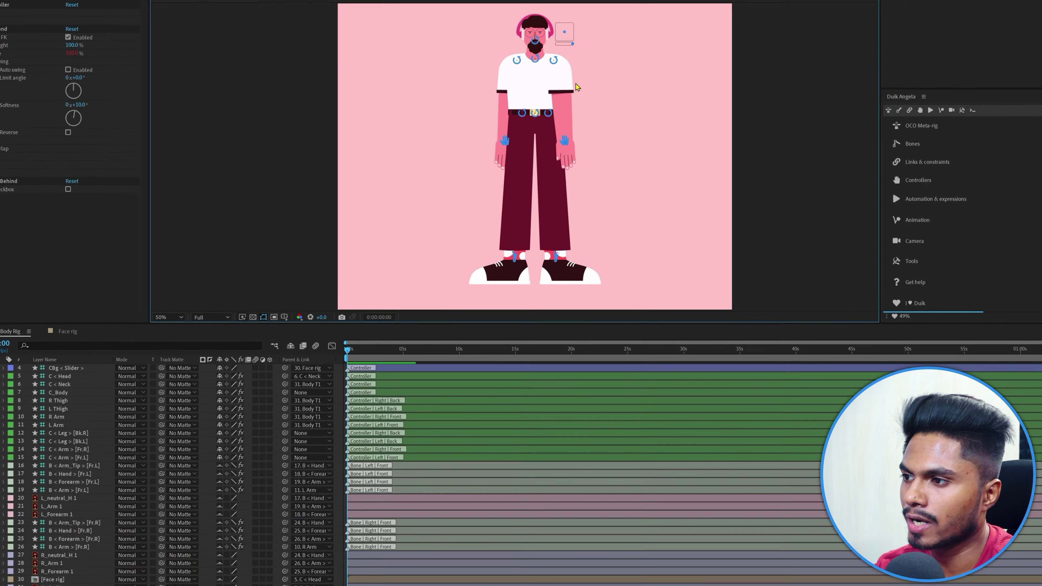
key("period")
key("period")
Slide the head controller to turn the head, then nudge the right shoulder and hand left.
scroll(599, 45, "up", 5)
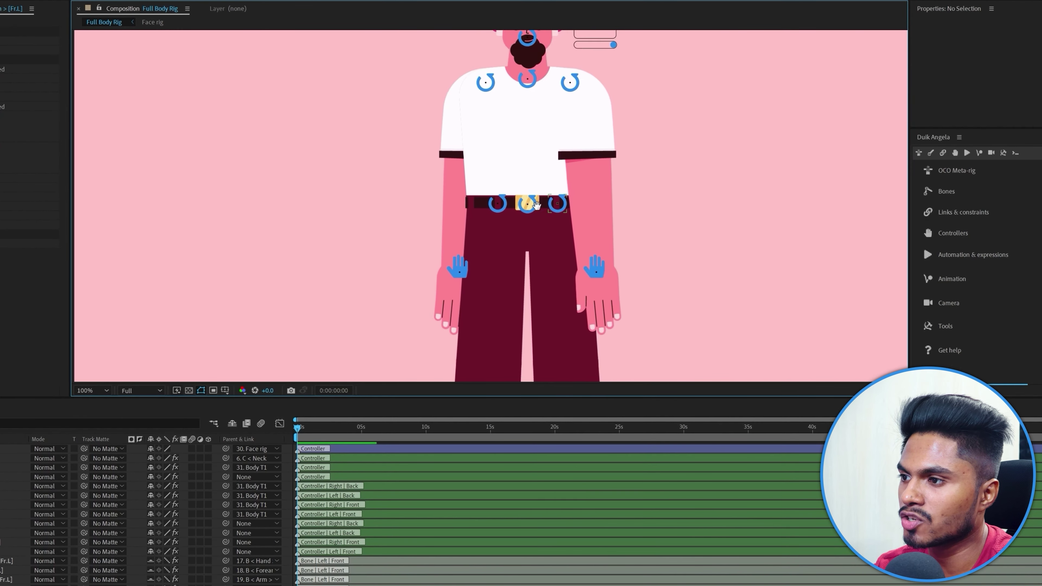
left_click_drag(592, 52, 579, 87)
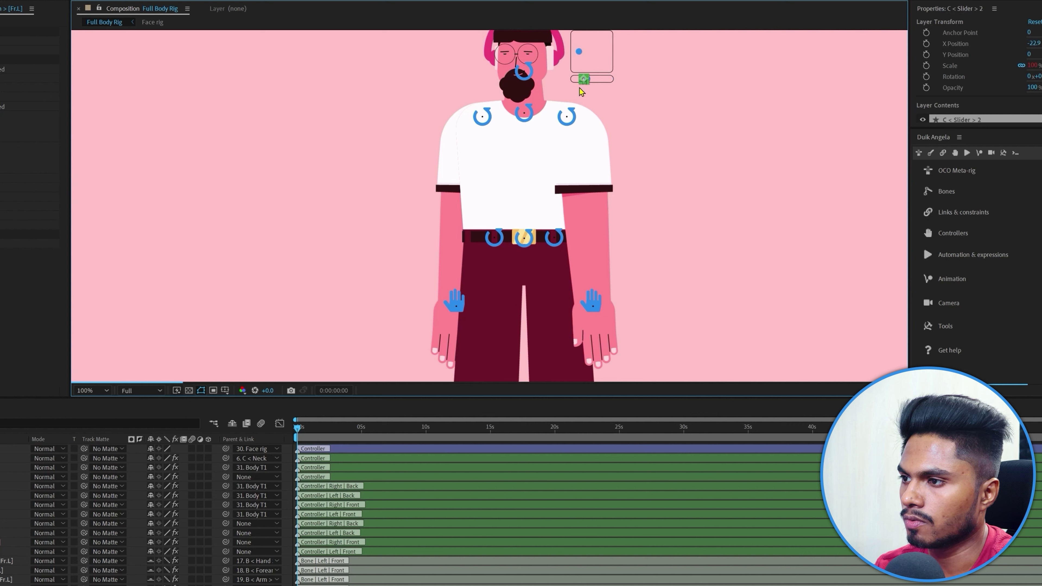
left_click(566, 117)
left_click(591, 306, "shift")
left_click_drag(581, 306, 572, 306)
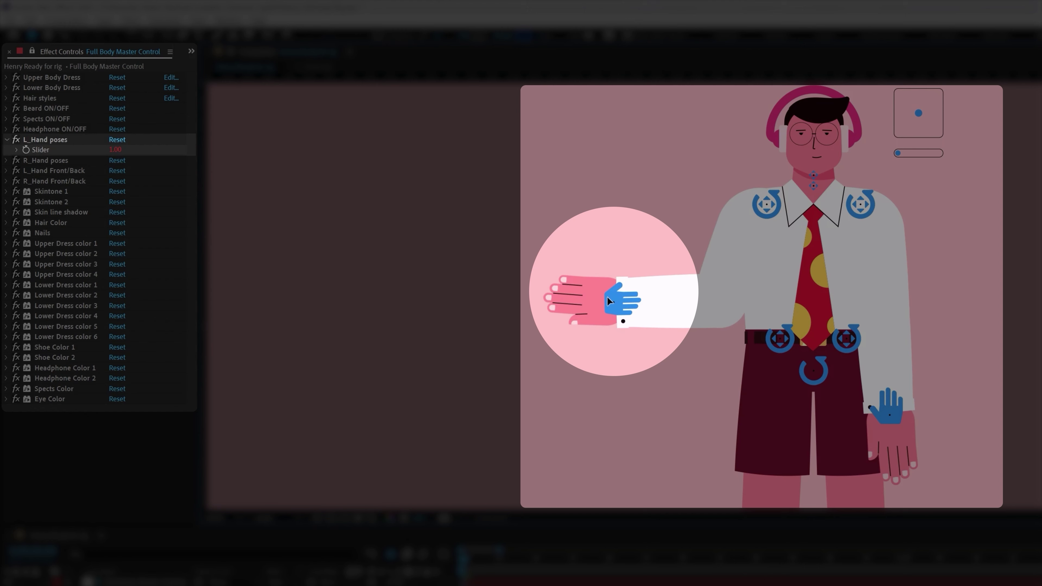
Drag the L_Hand poses slider on Full Body Master Control to a new pose.
mouse_move(111, 146)
left_mouse_down()
mouse_move(129, 161)
mouse_move(117, 150)
left_mouse_up()
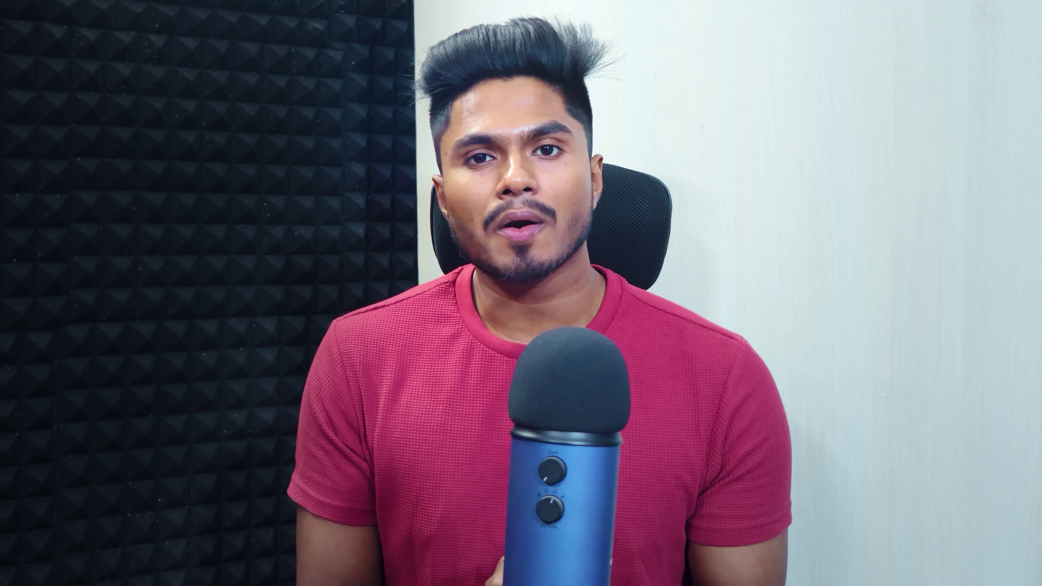